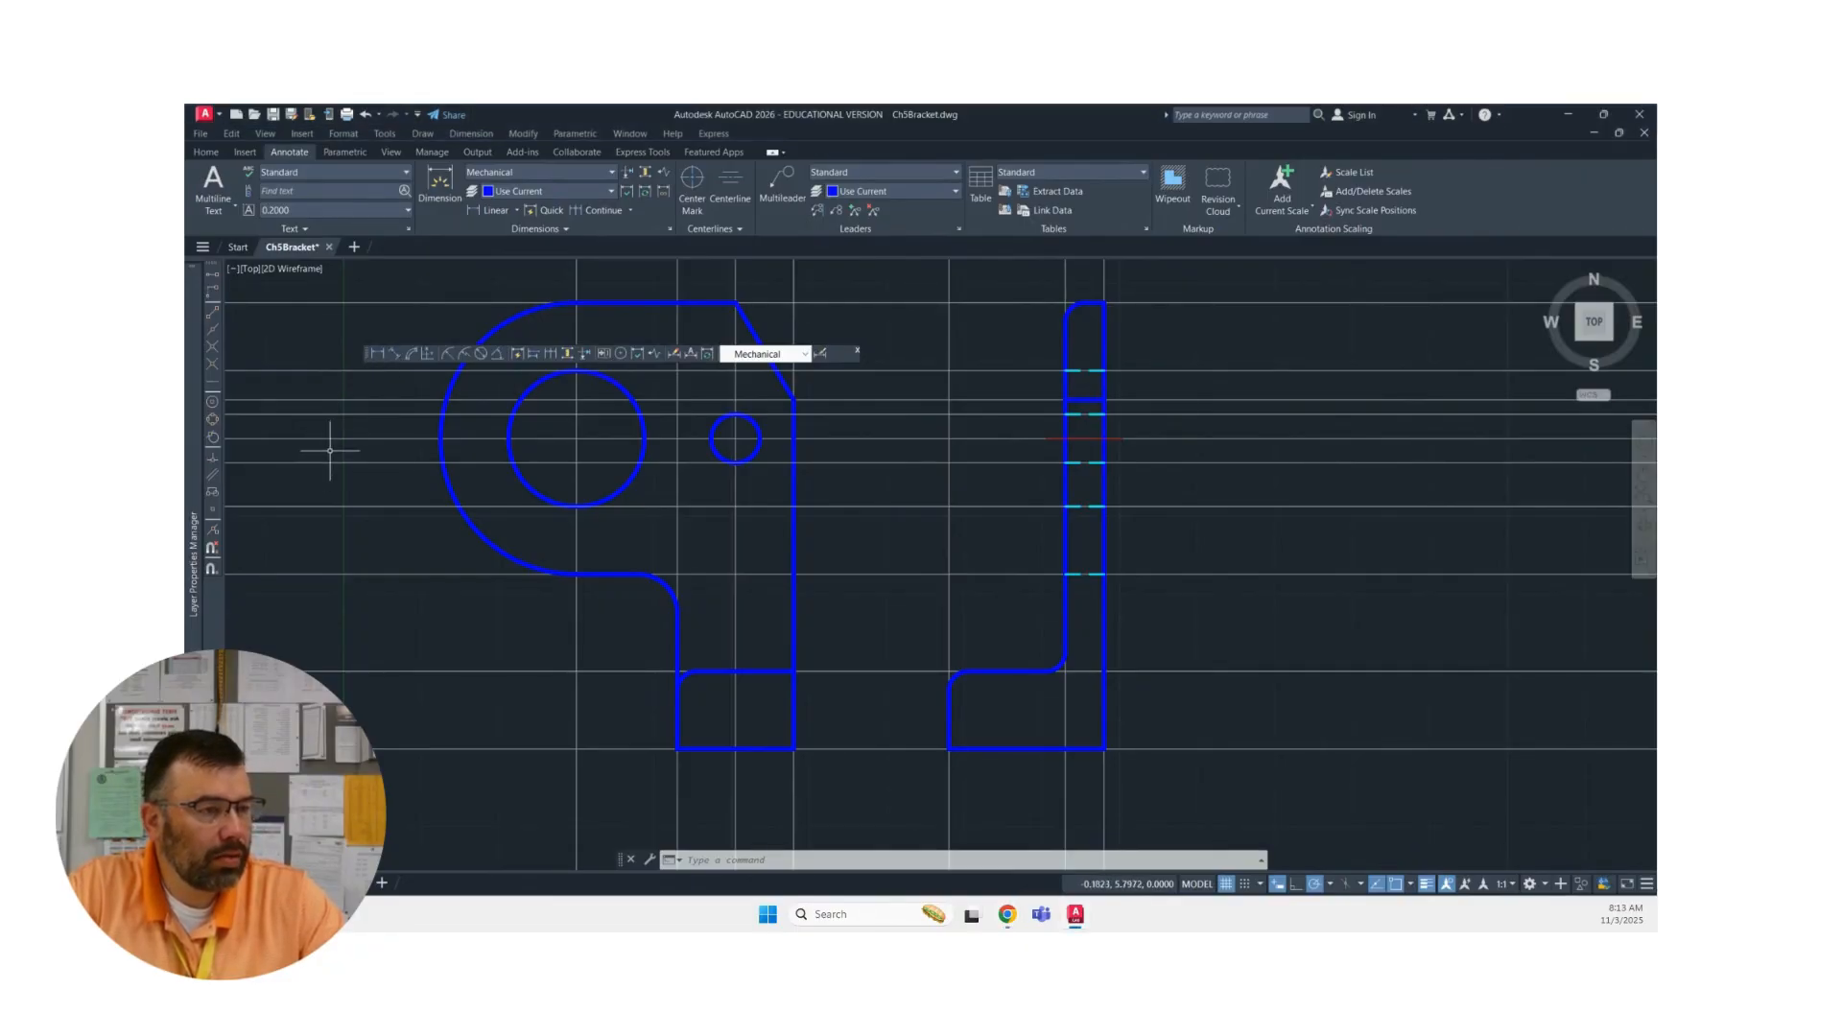
- Move the floating Dimension toolbar below the front view and make Center_Lines the current layer
mouse_move(838, 351)
left_mouse_down()
mouse_move(773, 527)
mouse_move(786, 558)
left_mouse_up()
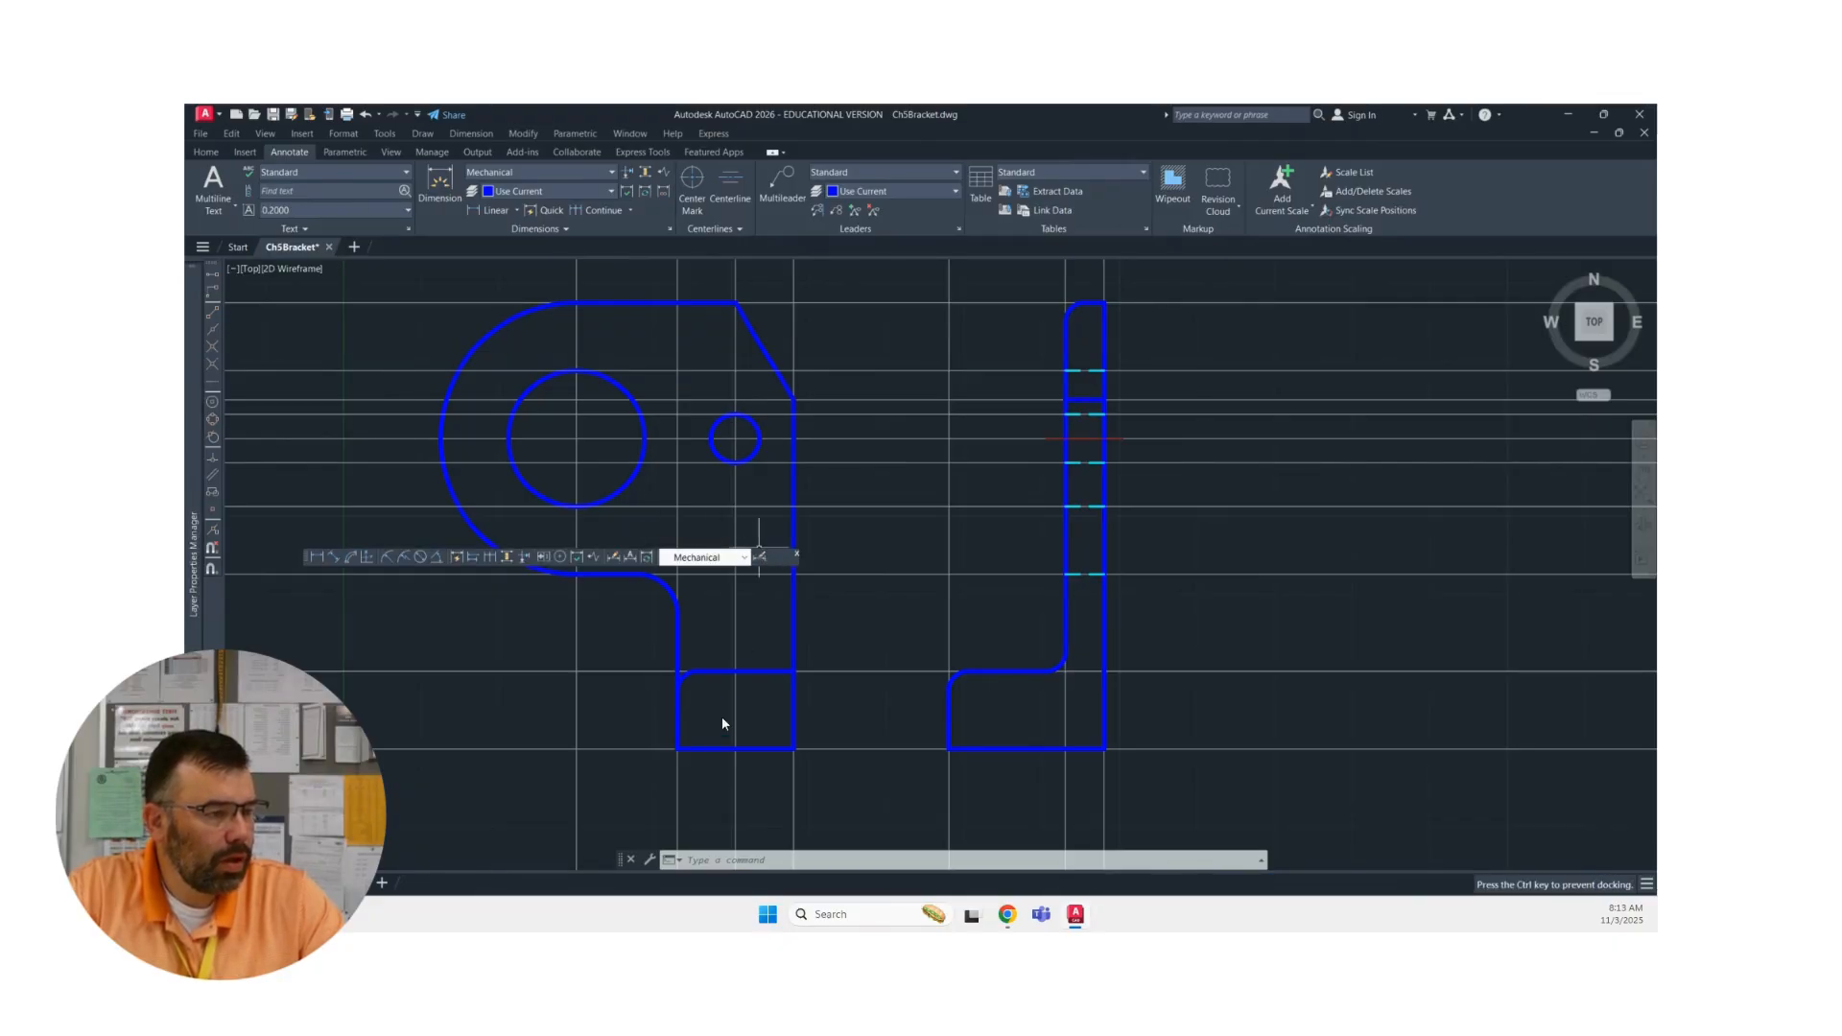
left_click_drag(489, 708, 745, 835)
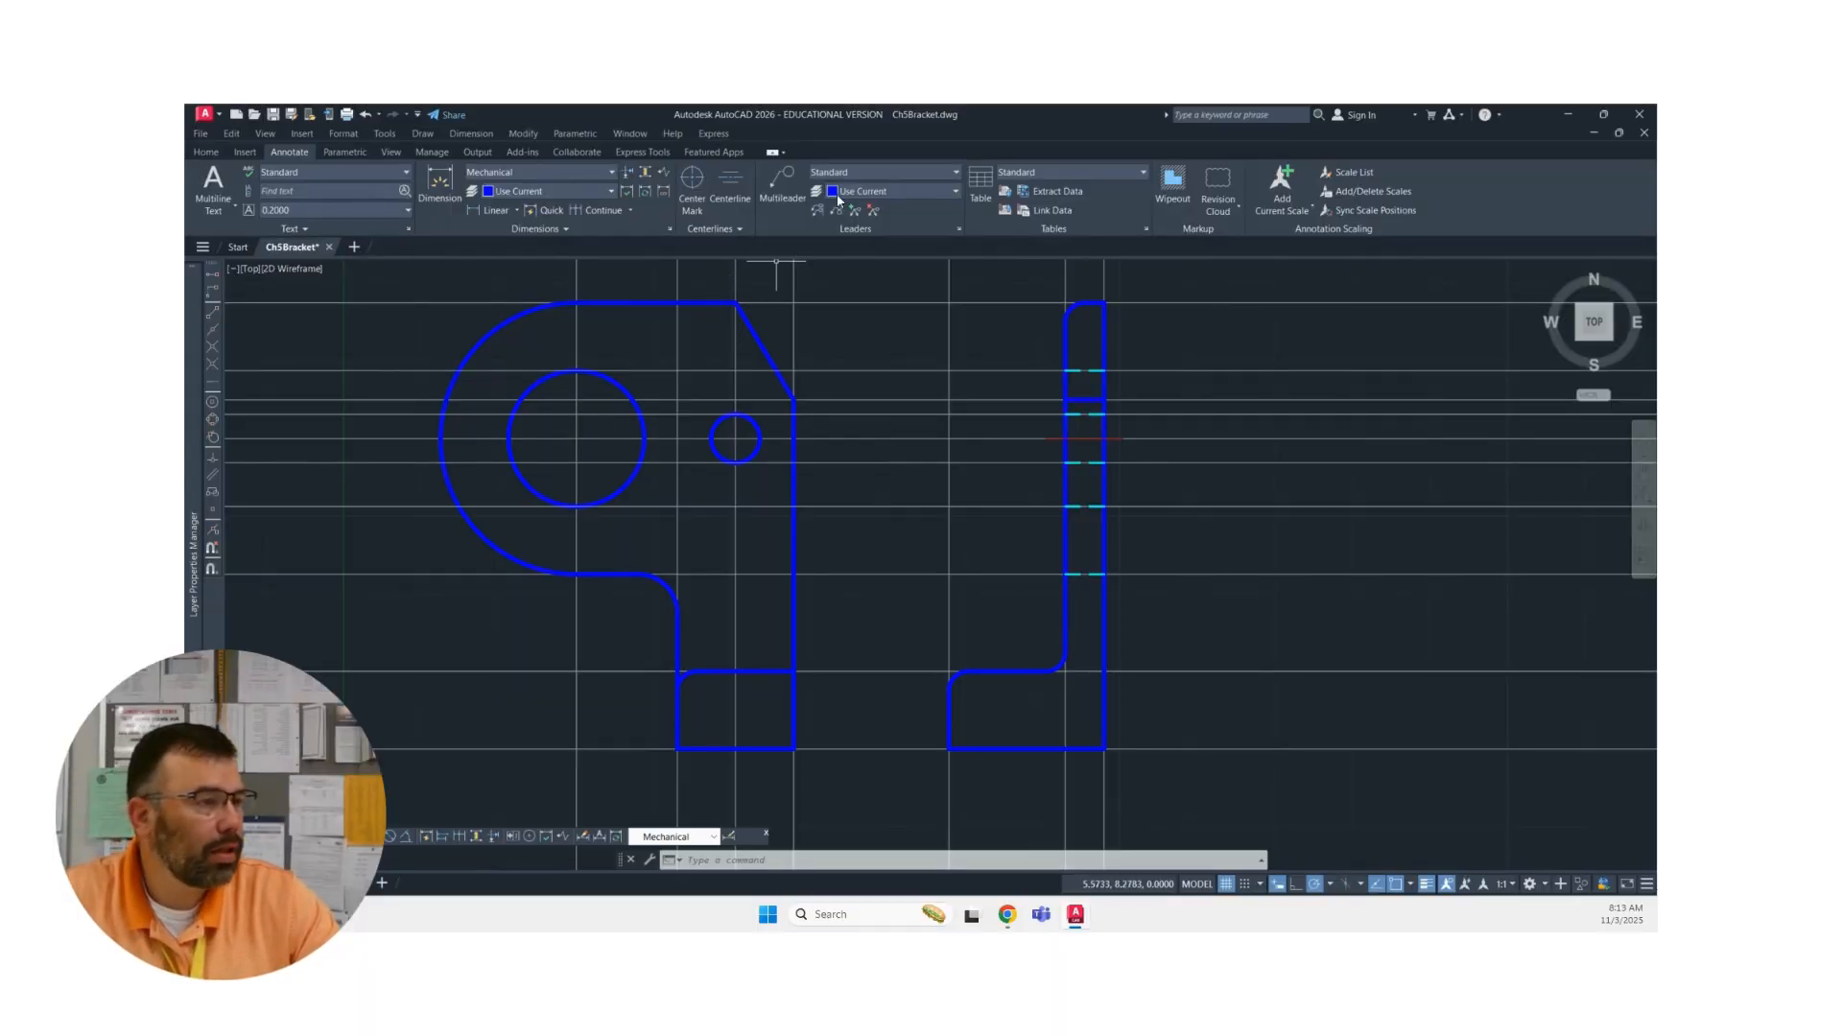
left_click(207, 153)
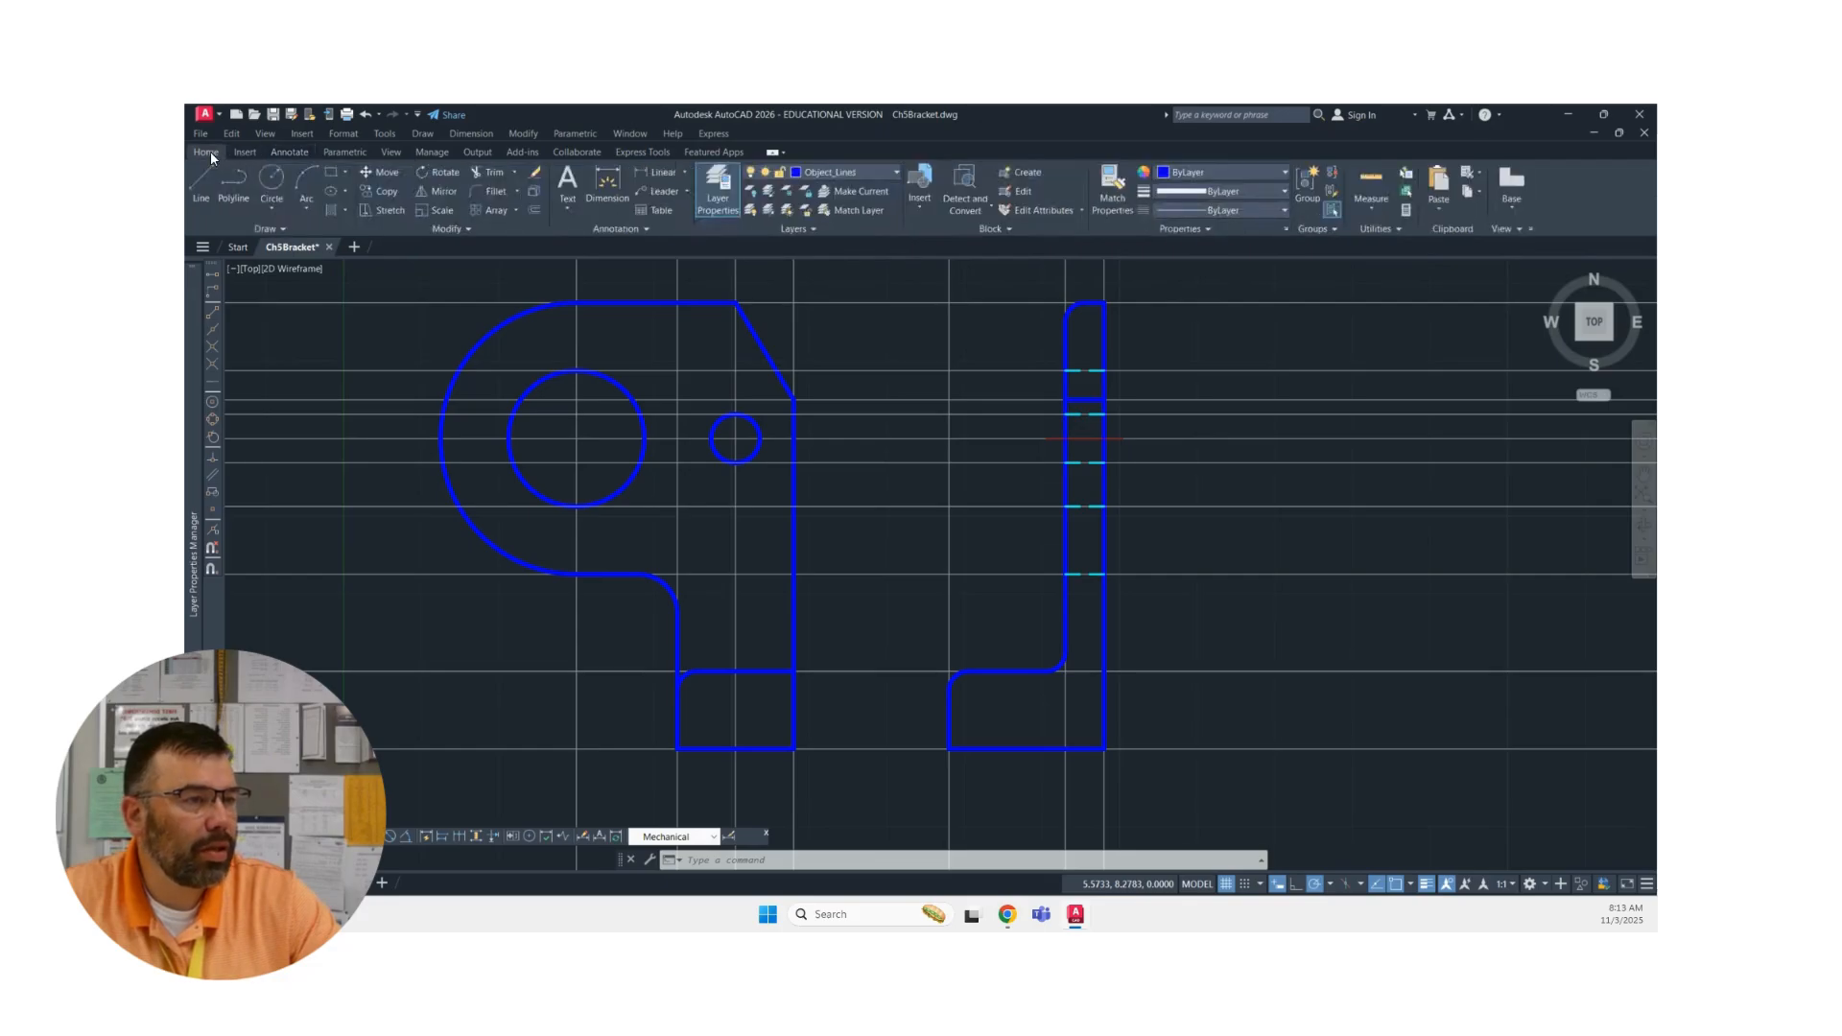
left_click(859, 173)
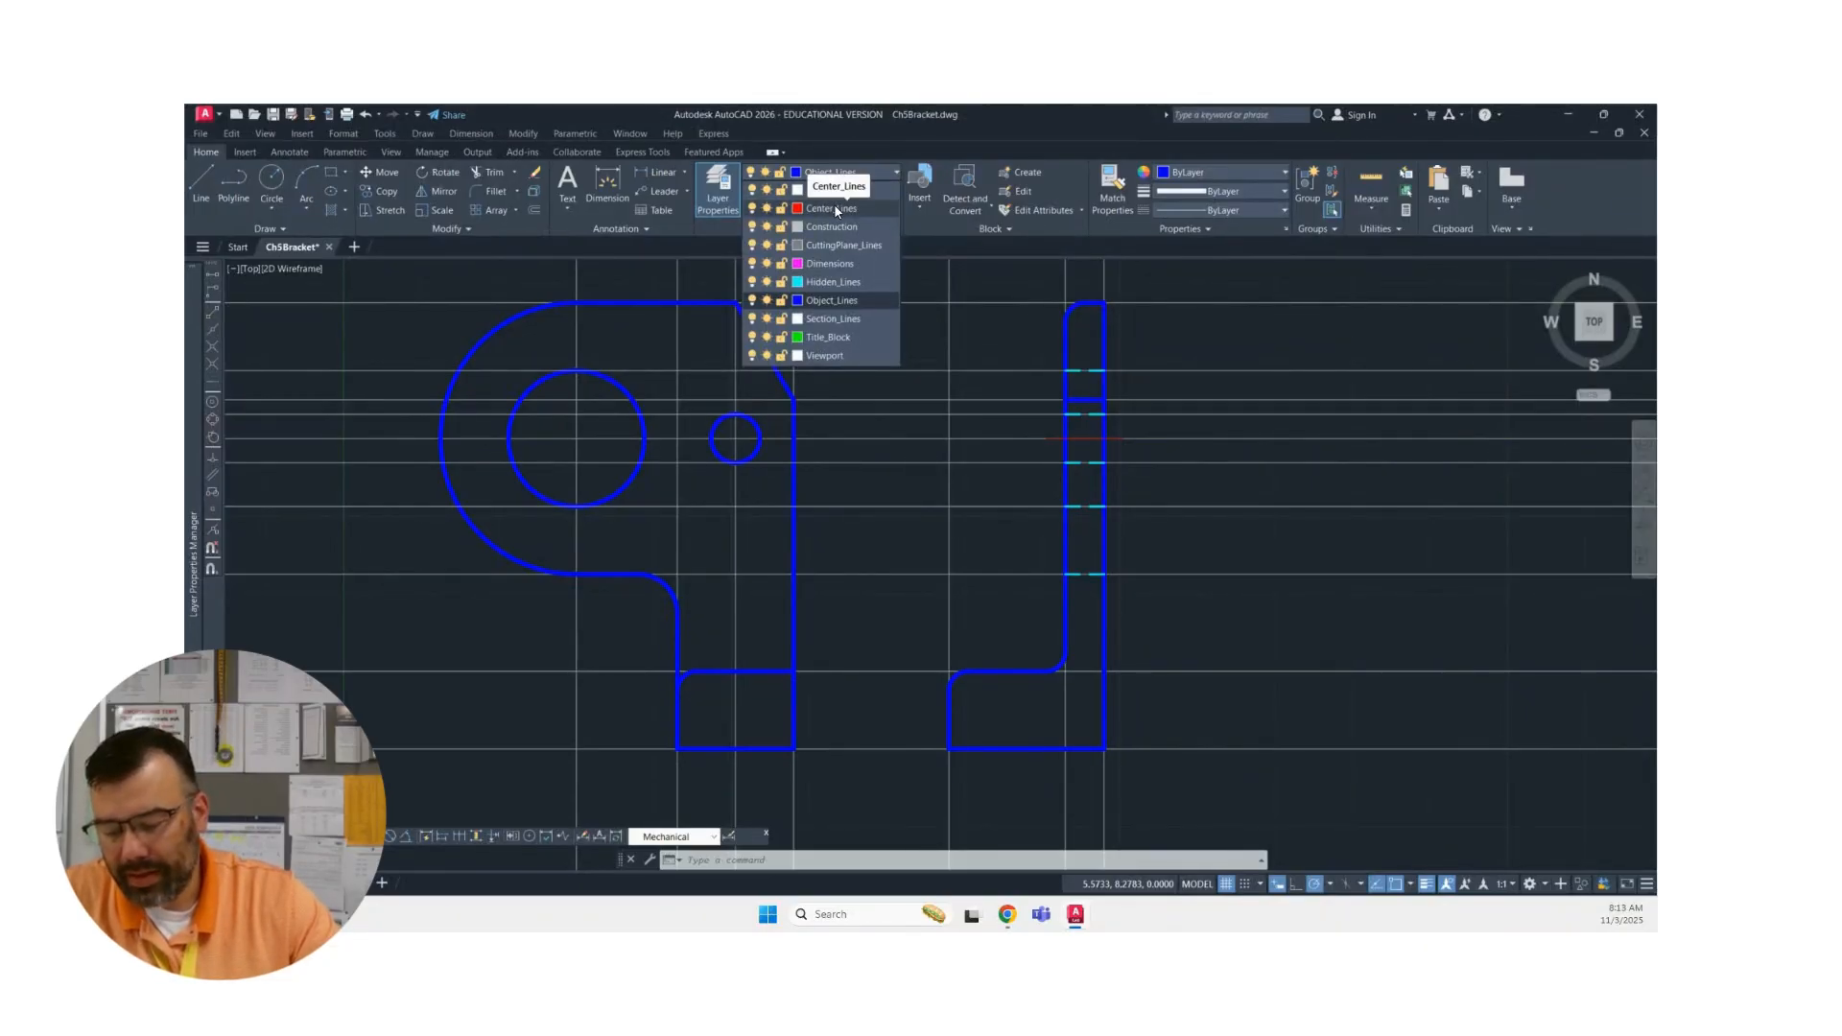
left_click(835, 207)
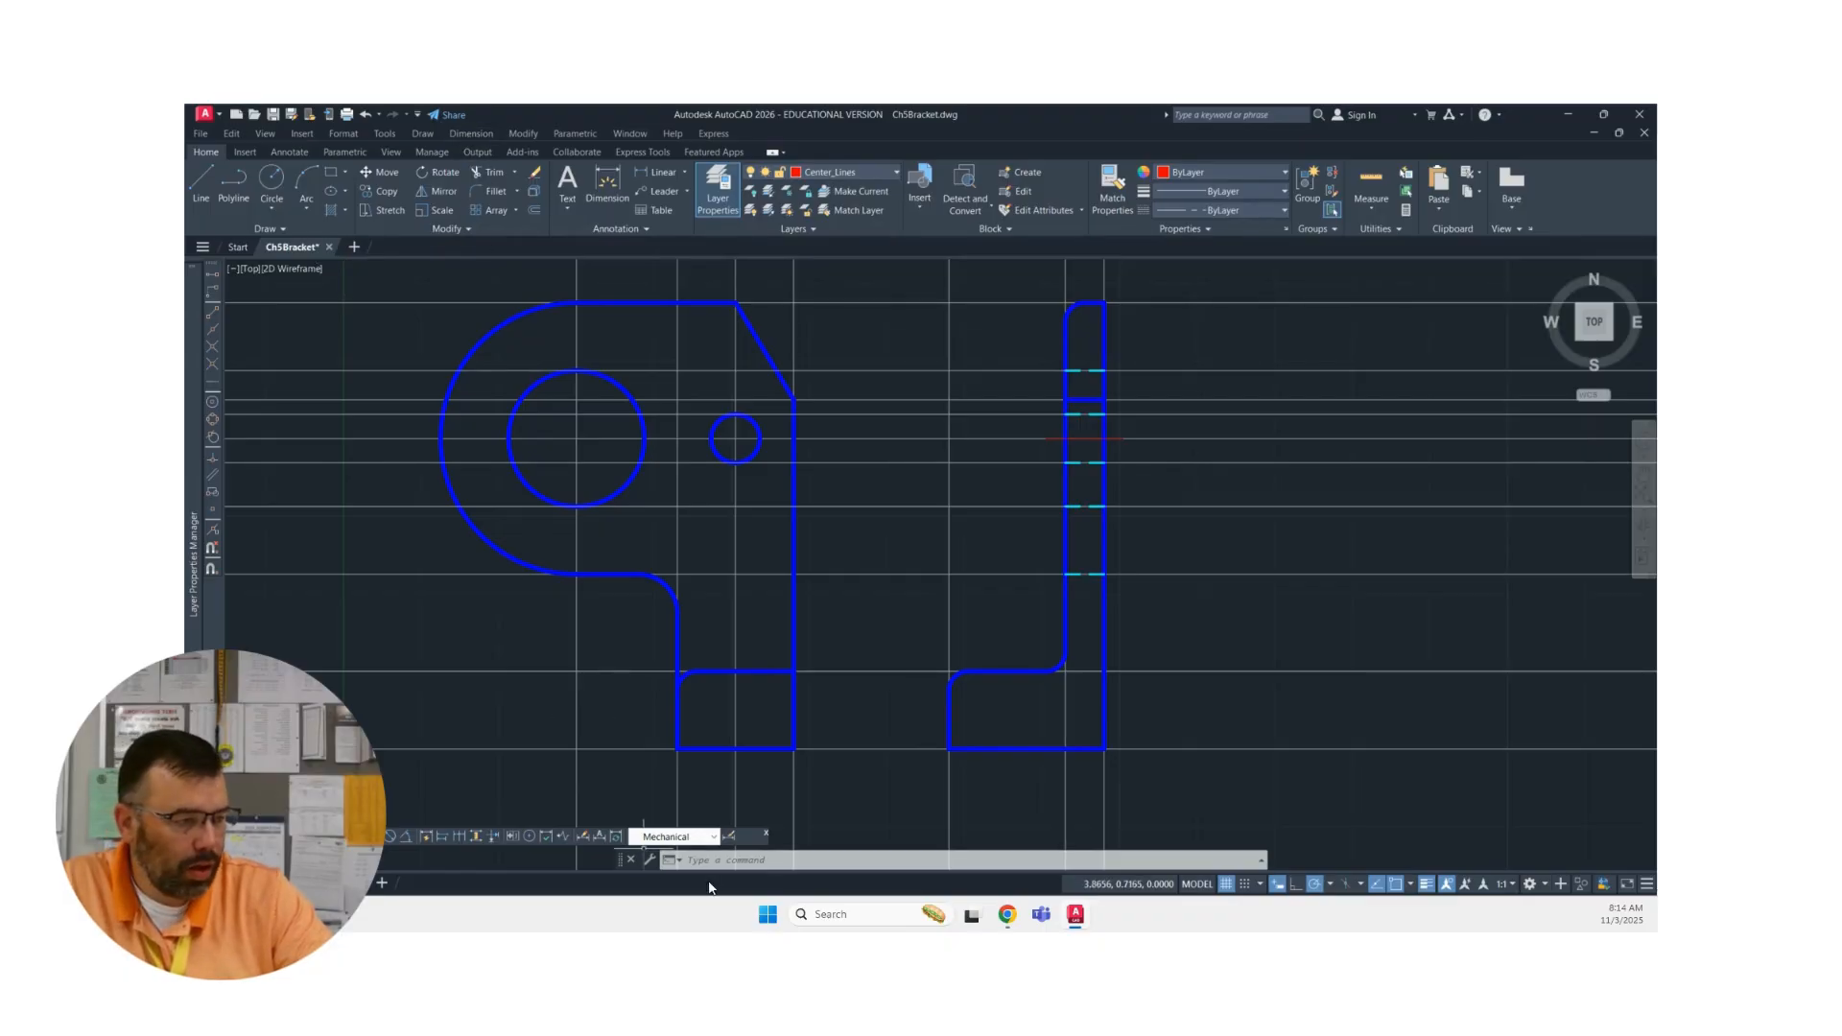
left_click_drag(748, 834, 755, 808)
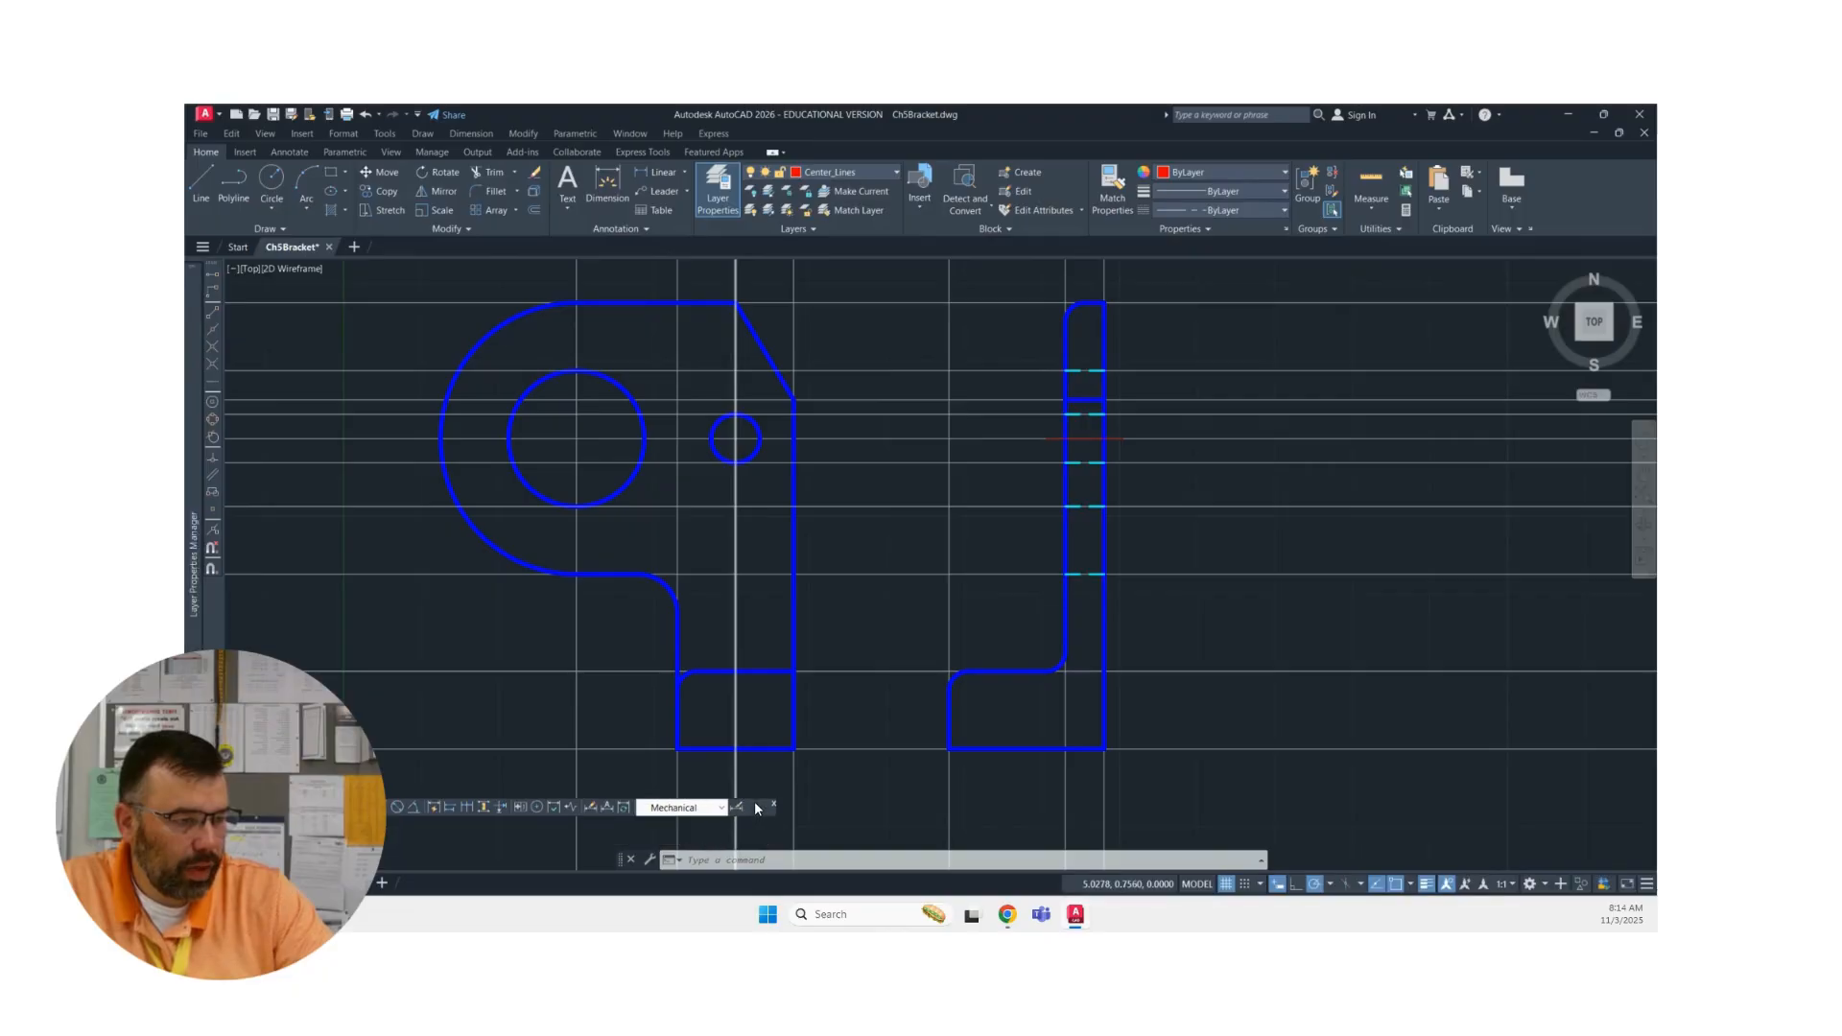
- Add center marks to the large circle and the small circle in the front view
left_click(539, 808)
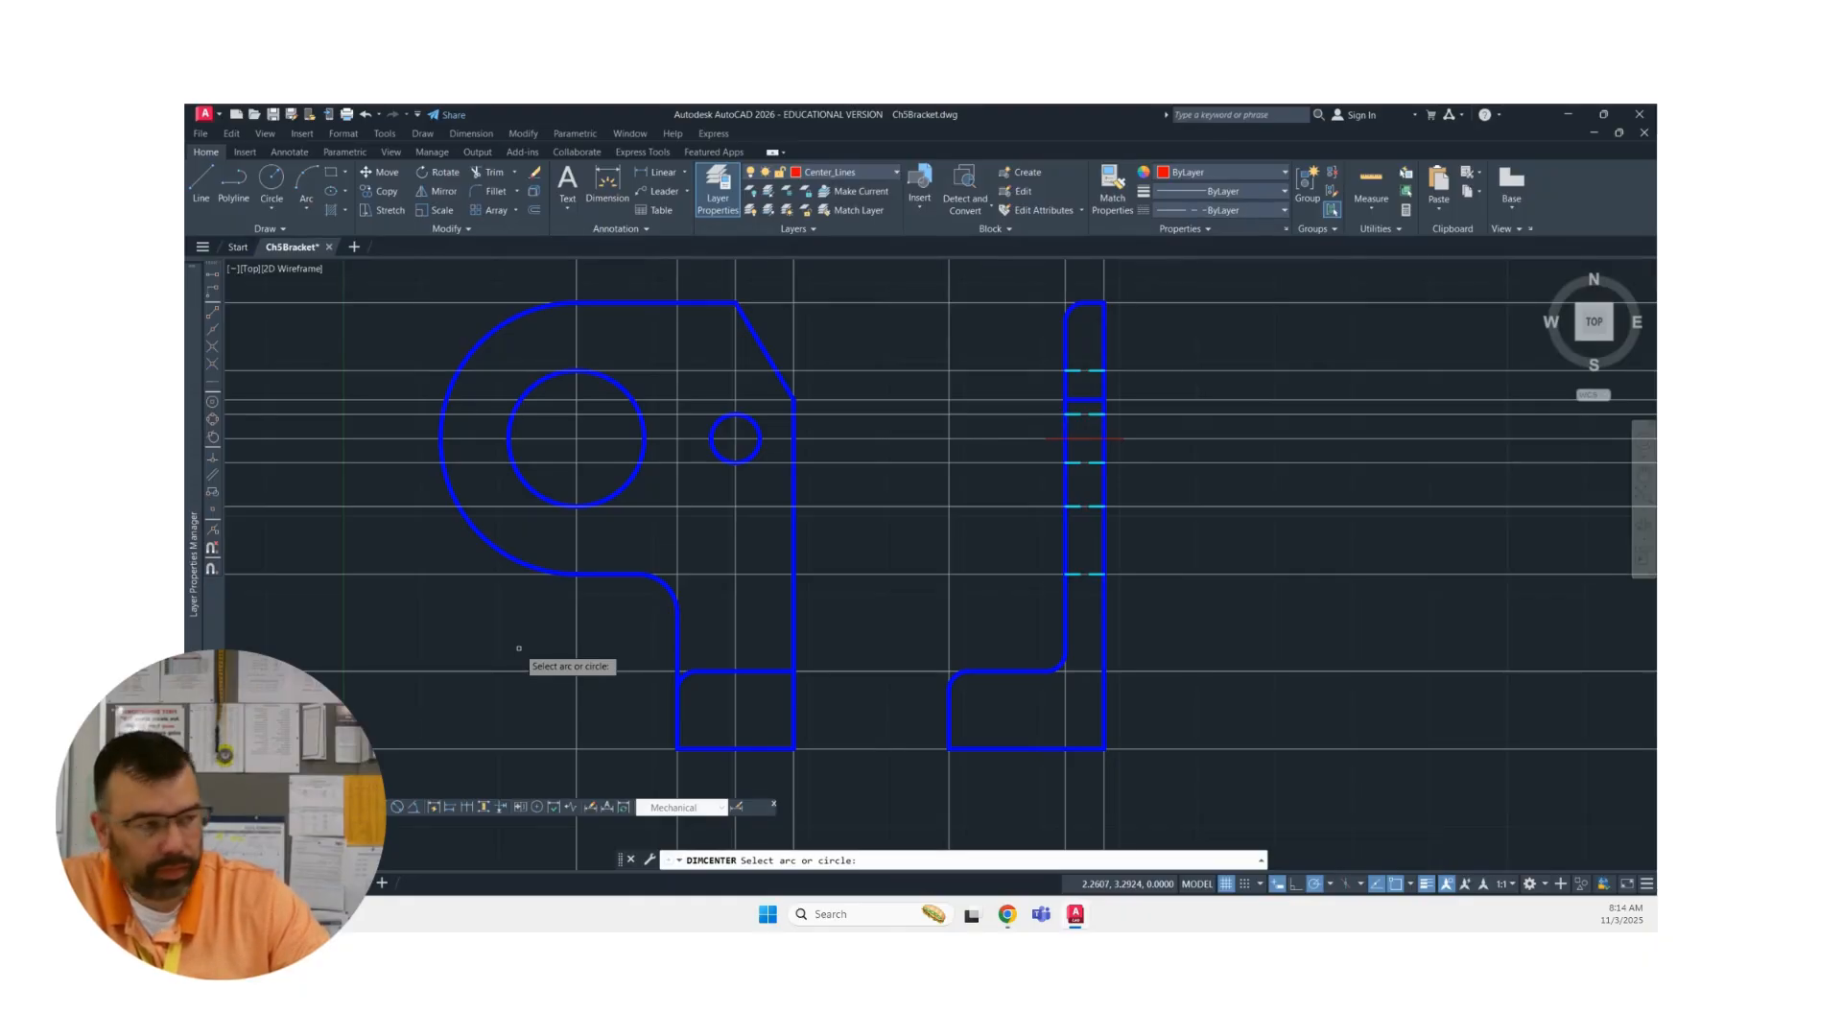
left_click(641, 456)
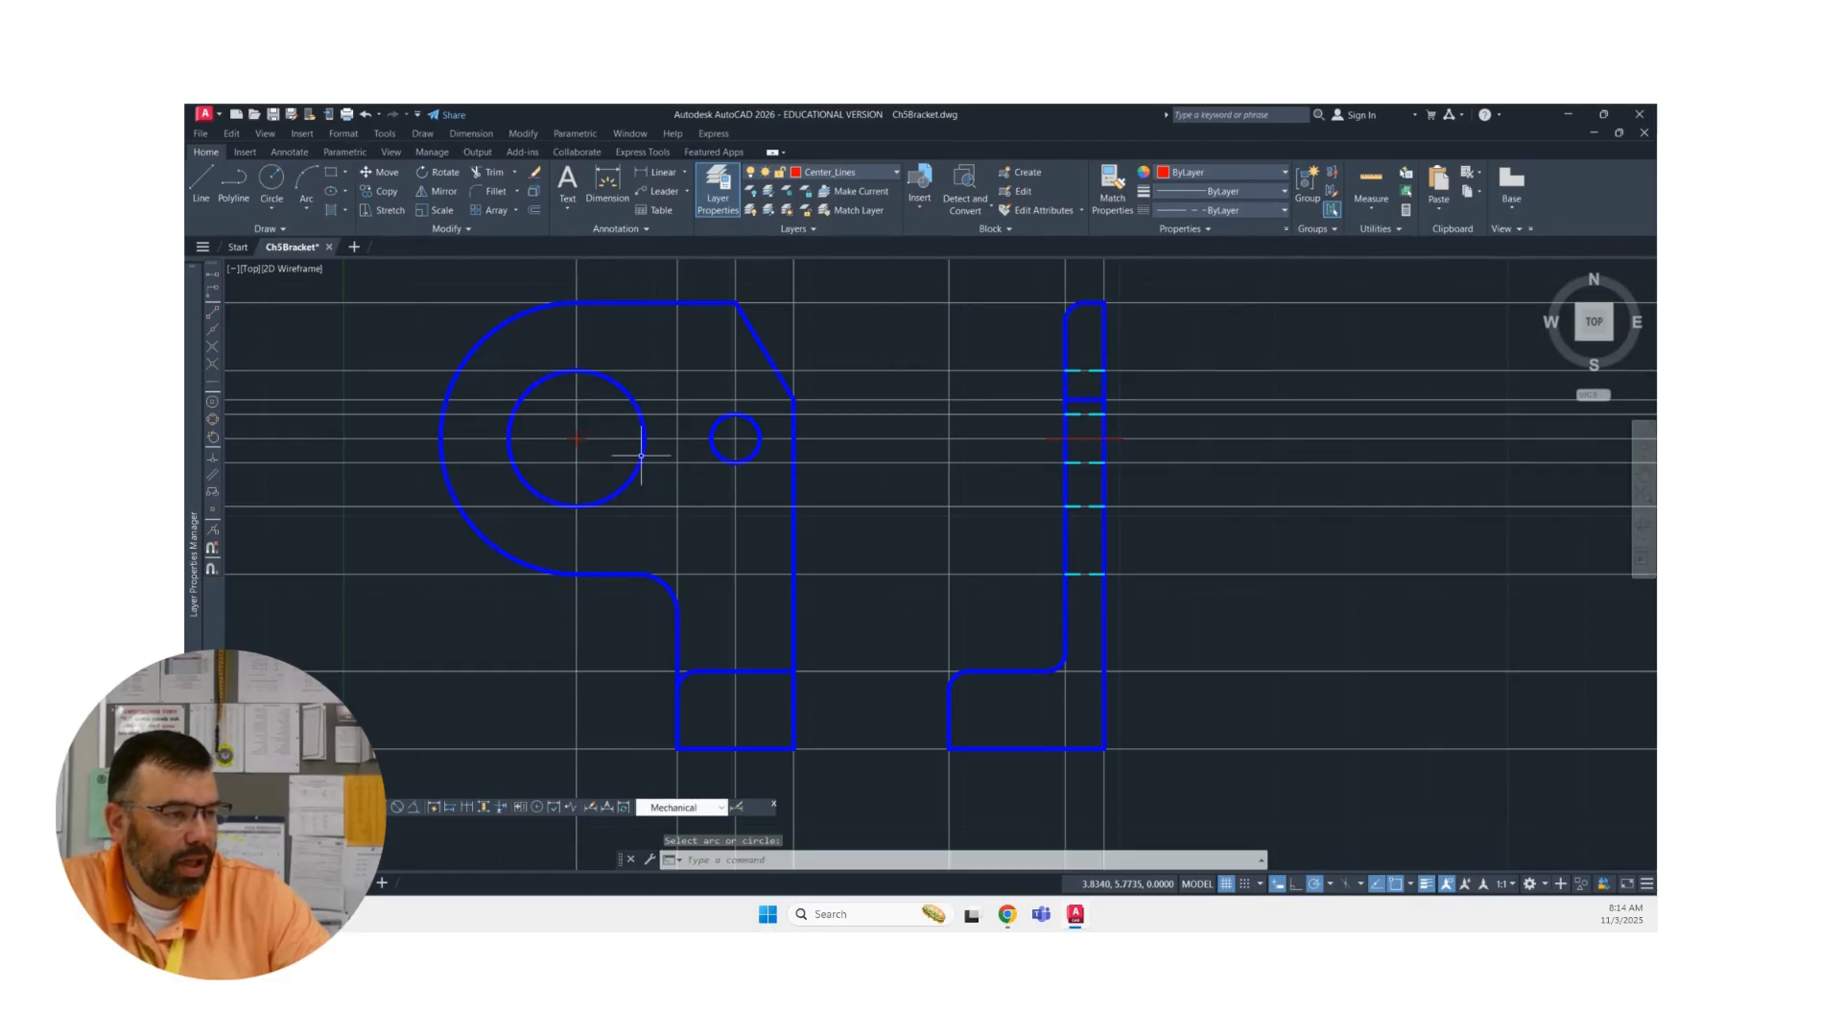
left_click(717, 450)
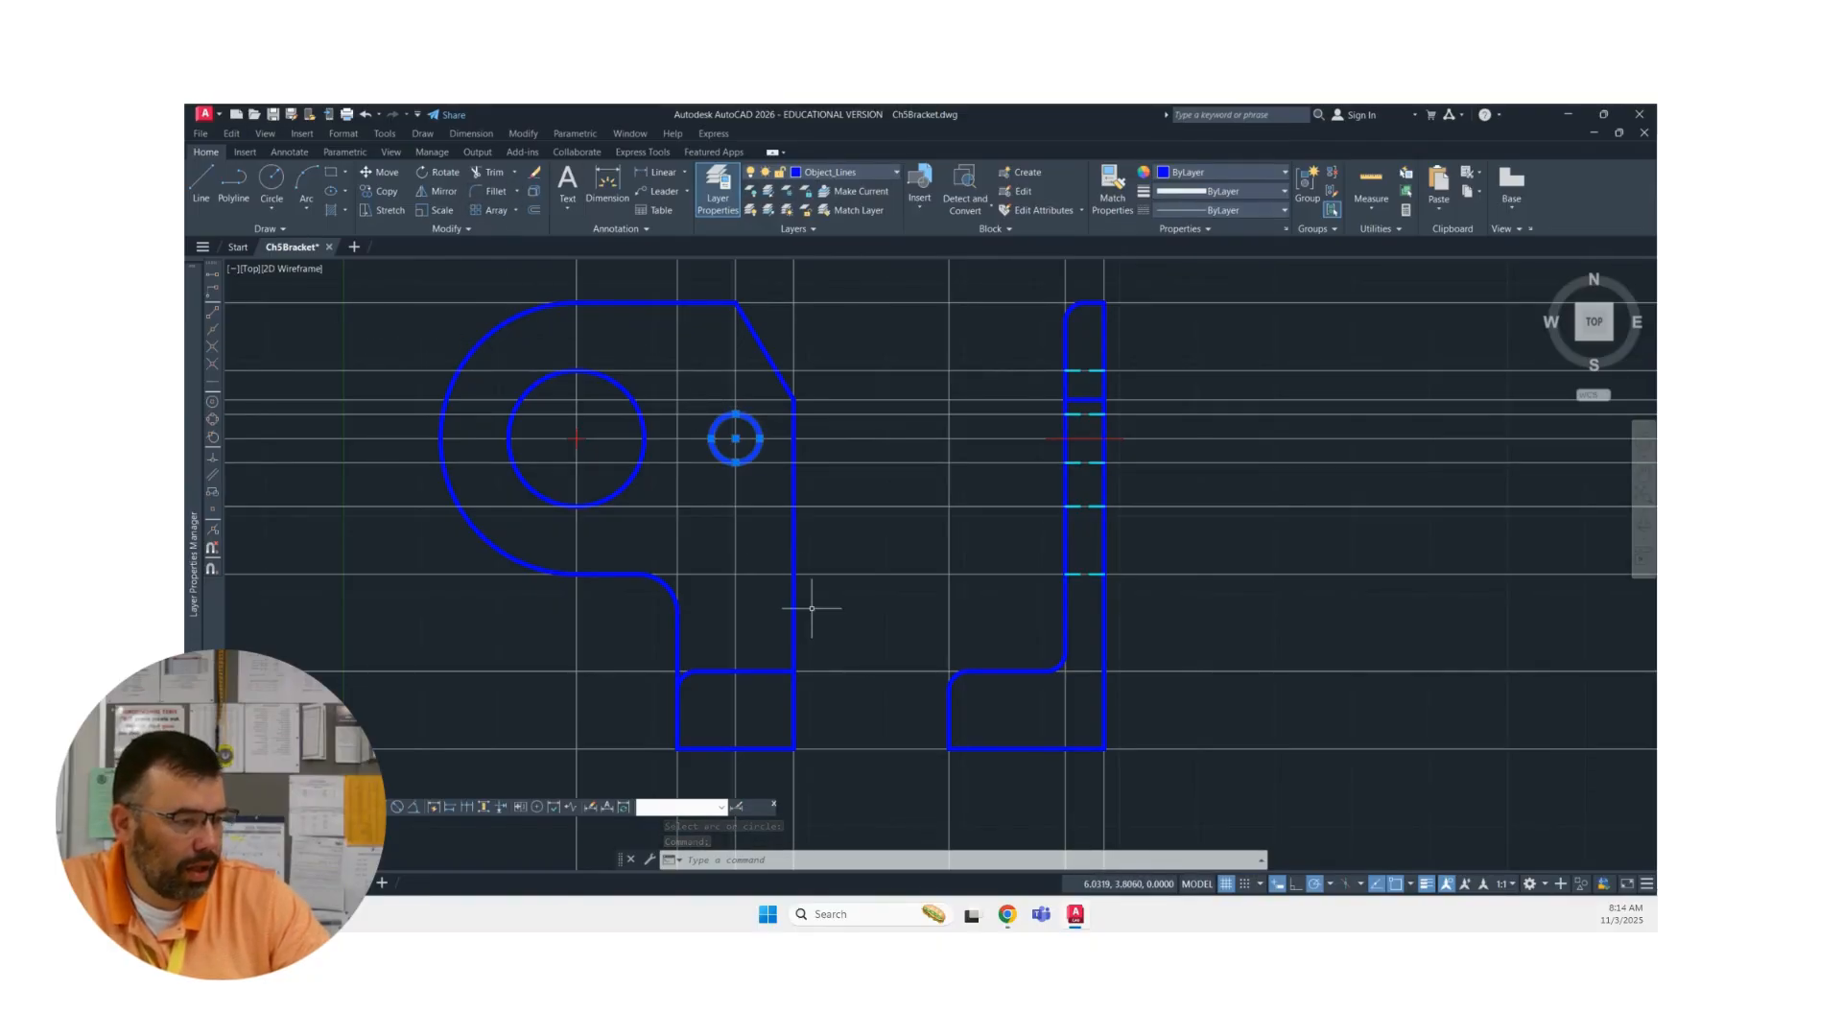
left_click(539, 806)
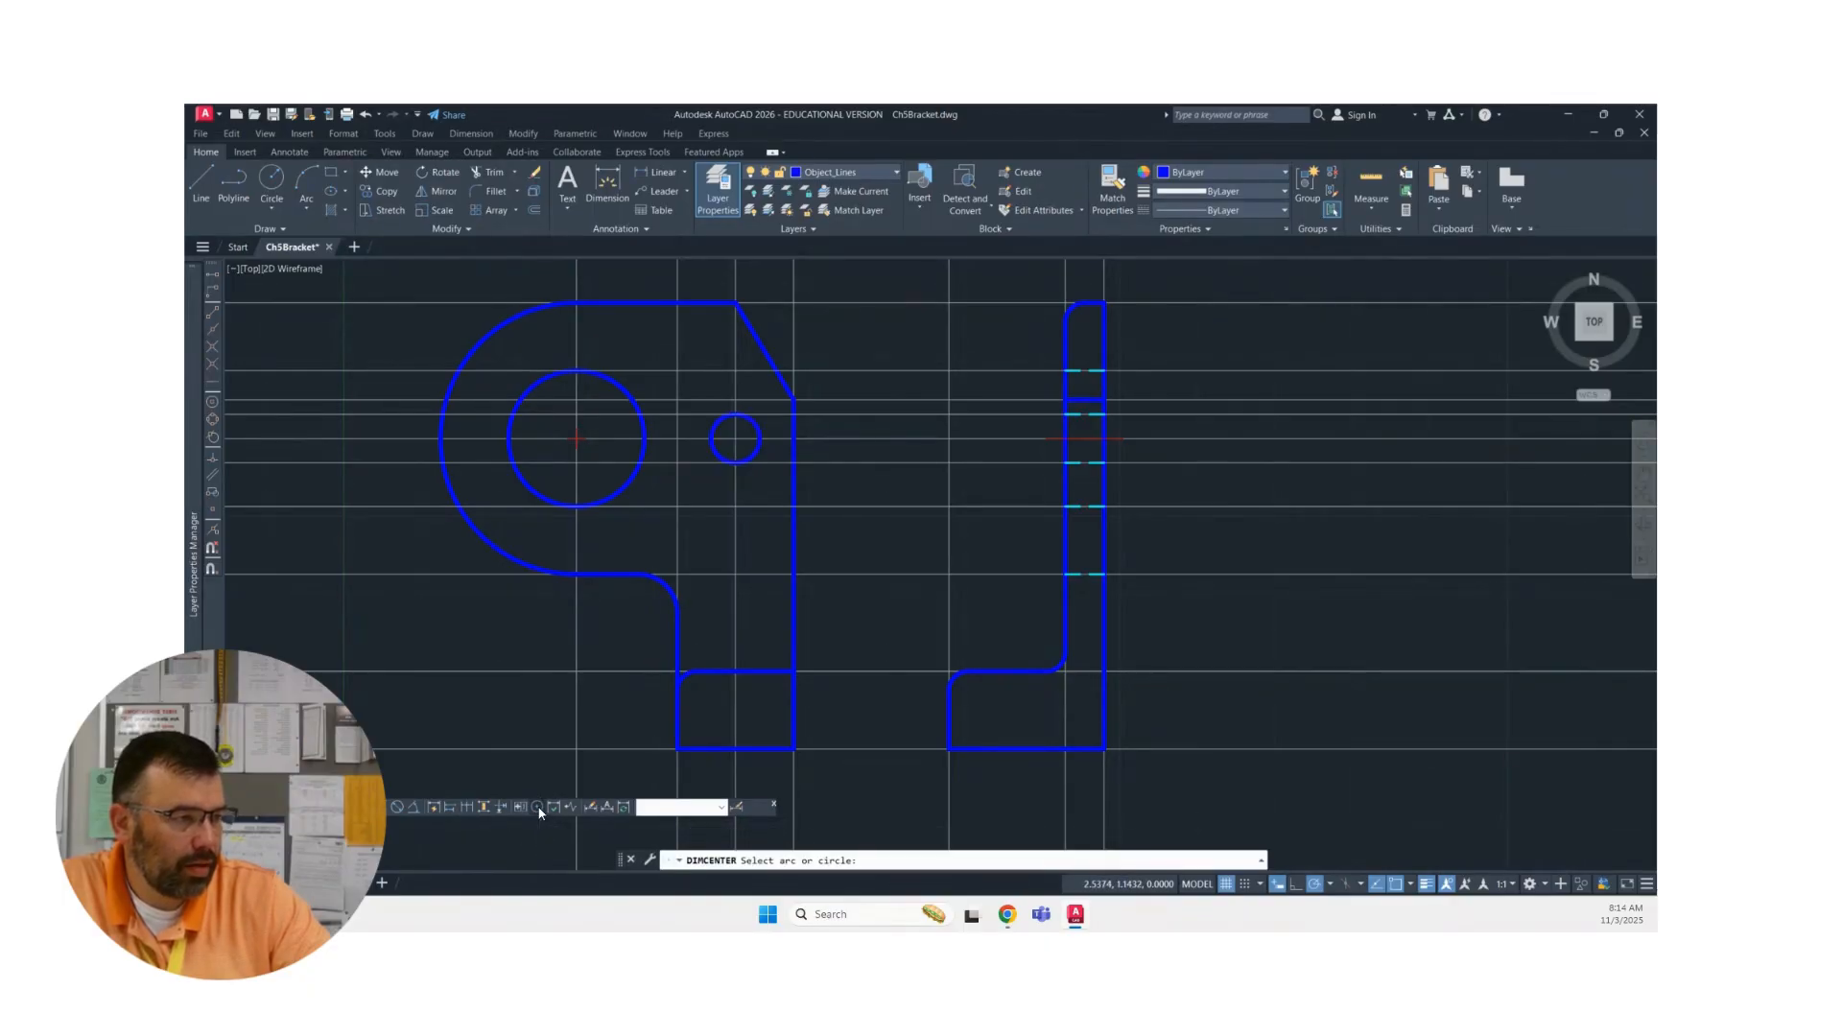
left_click(710, 443)
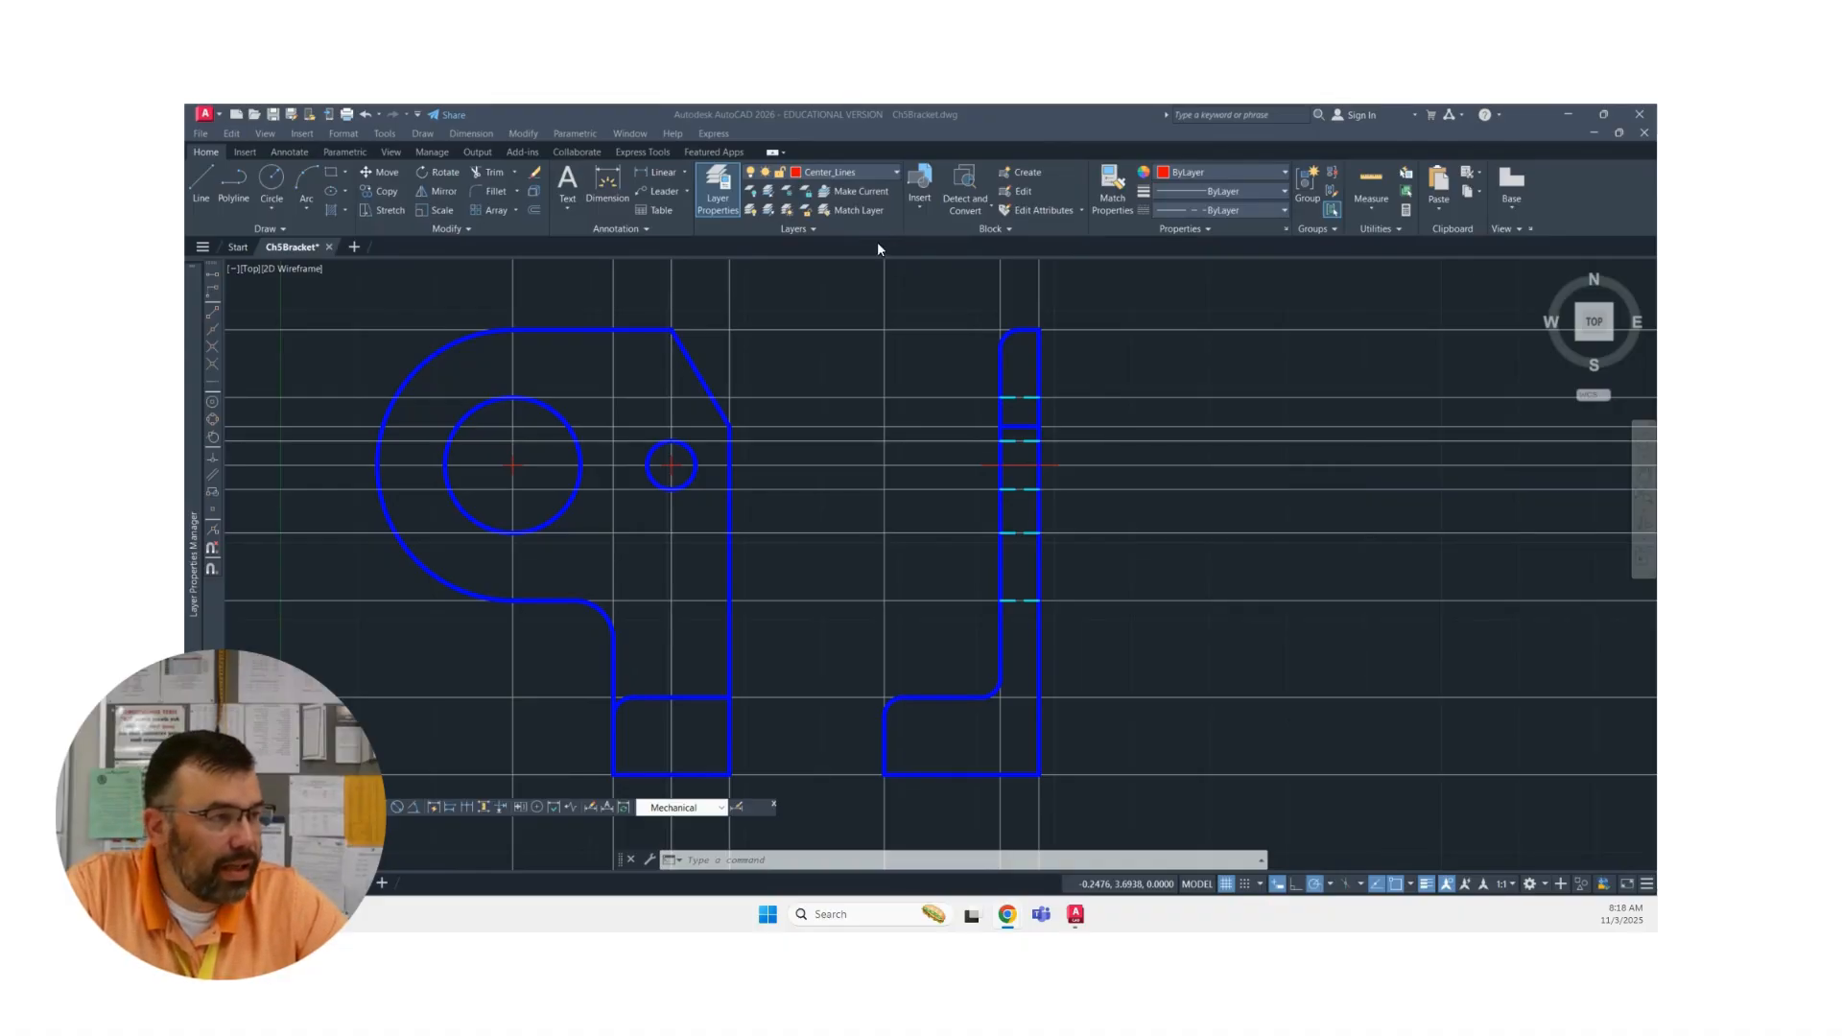
- Make Dimensions the current layer
left_click(845, 174)
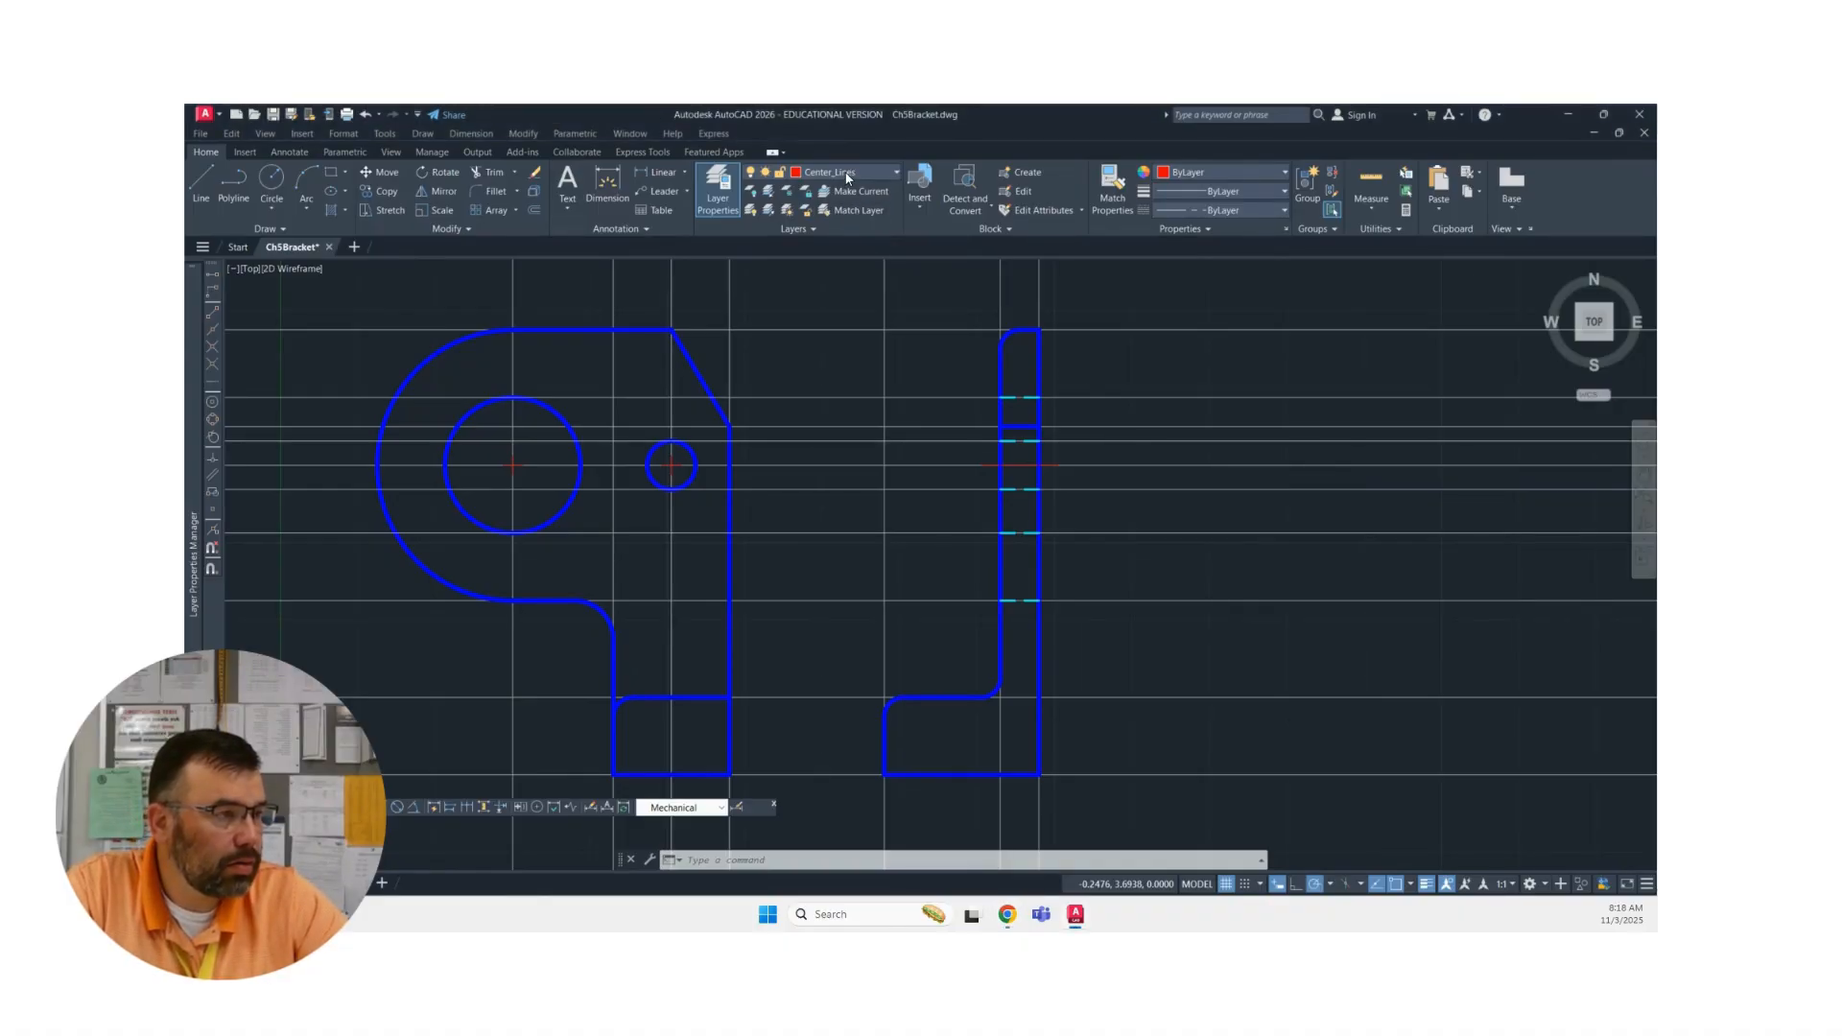
left_click(847, 173)
left_click(842, 260)
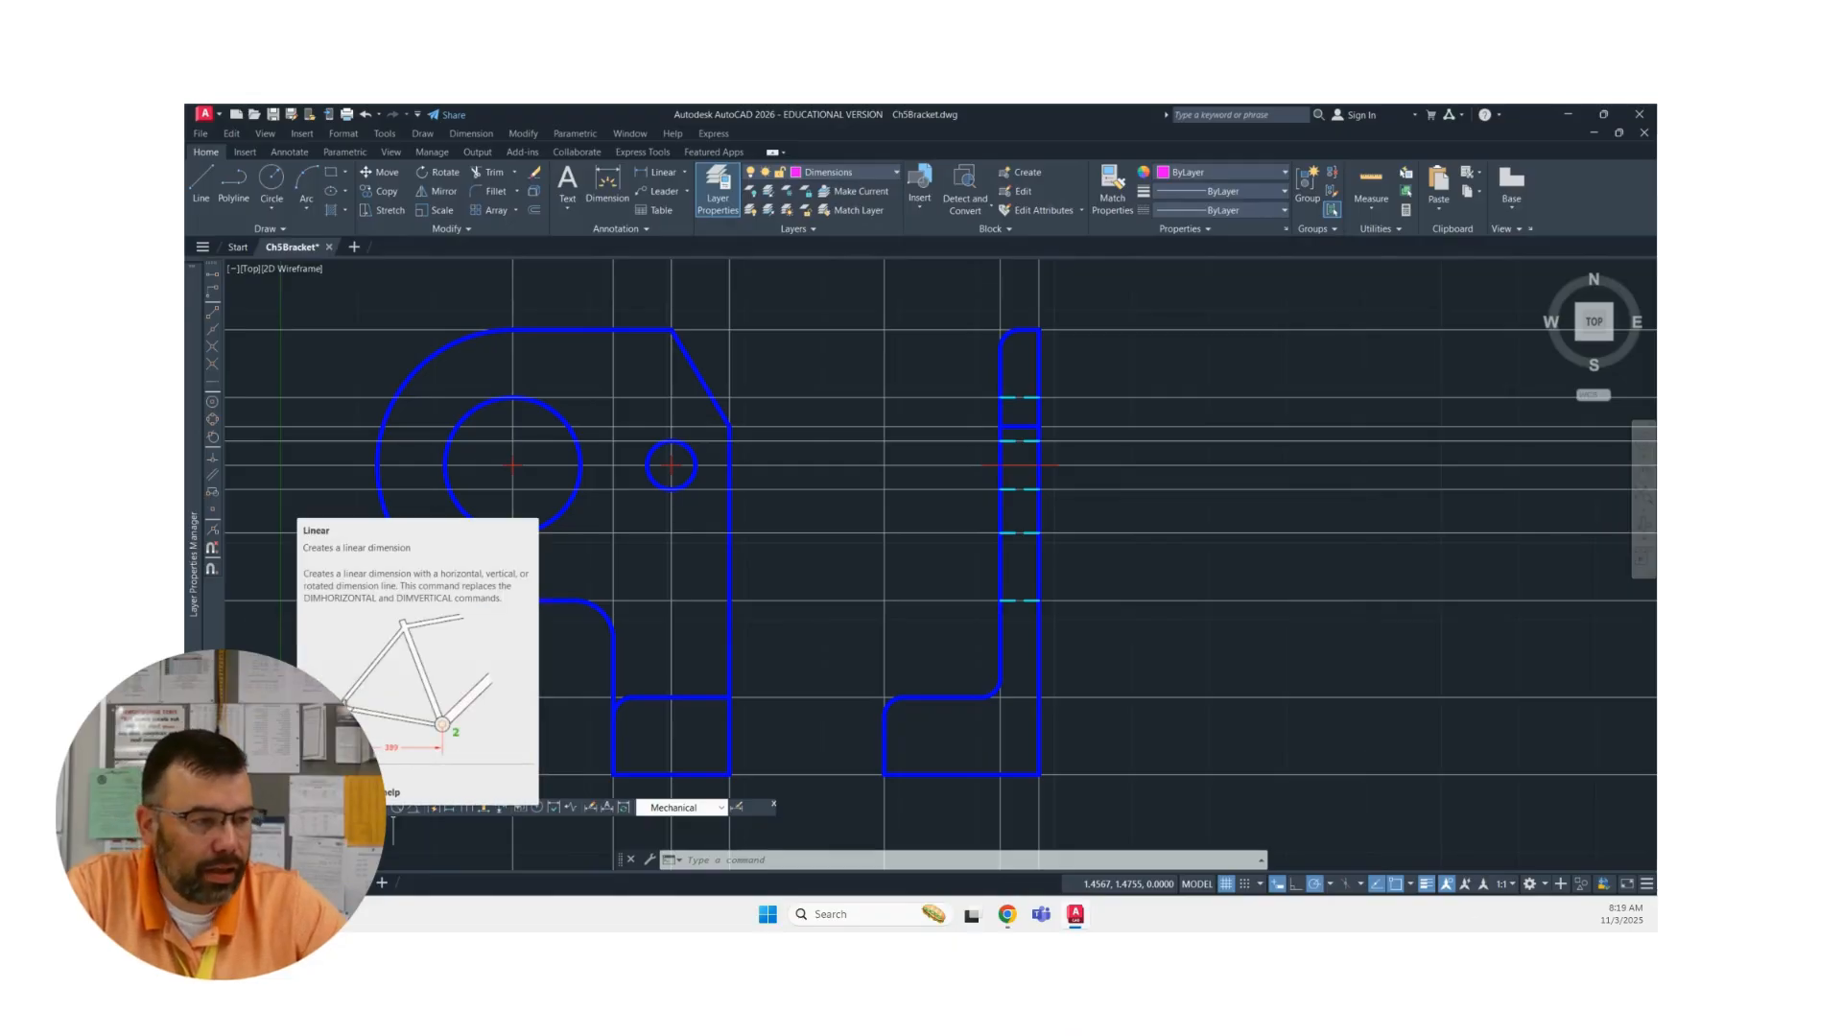
- Add a linear dimension for the width of the front view's bottom edge, placed about 0.6 units below it
left_click(397, 806)
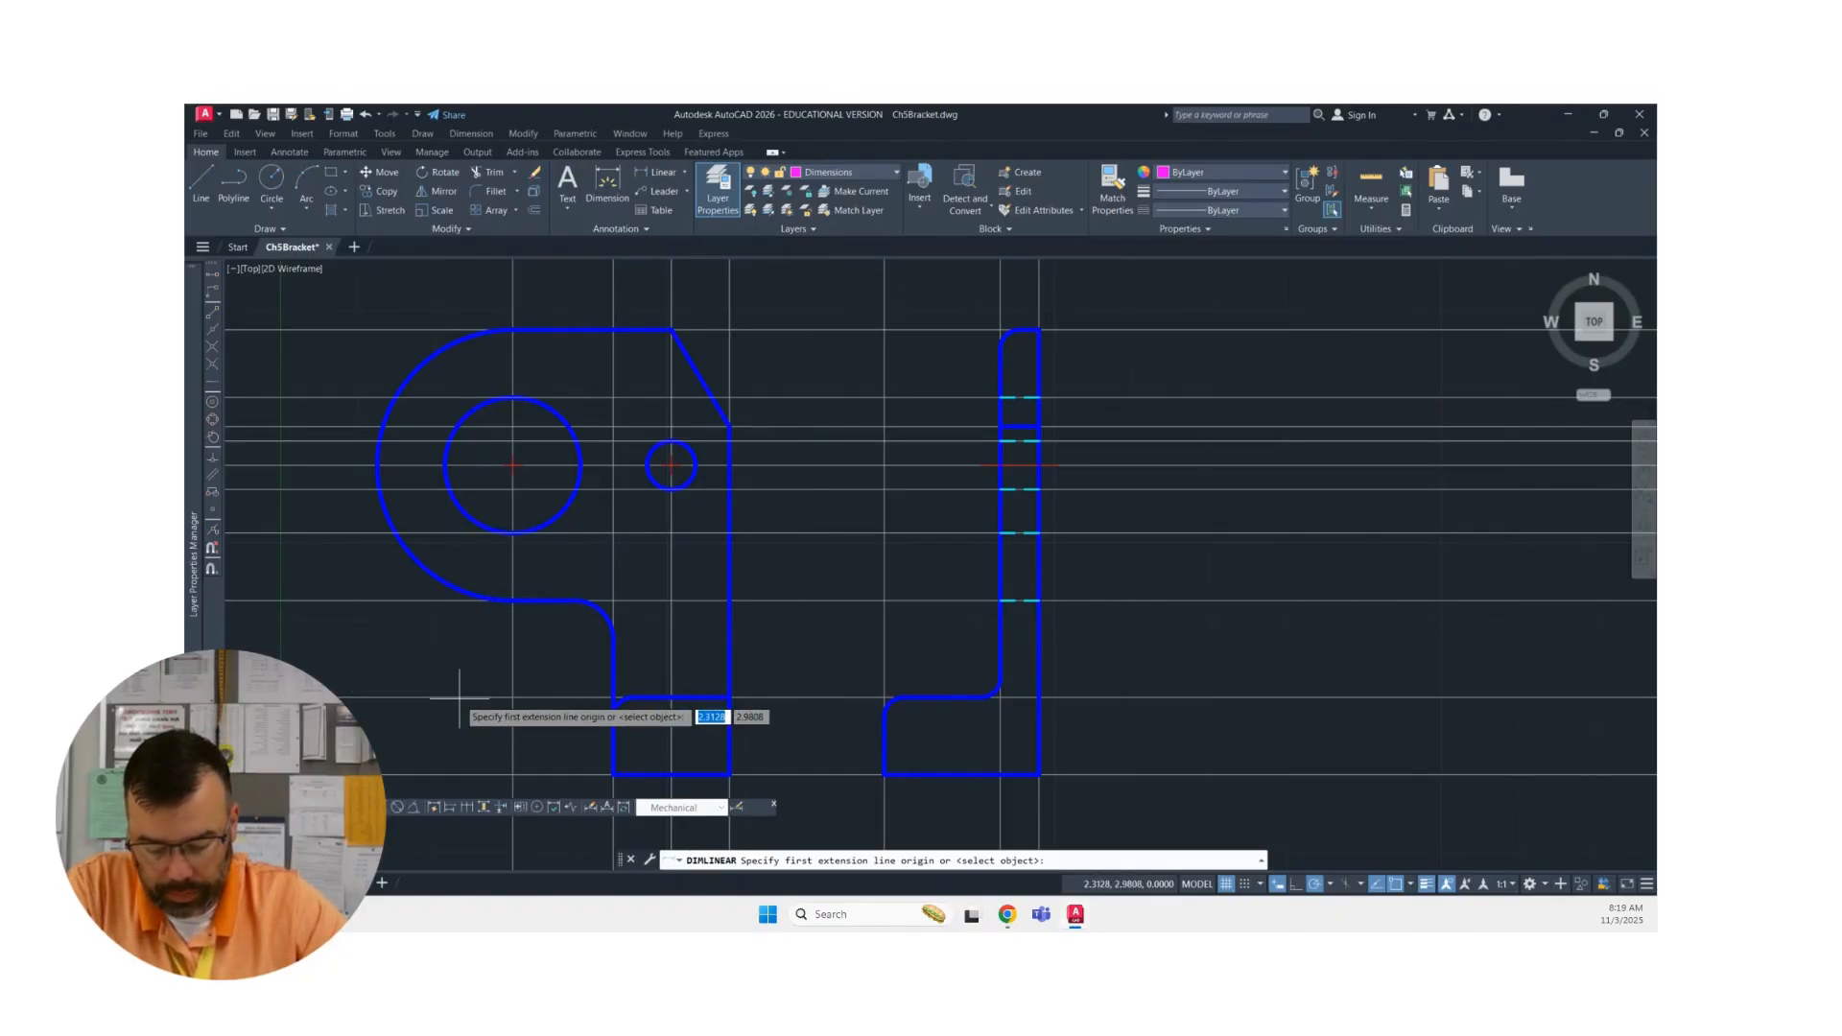
scroll(561, 708, "down", 2)
mouse_move(566, 710)
middle_mouse_down()
mouse_move(696, 424)
mouse_move(744, 480)
mouse_move(638, 564)
middle_mouse_up()
scroll(753, 485, "up", 8)
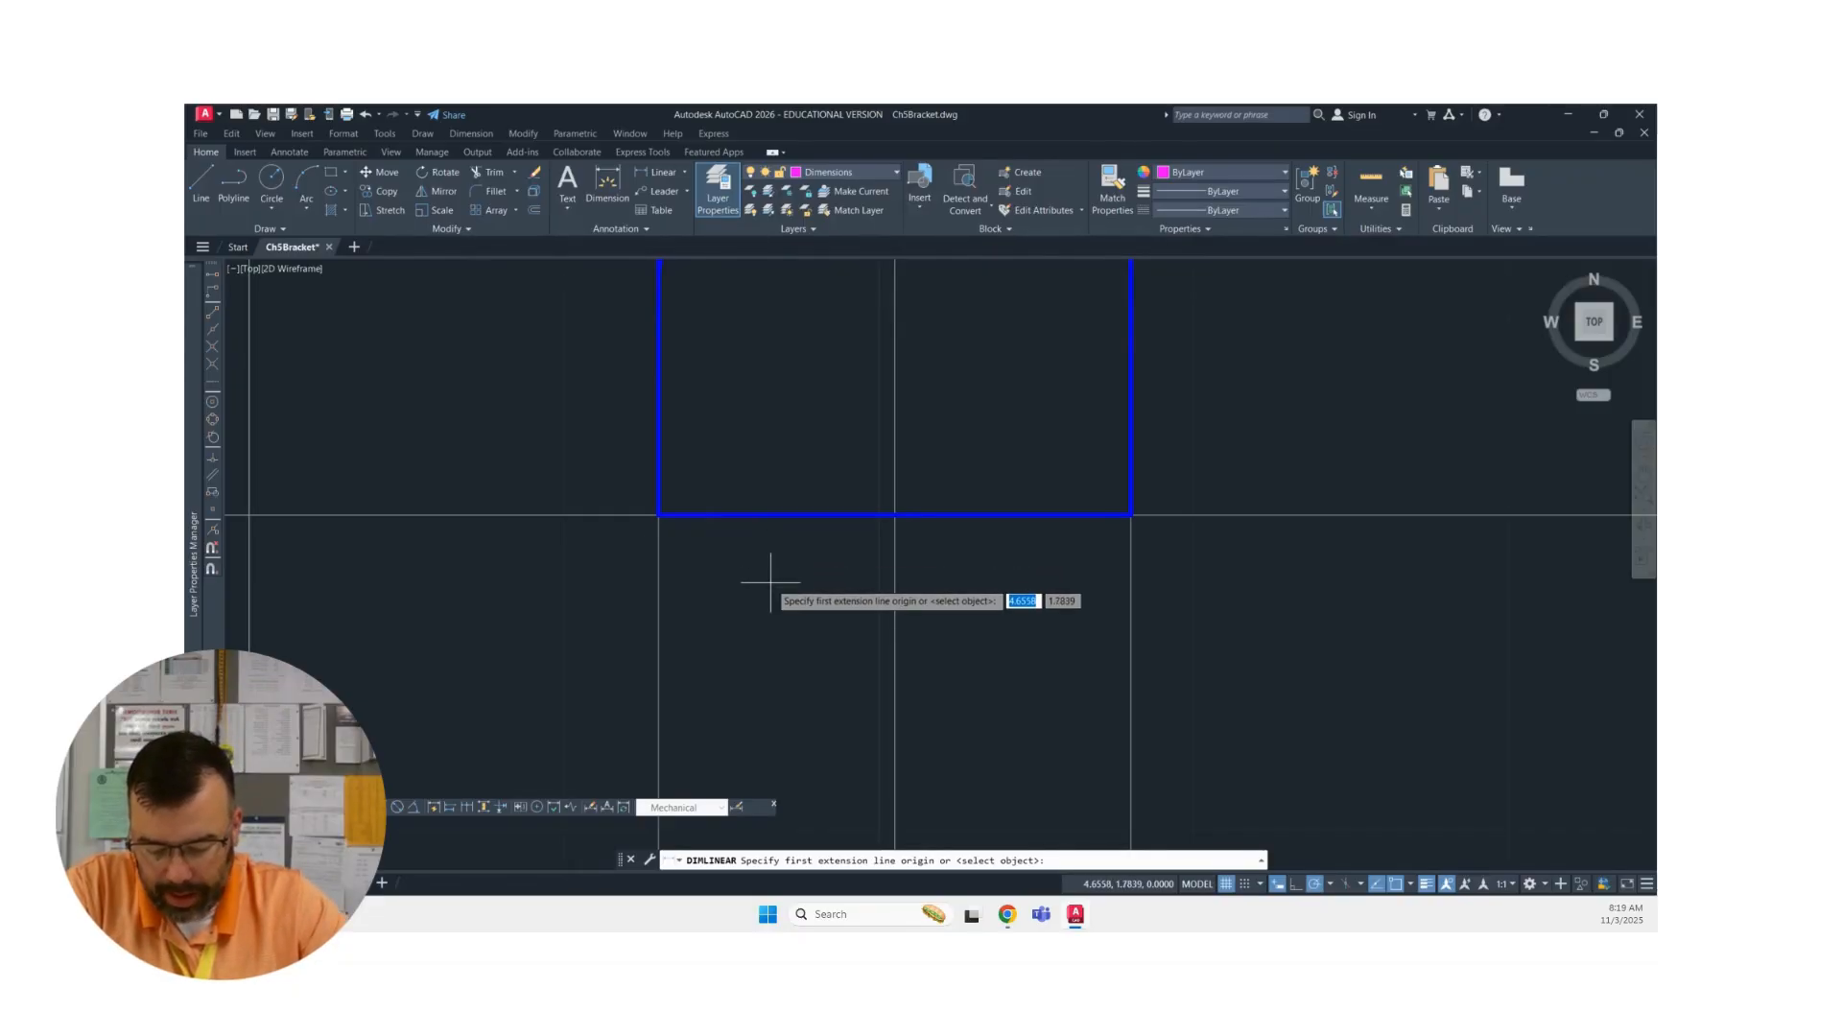
left_click(658, 515)
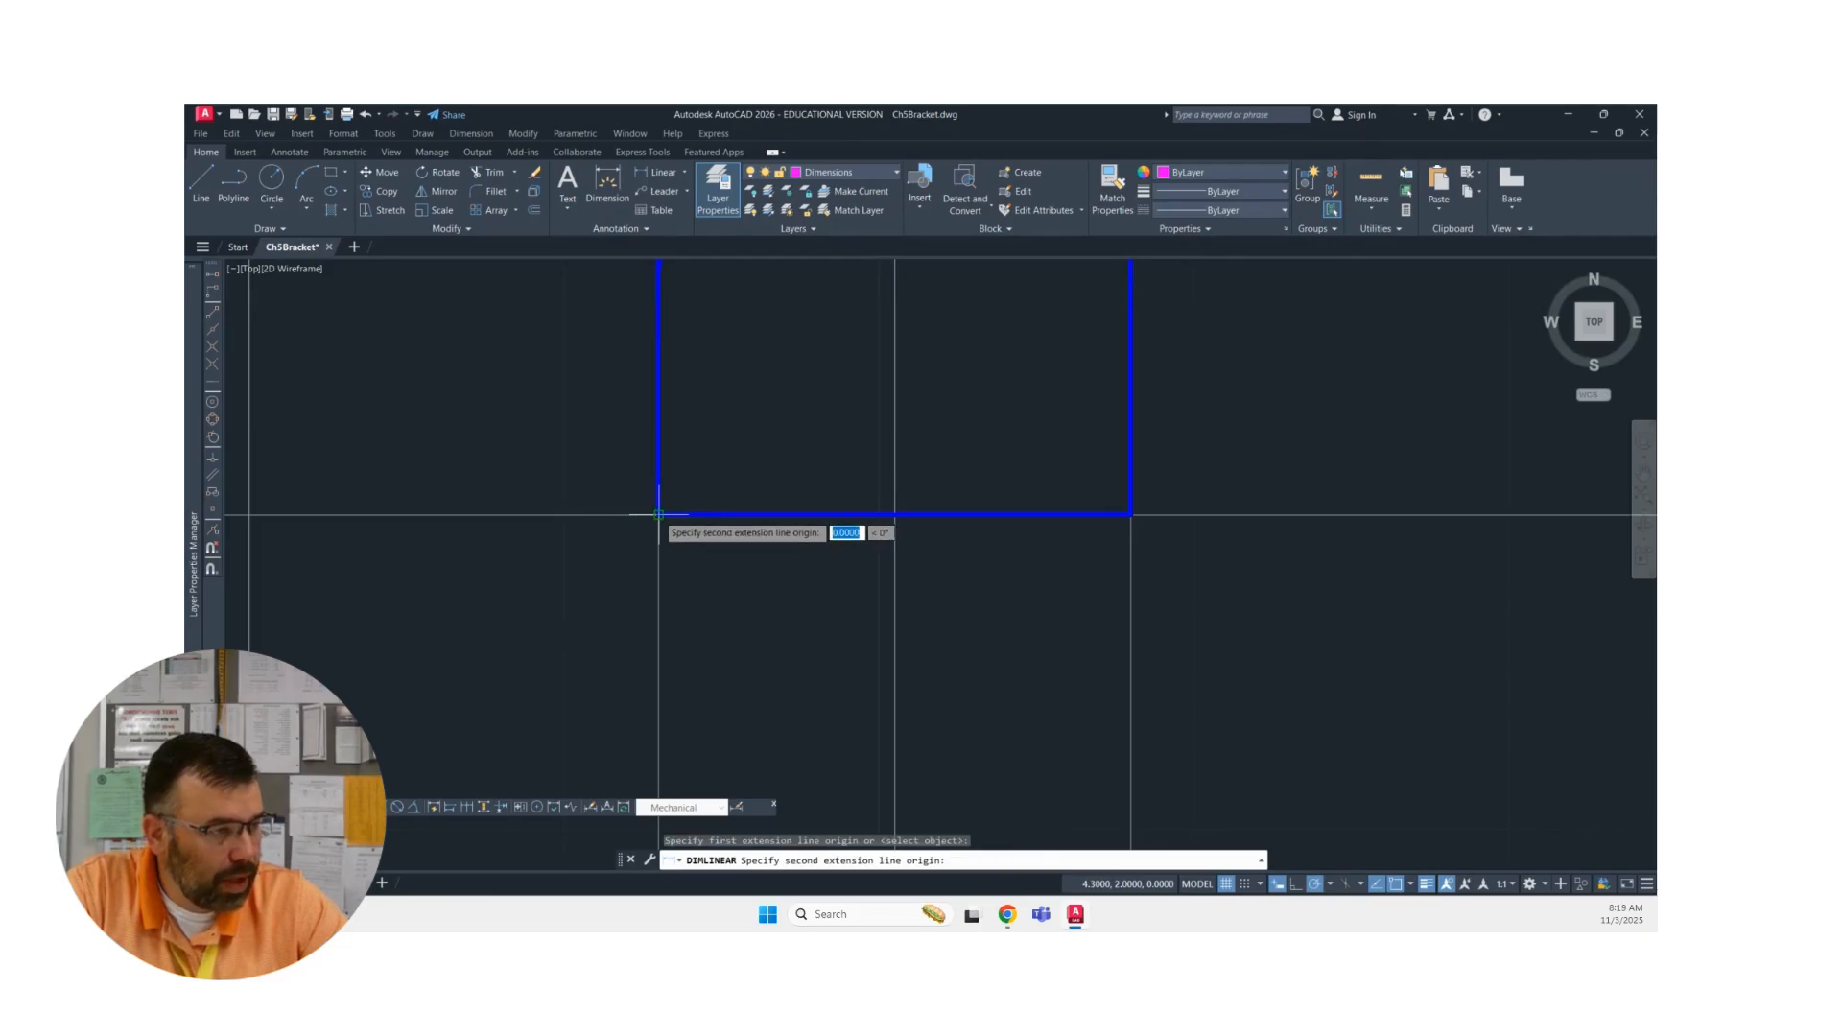
left_click(1131, 515)
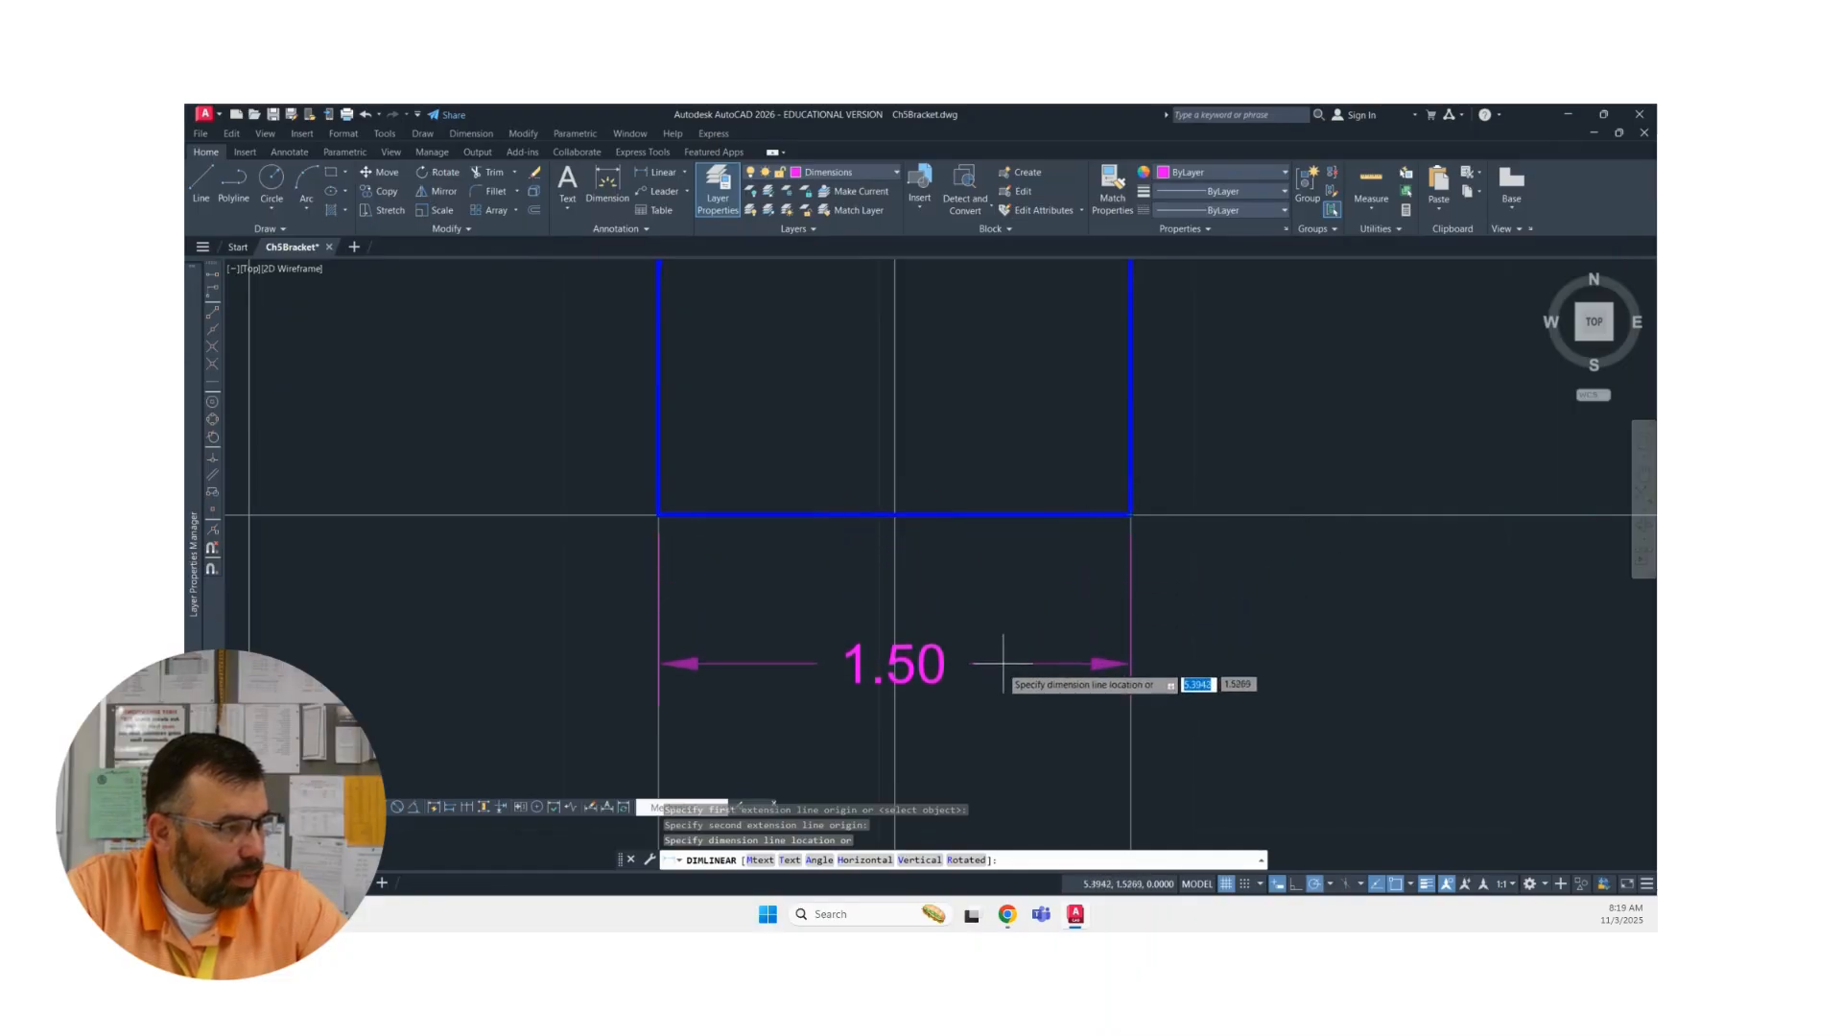
scroll(989, 685, "down", 2)
middle_click_drag(989, 685, 913, 535)
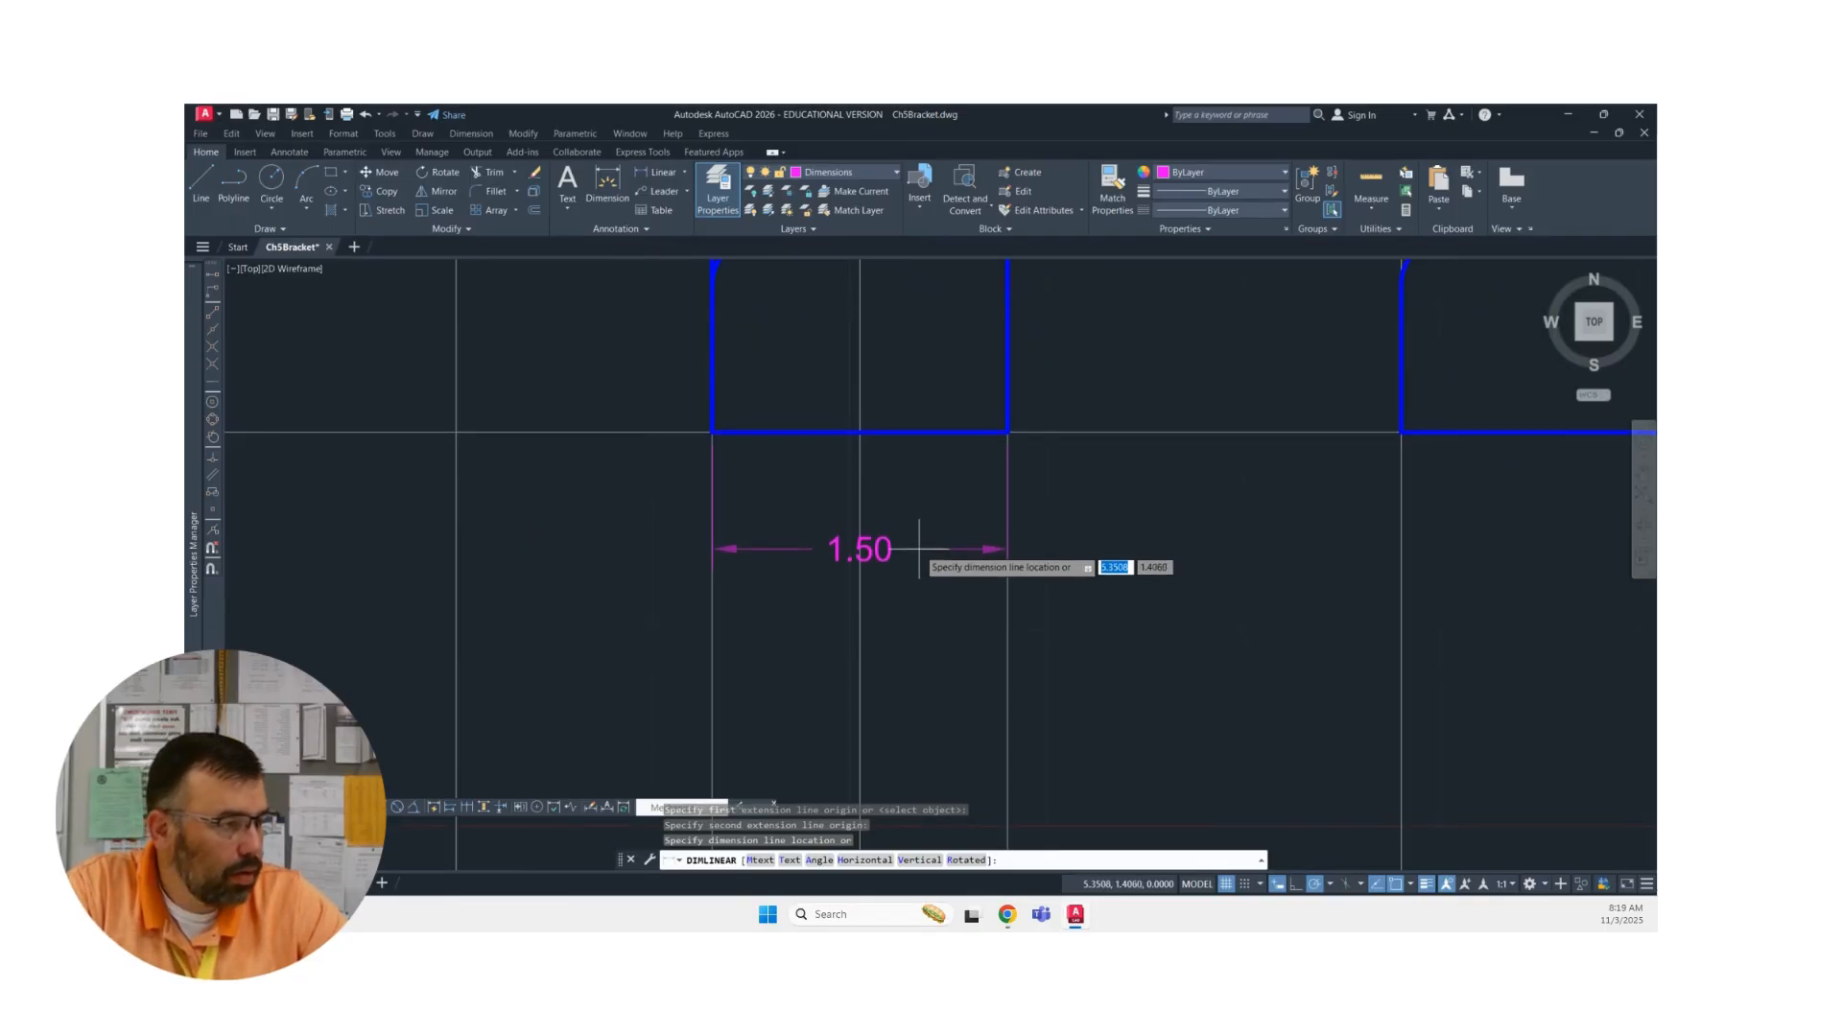
left_click(919, 549)
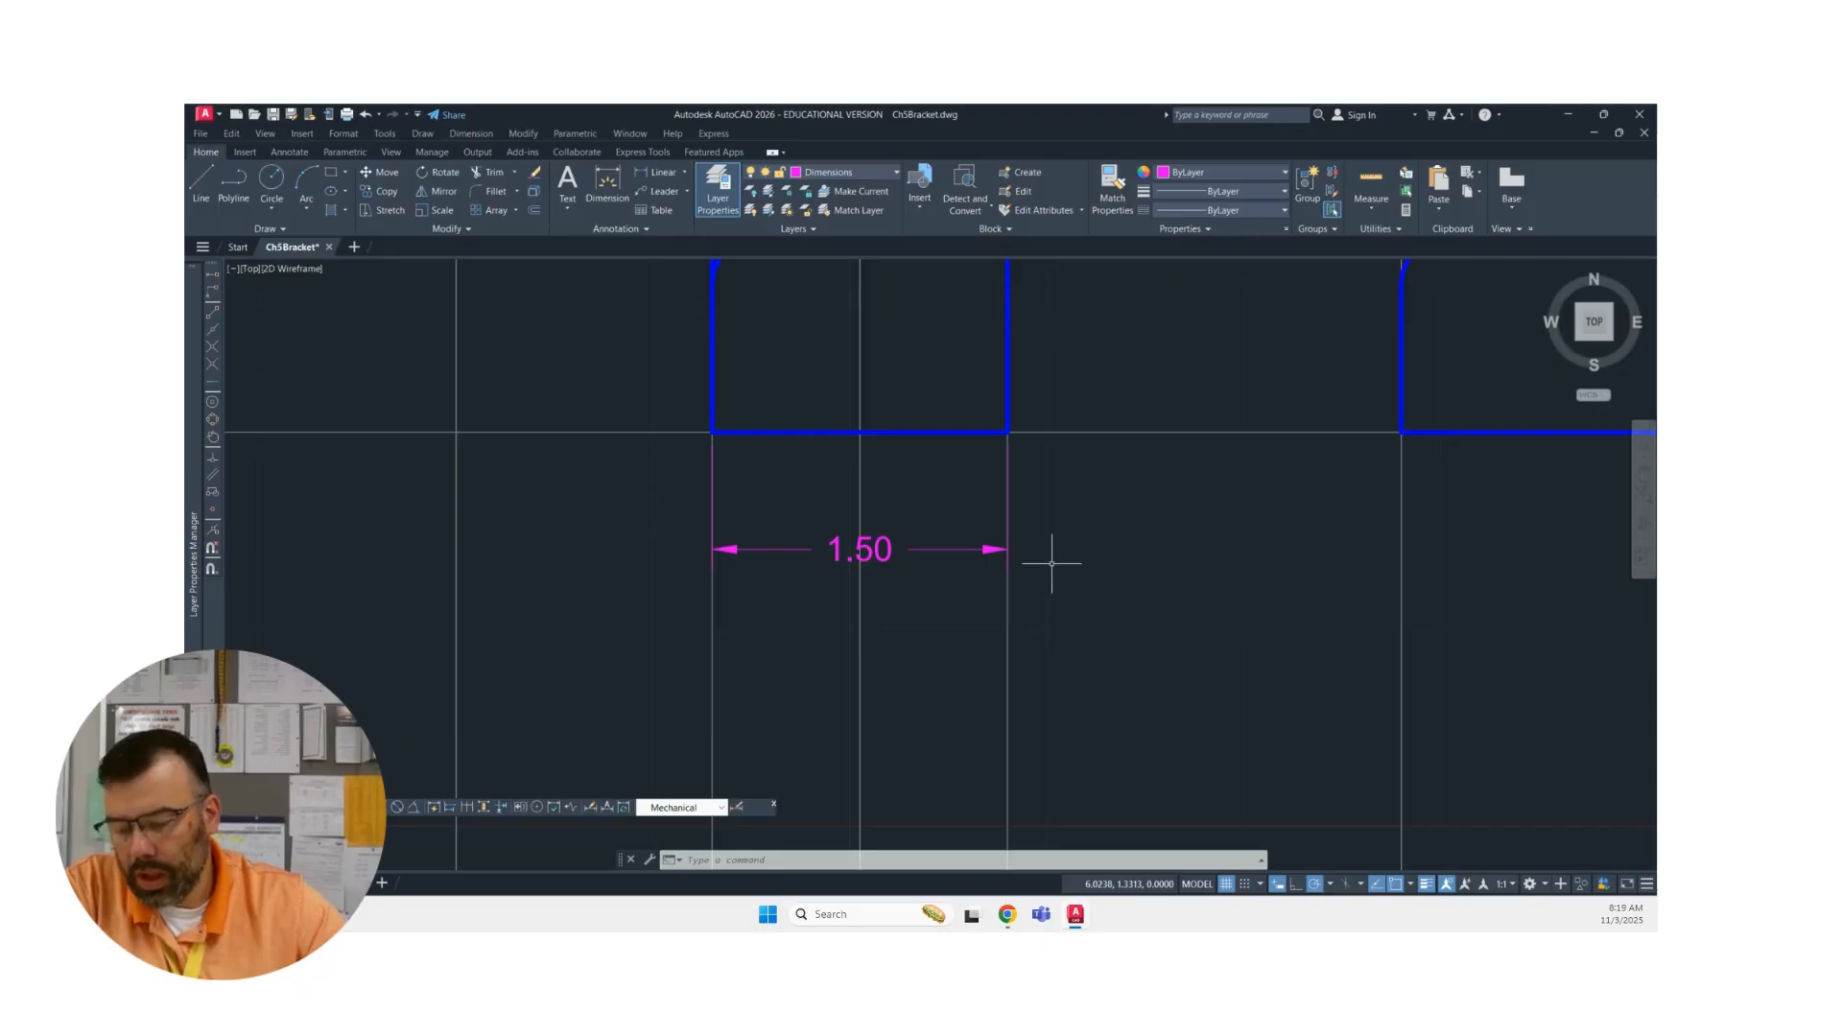
- Add a vertical linear dimension from the angled corner's lower end to the base, placed beside the front view's straight right edge
scroll(1052, 564, "down", 4)
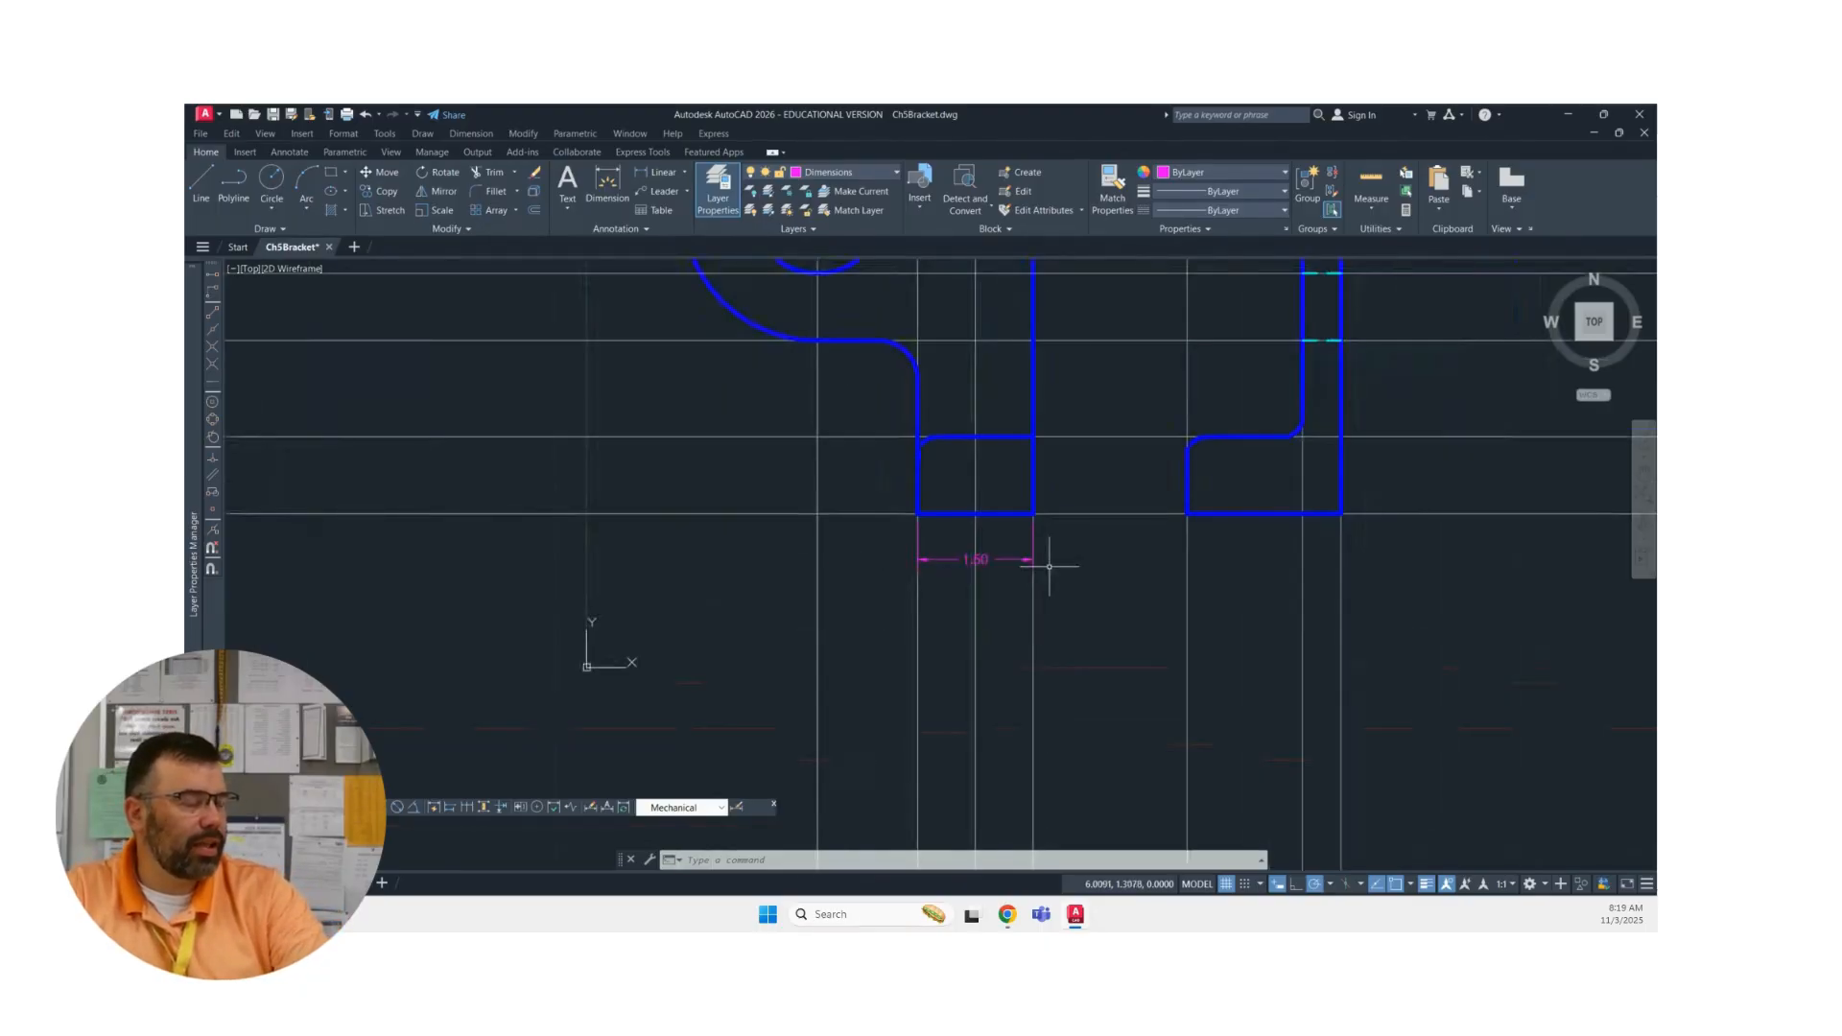
mouse_move(1055, 540)
middle_mouse_down()
mouse_move(946, 720)
mouse_move(893, 745)
mouse_move(901, 721)
mouse_move(871, 684)
middle_mouse_up()
scroll(896, 741, "down", 2)
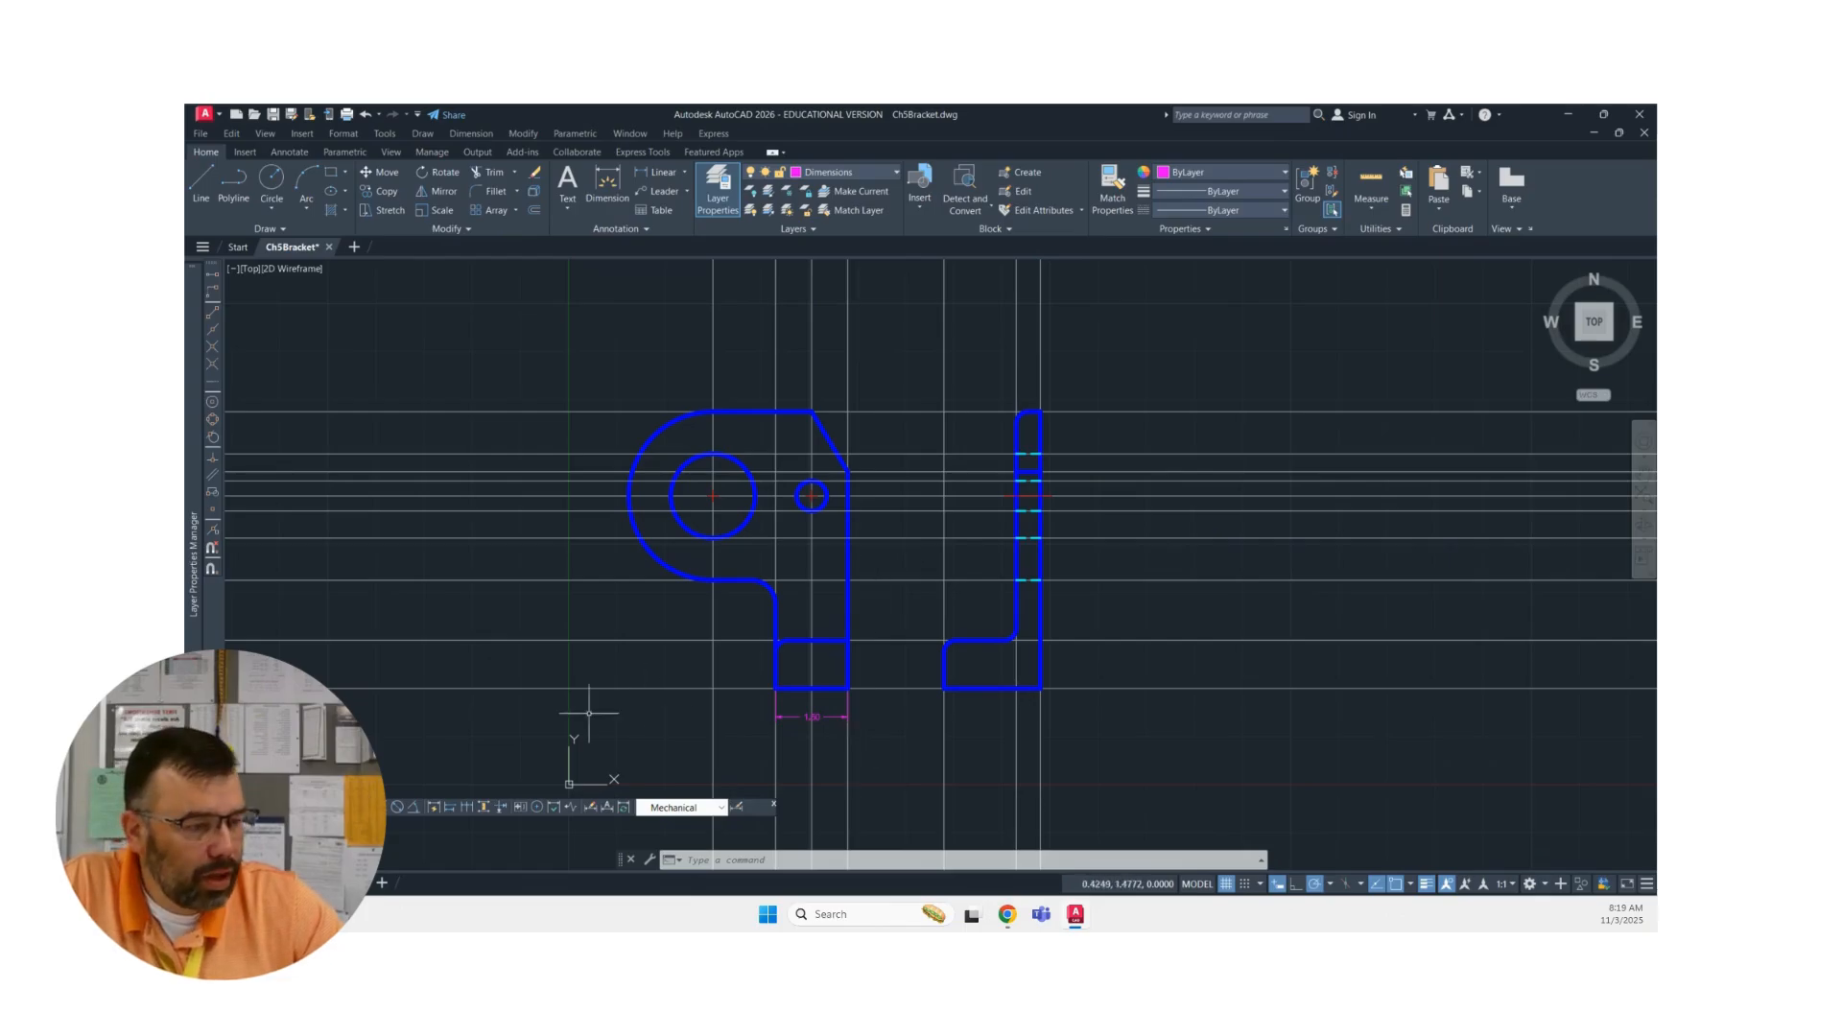
type("dli")
key("Return")
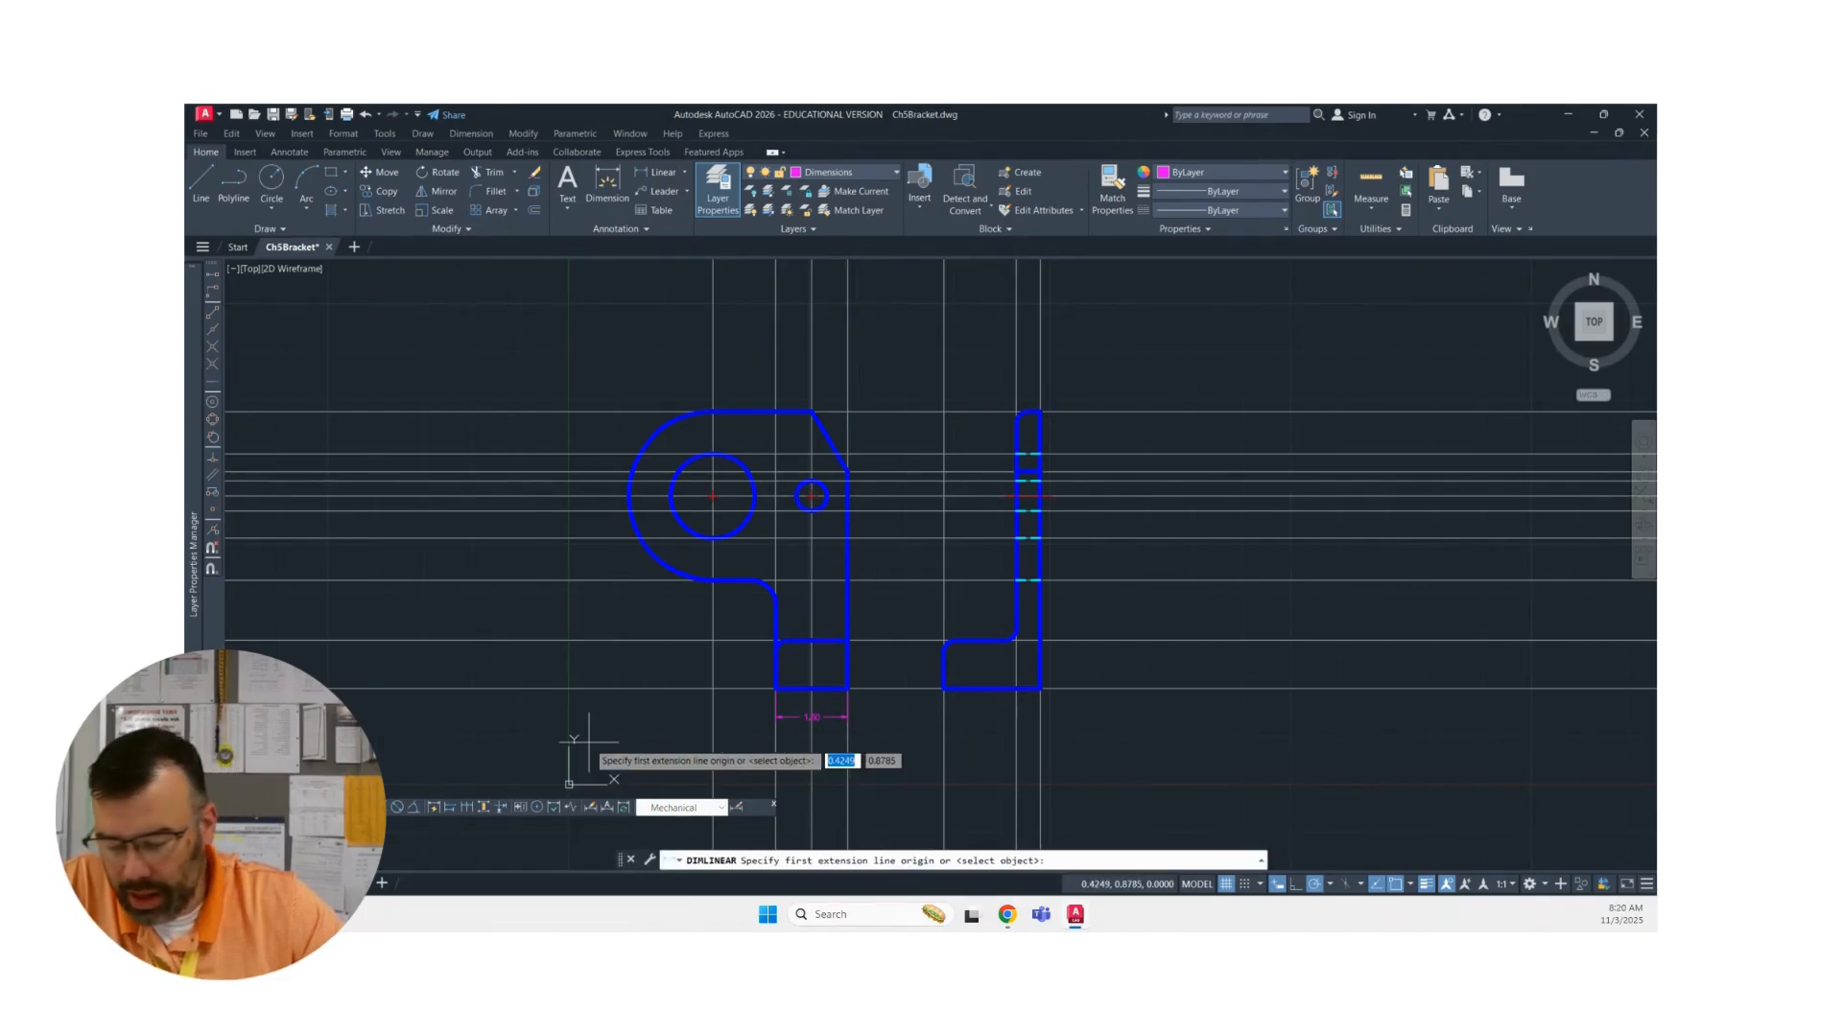
left_click(847, 470)
left_click(847, 688)
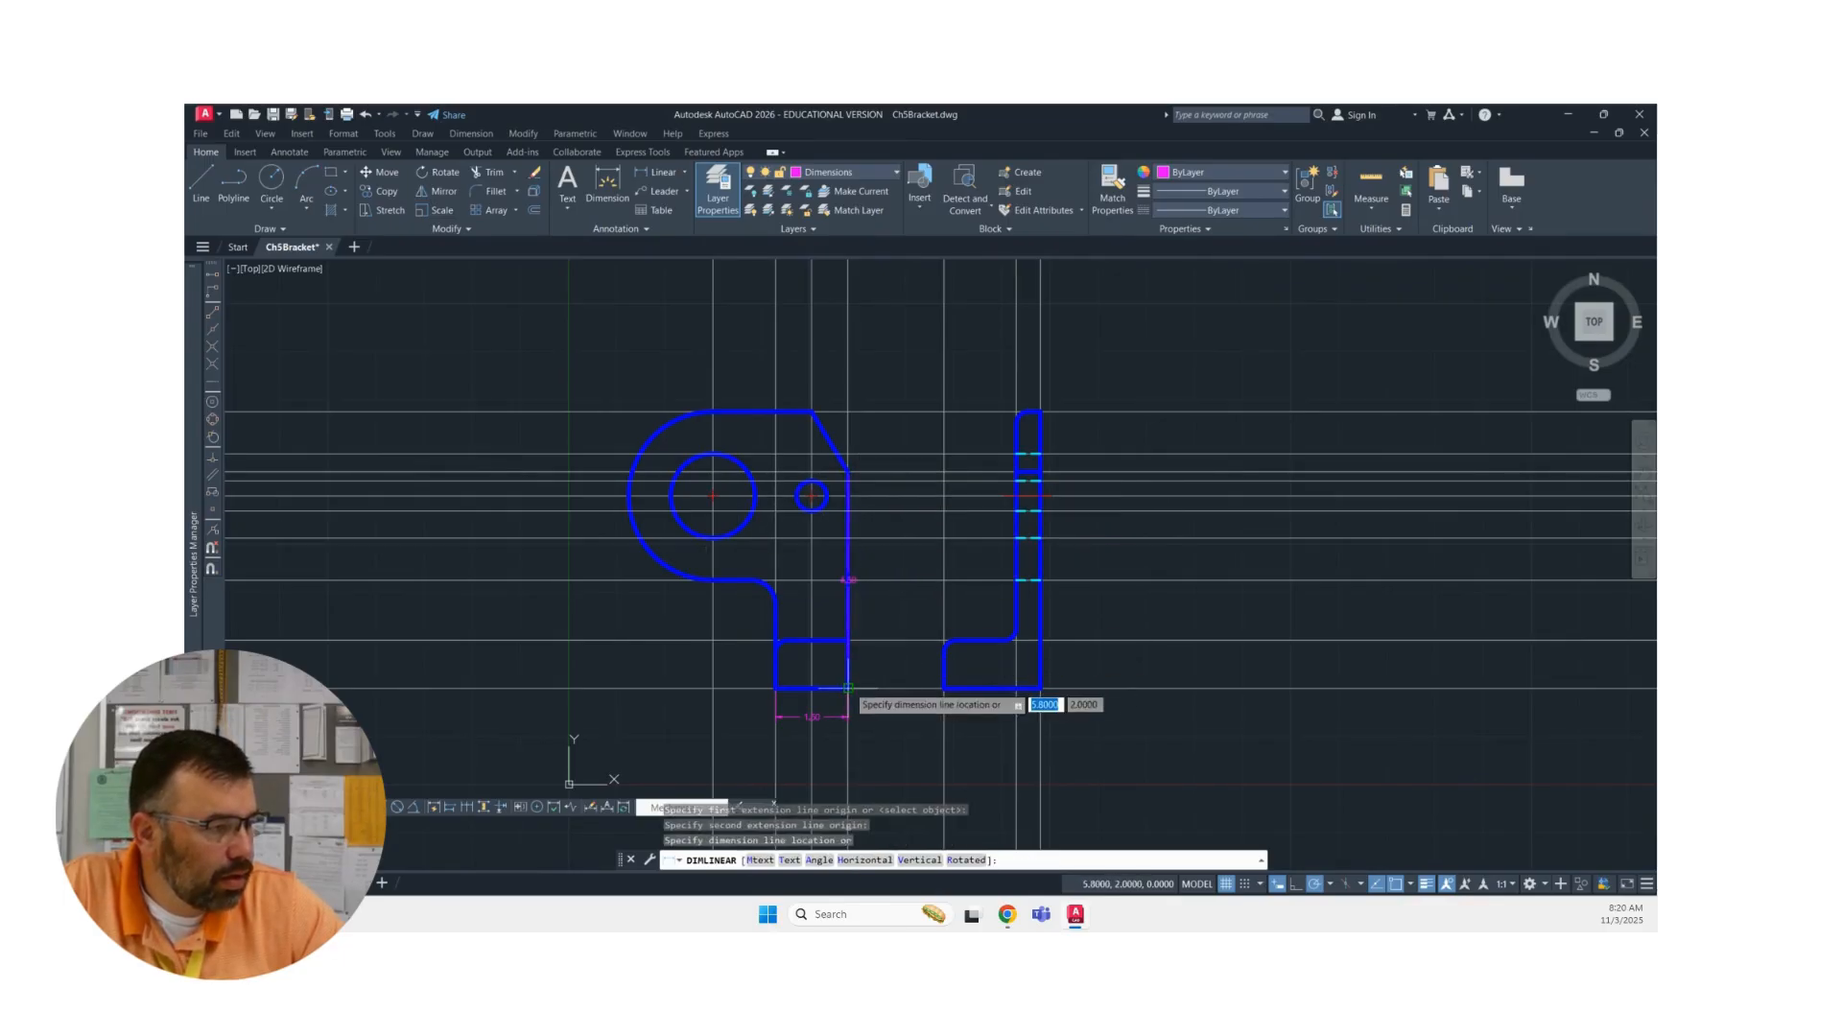
left_click(889, 612)
- Turn off the Construction layer to hide the construction lines
scroll(891, 611, "up", 2)
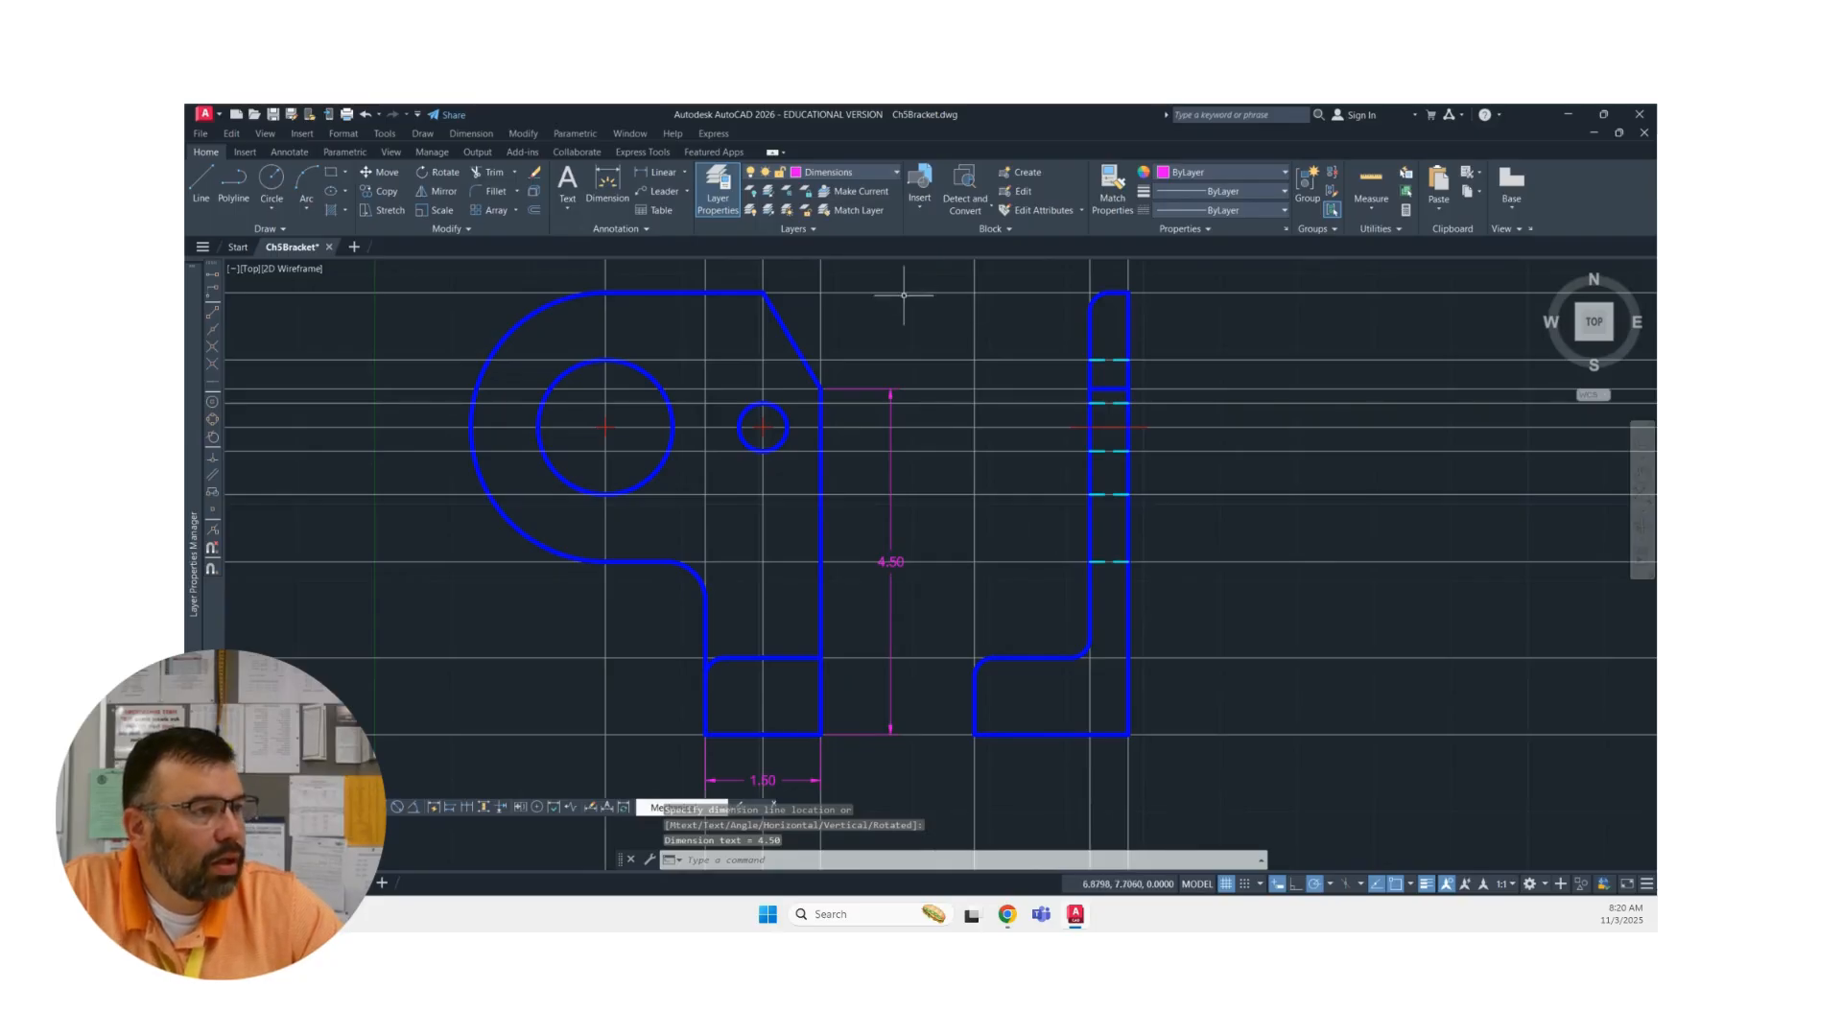
left_click(846, 170)
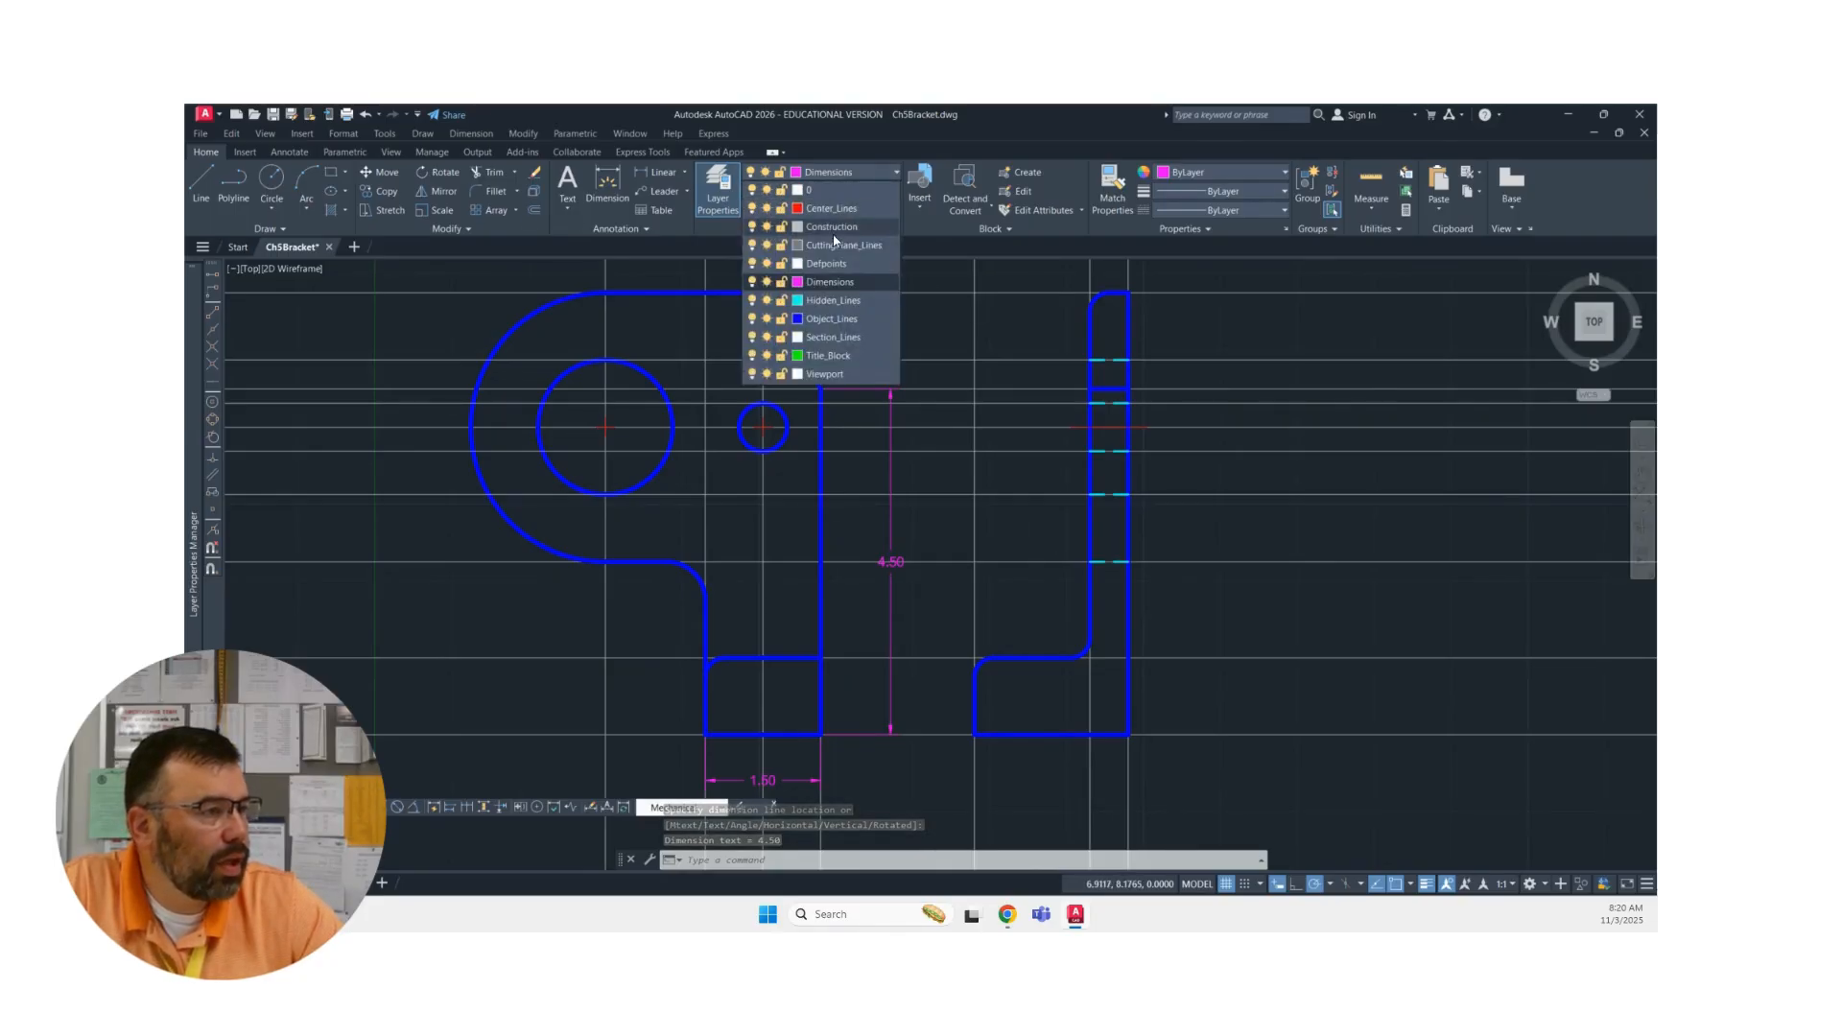
left_click(755, 228)
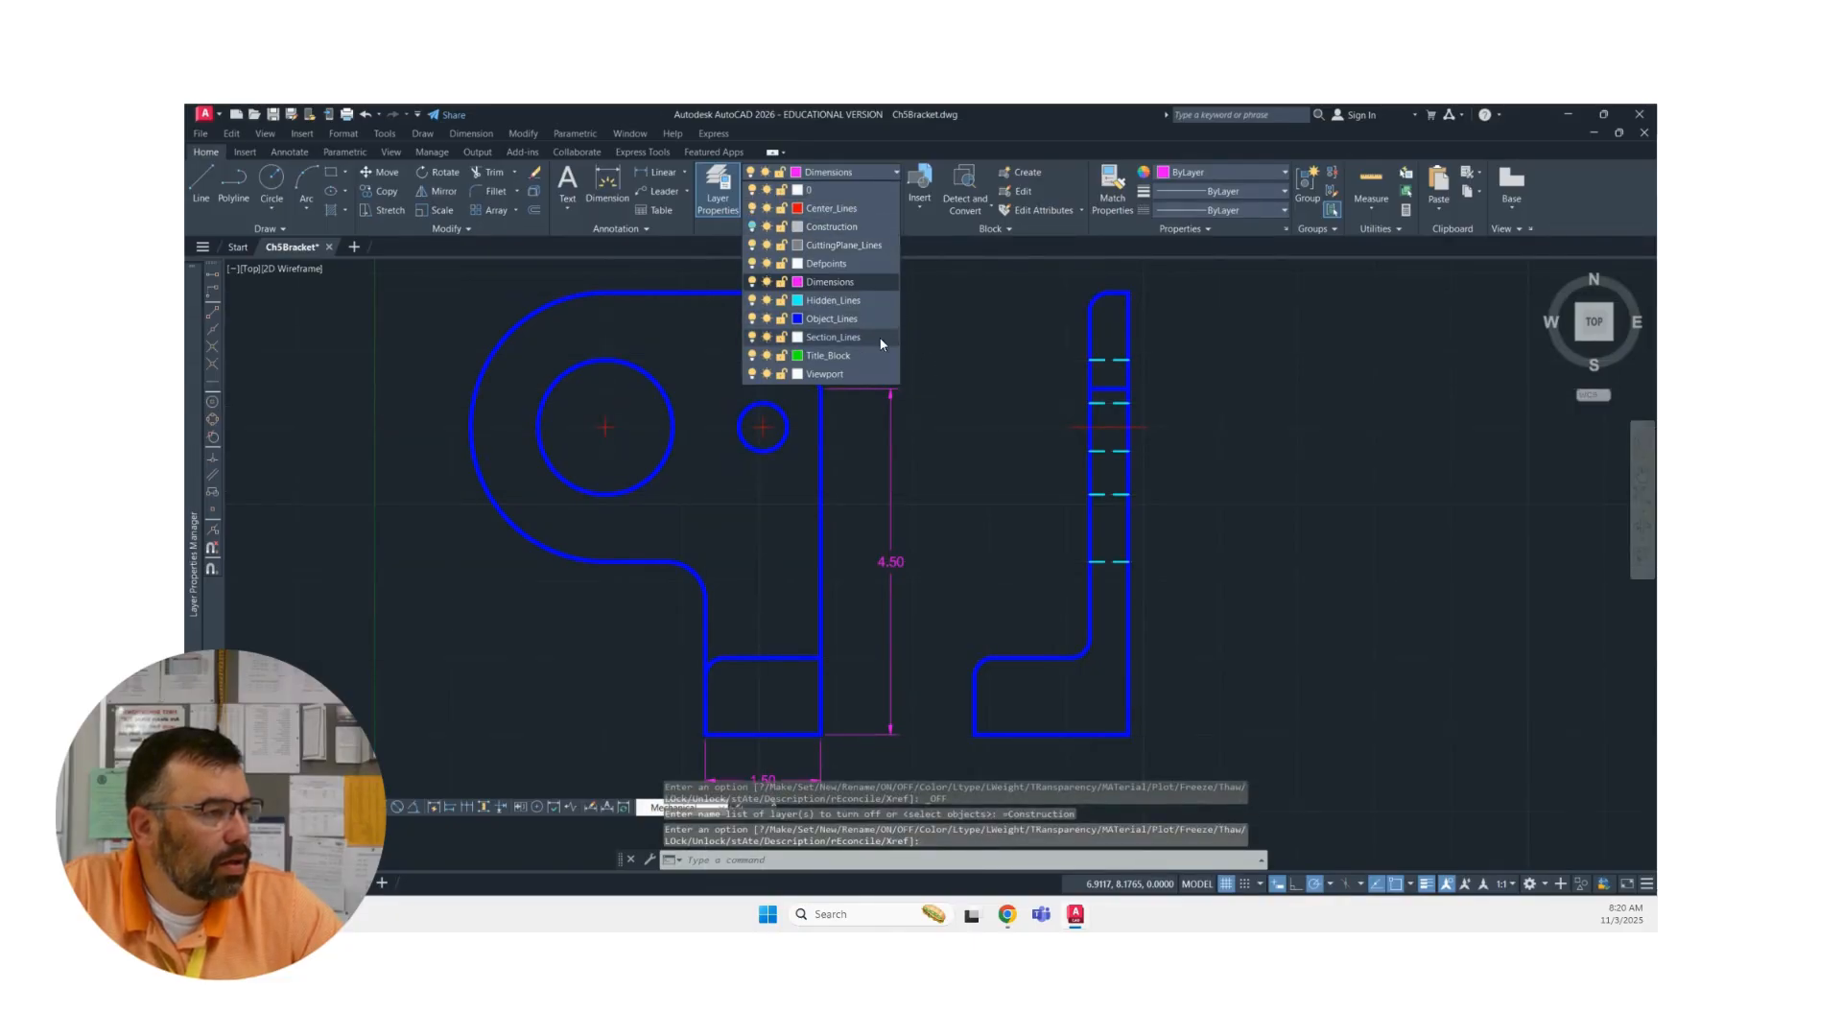
left_click(963, 296)
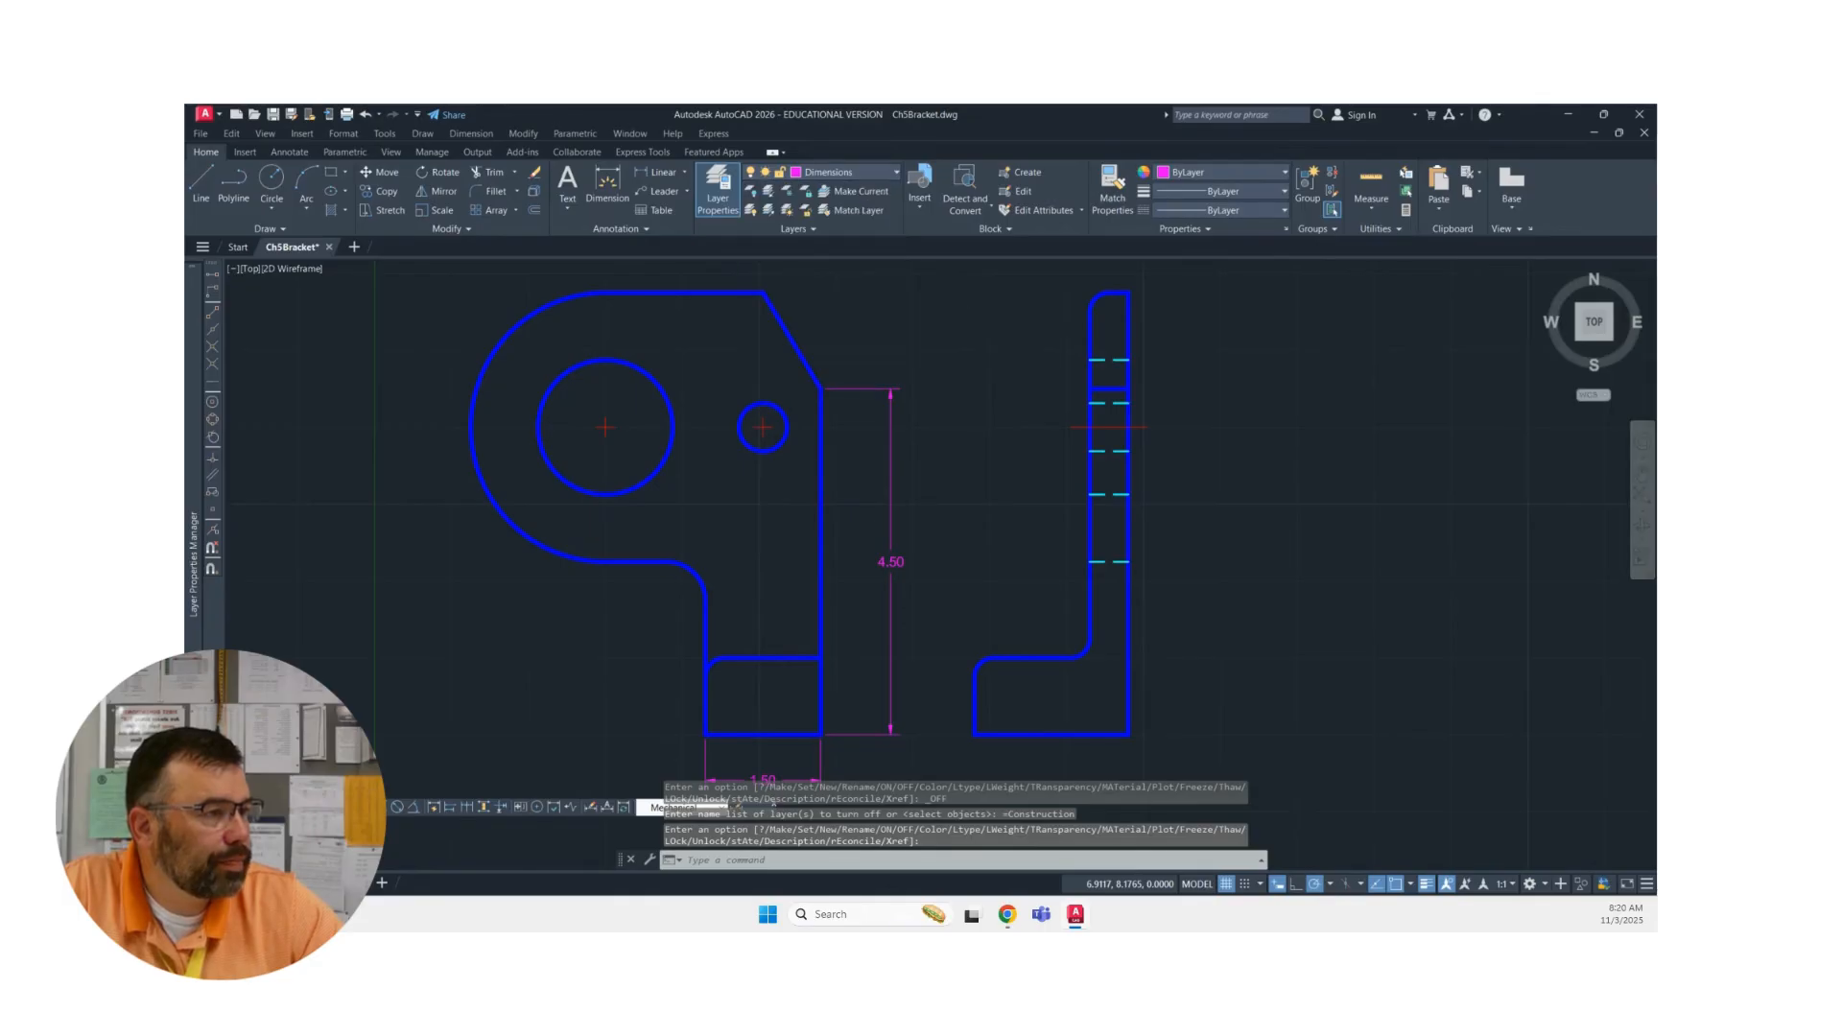
- Add a horizontal linear dimension from the large circle's center to the front view's right edge, placed above the view
scroll(900, 454, "down", 2)
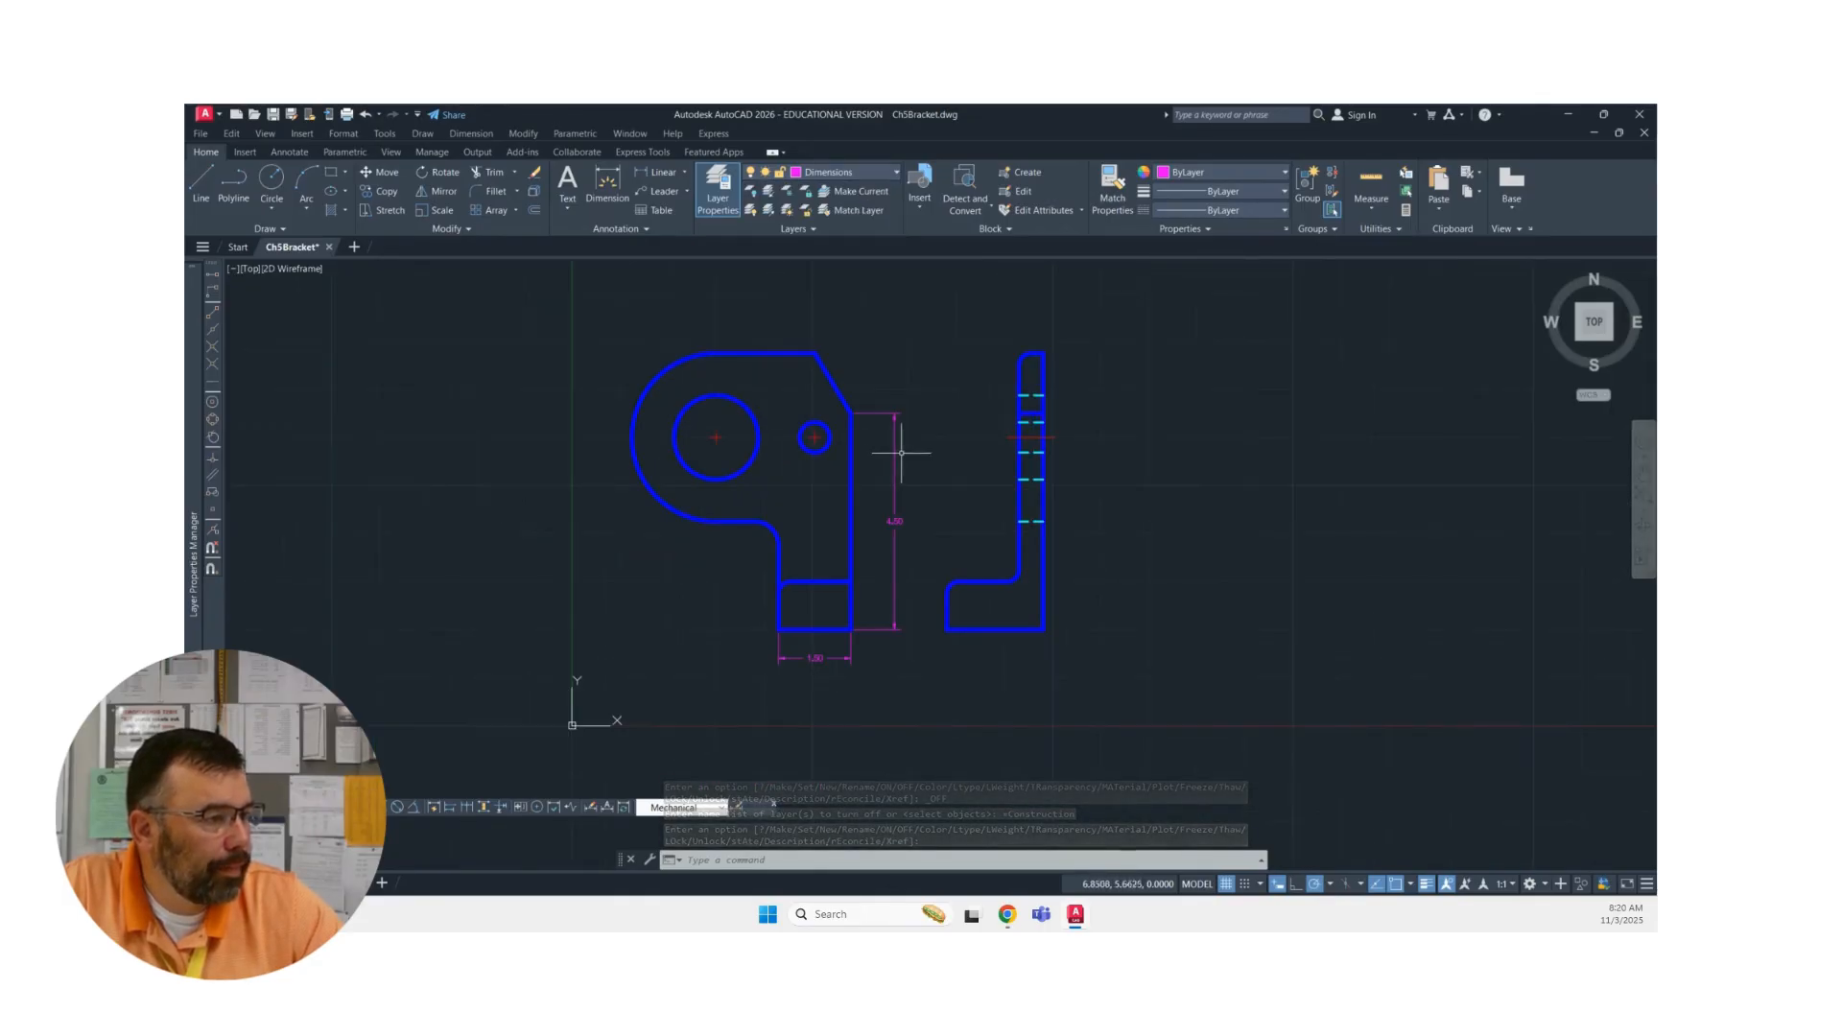
middle_click_drag(896, 452, 841, 438)
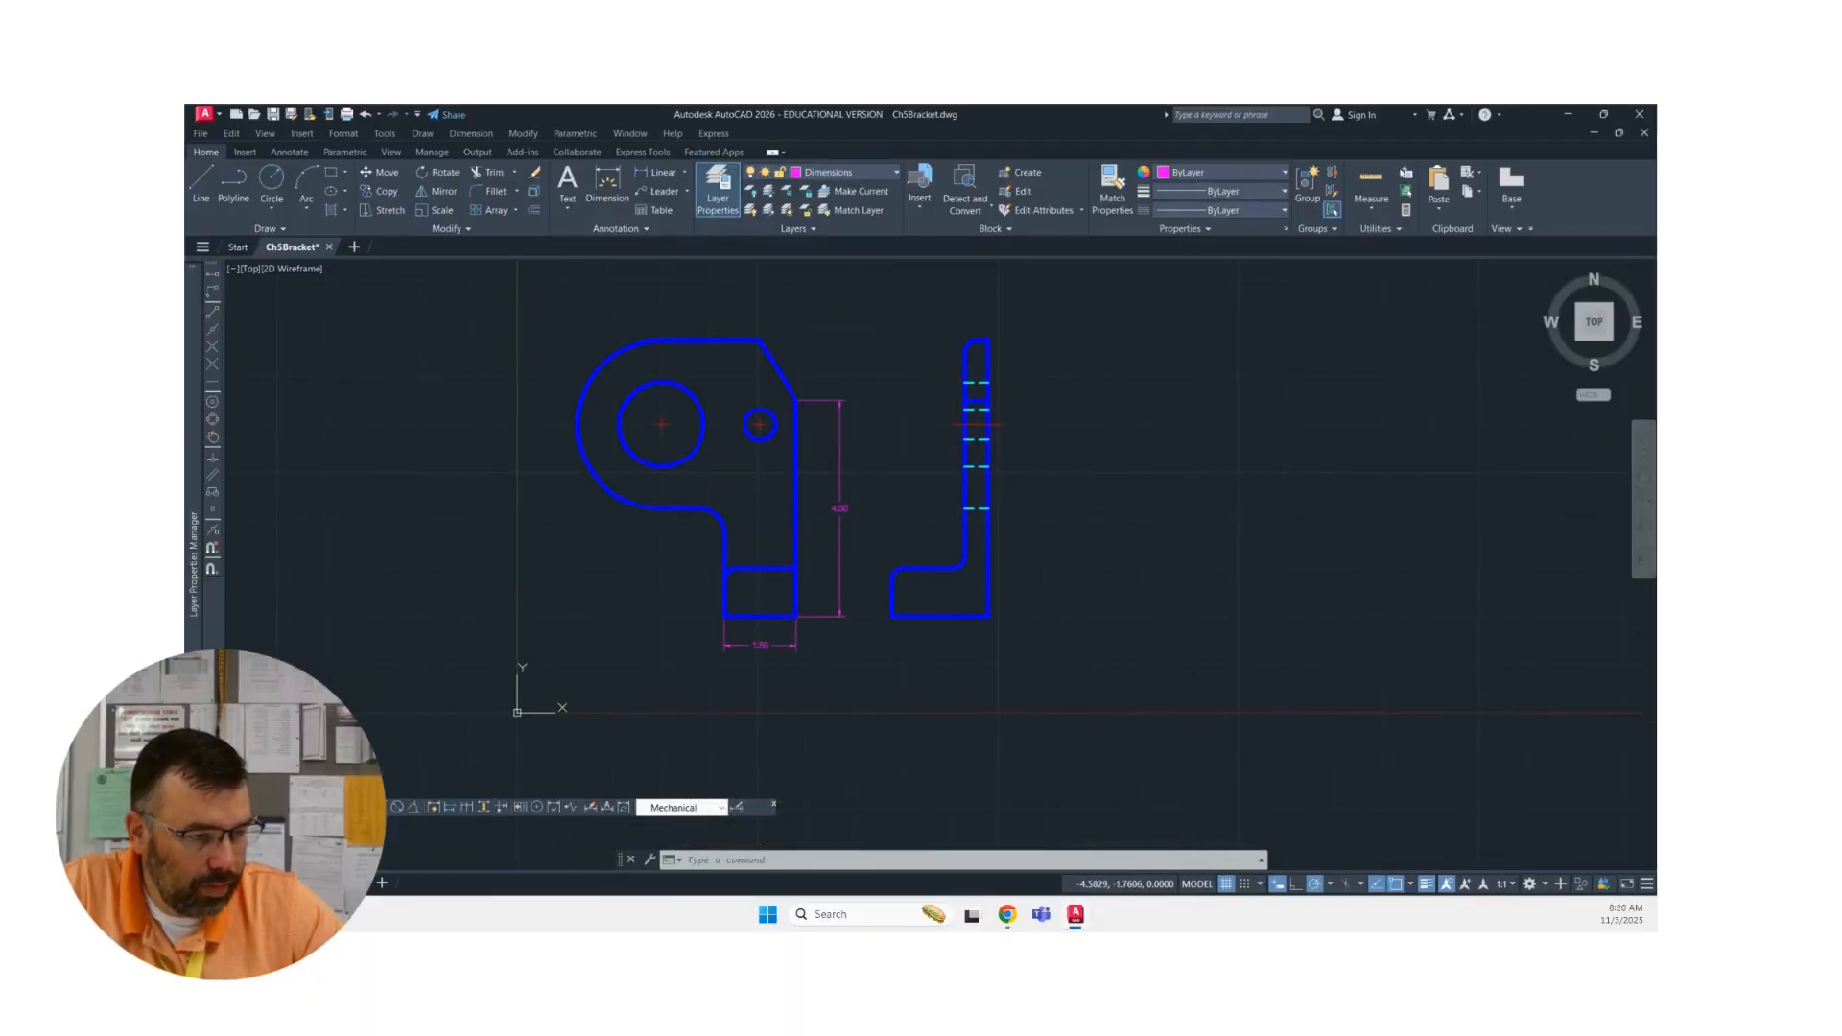
left_click(294, 807)
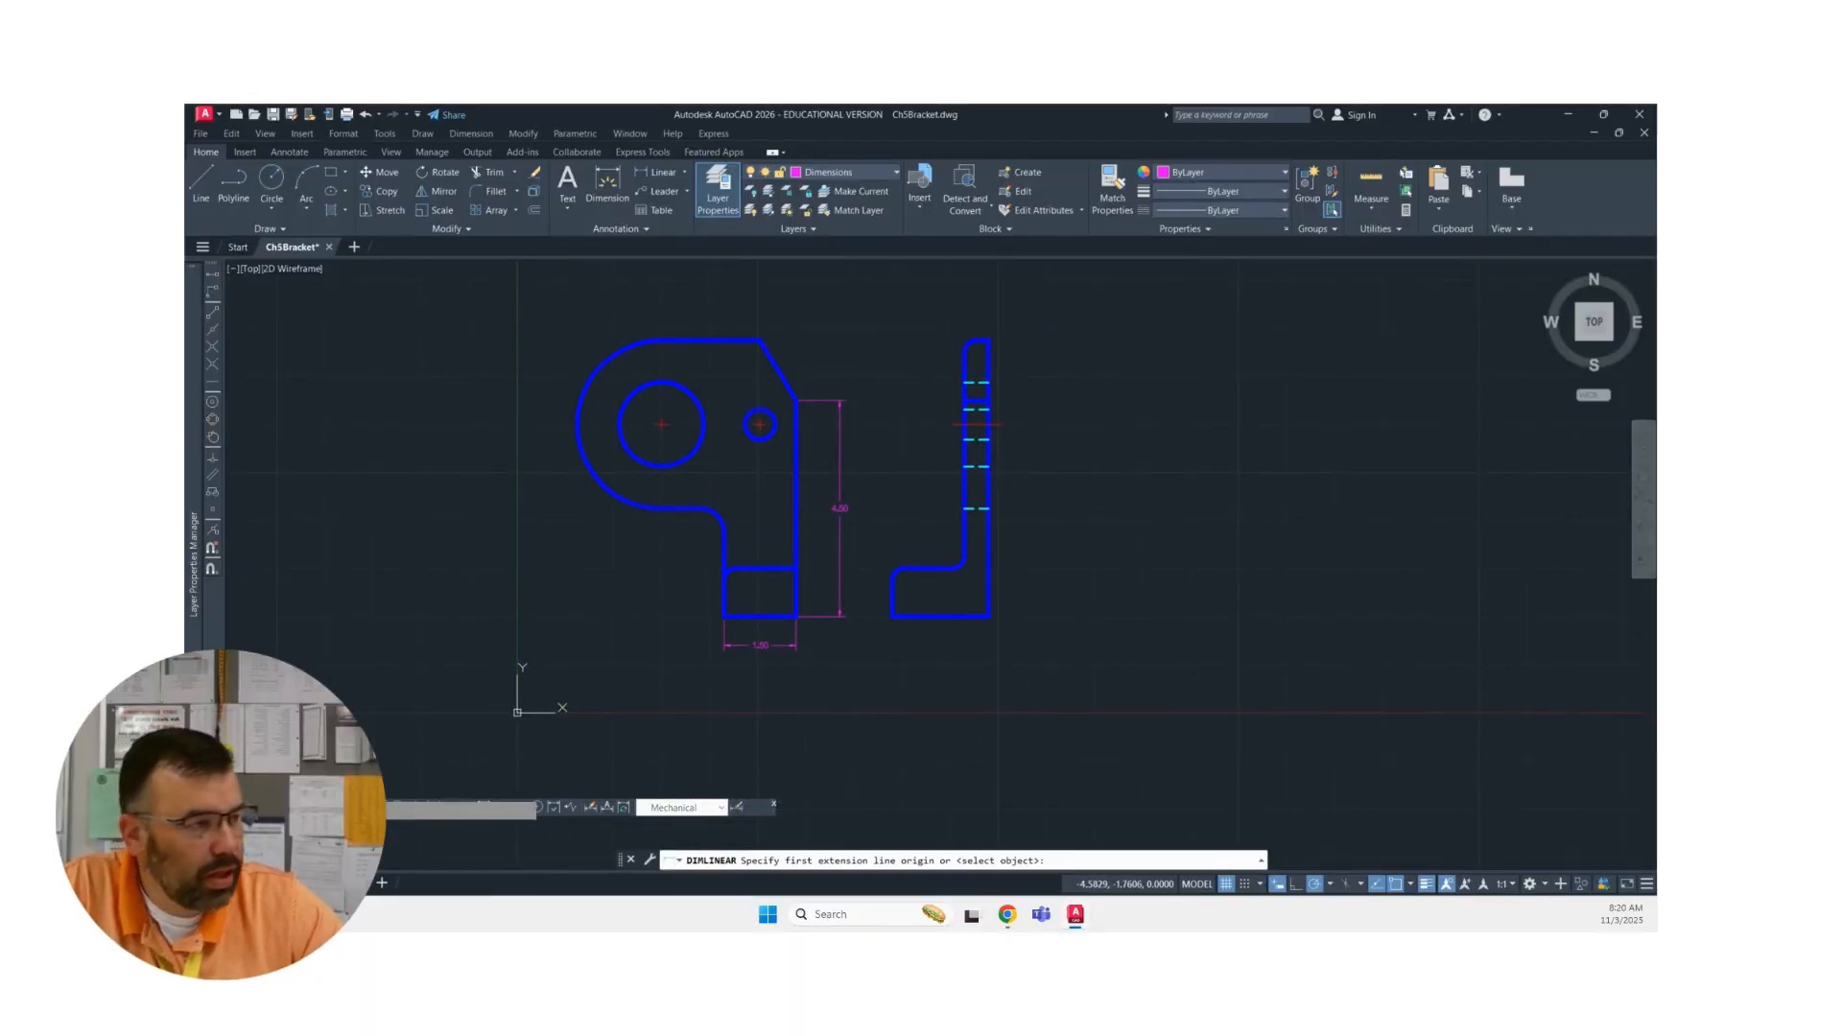
left_click(661, 423)
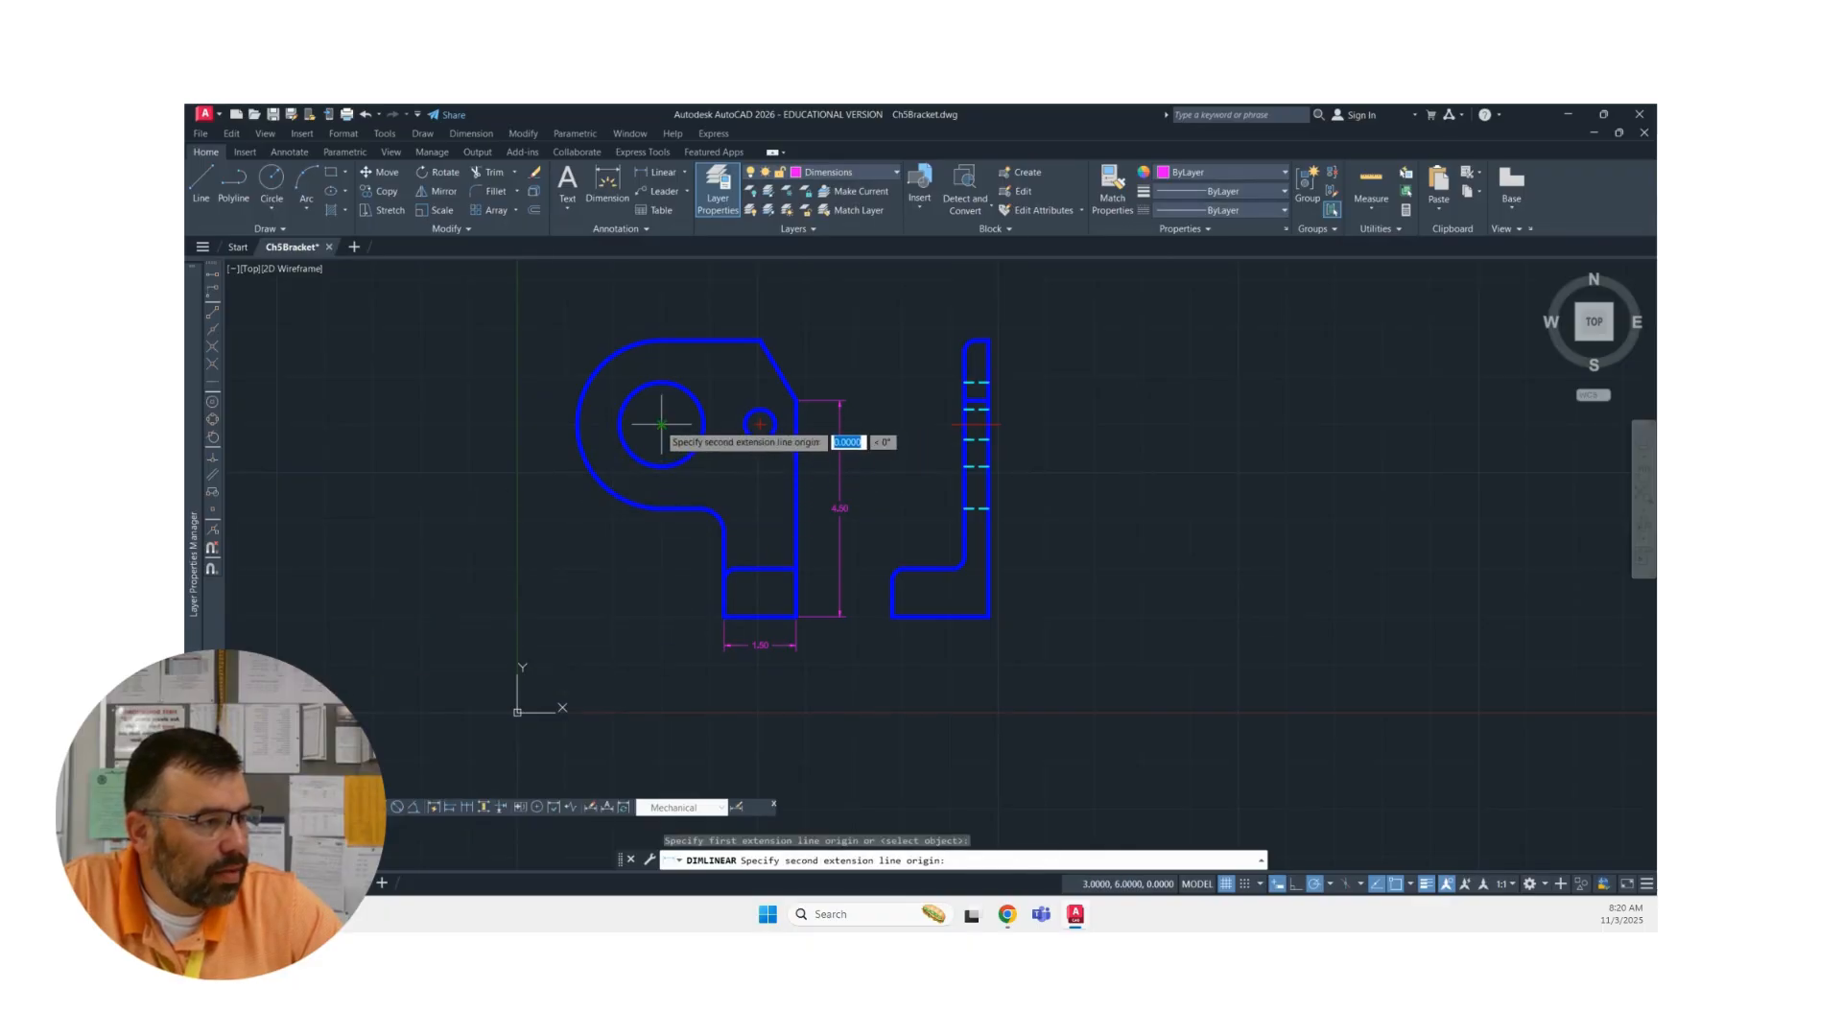
left_click(796, 398)
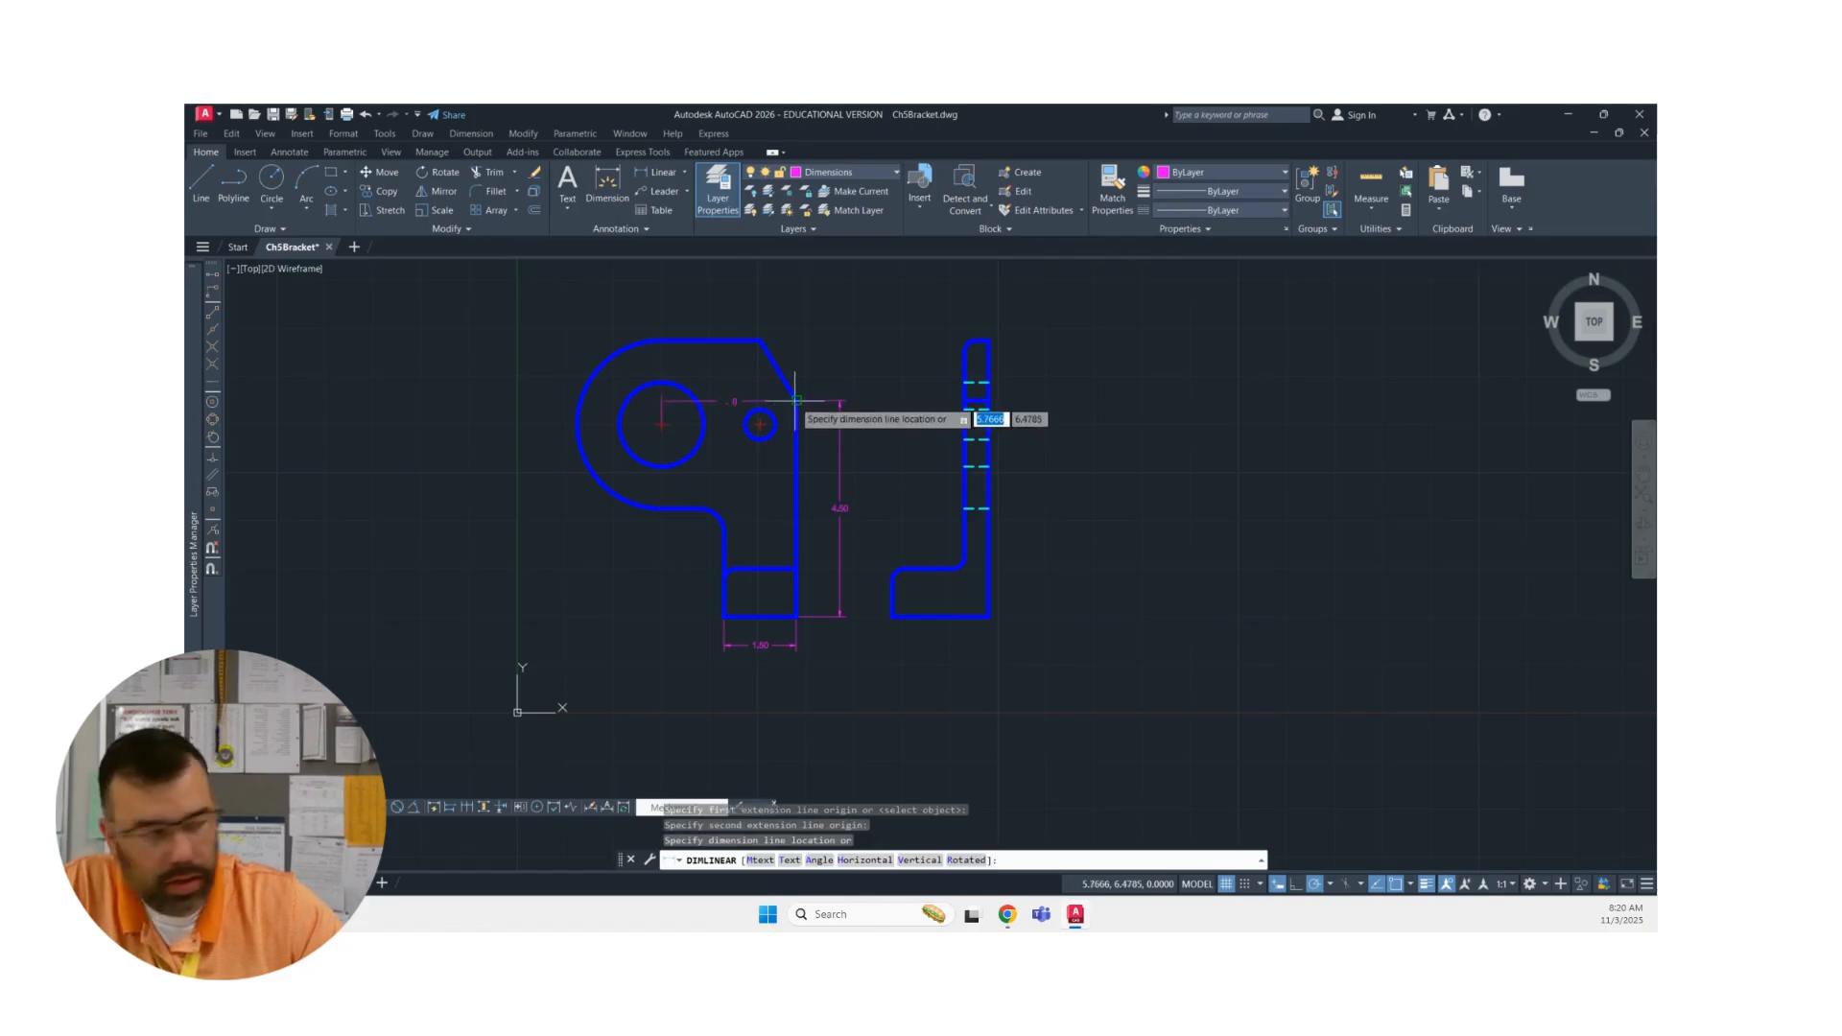
left_click(745, 306)
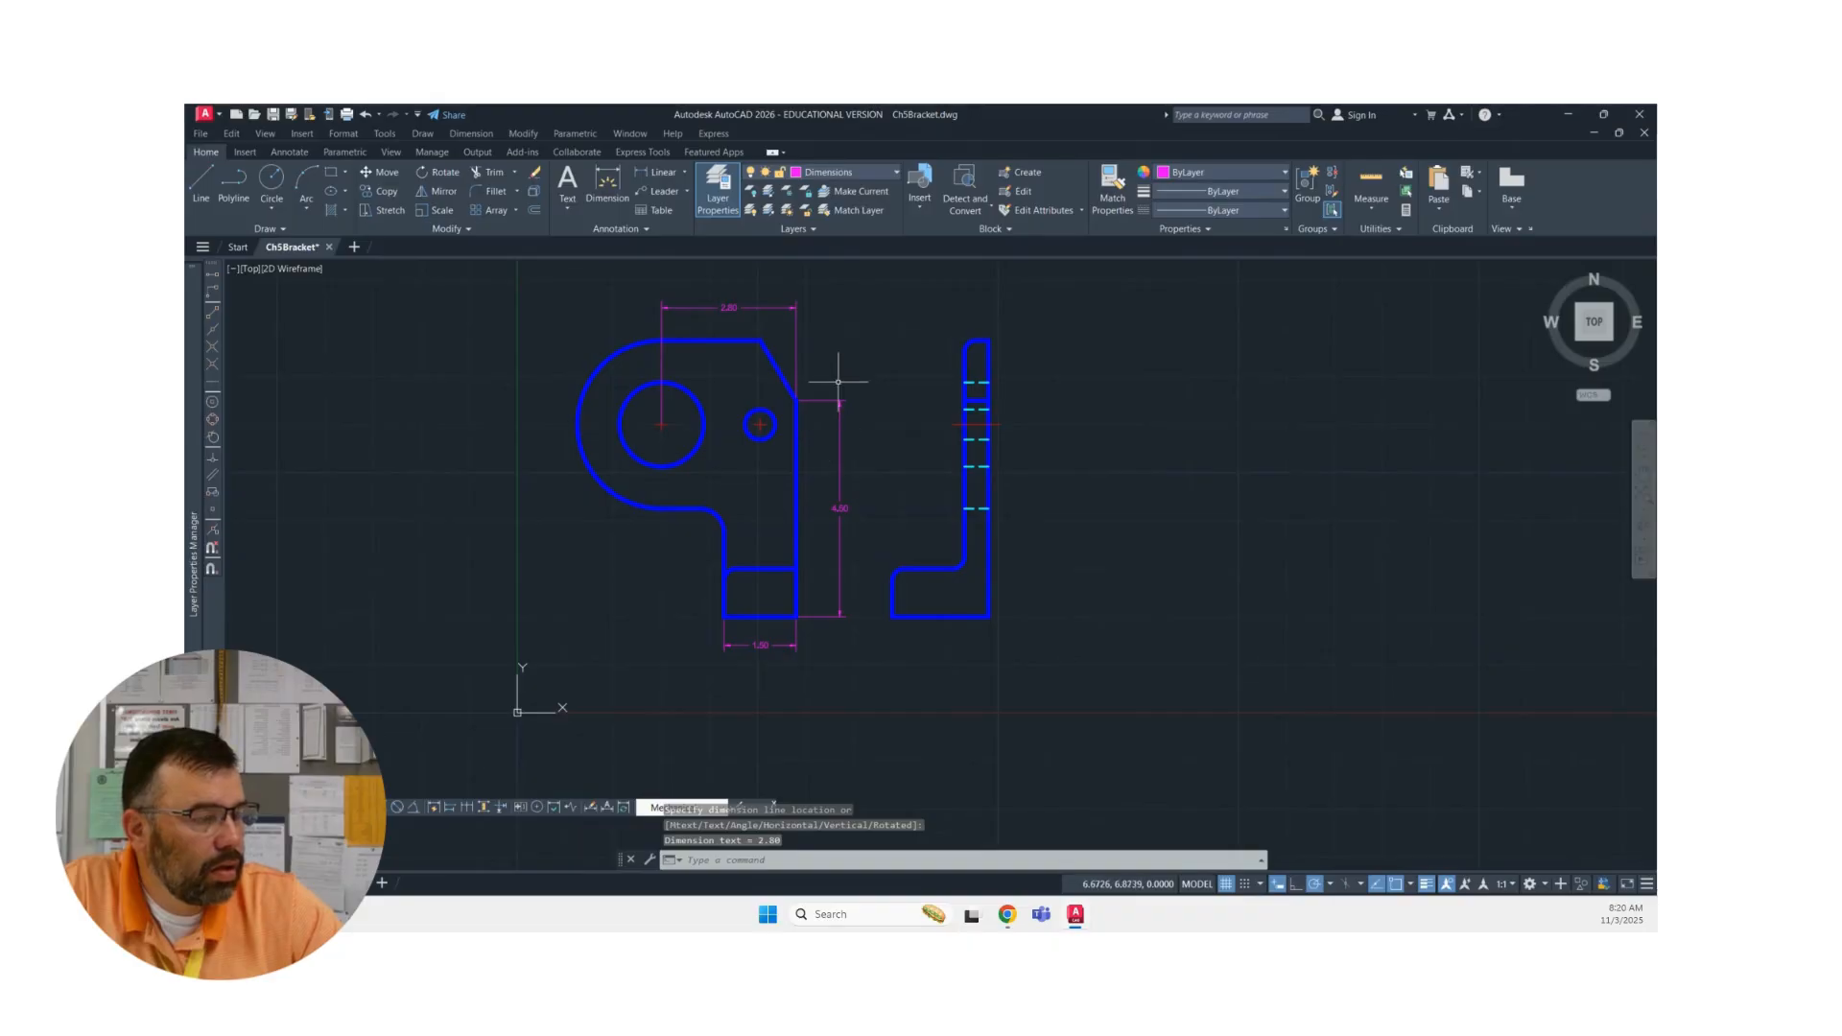
- Add a vertical linear dimension for the height of the side view's foot, placed just outside its free end
right_click(861, 340)
left_click(902, 347)
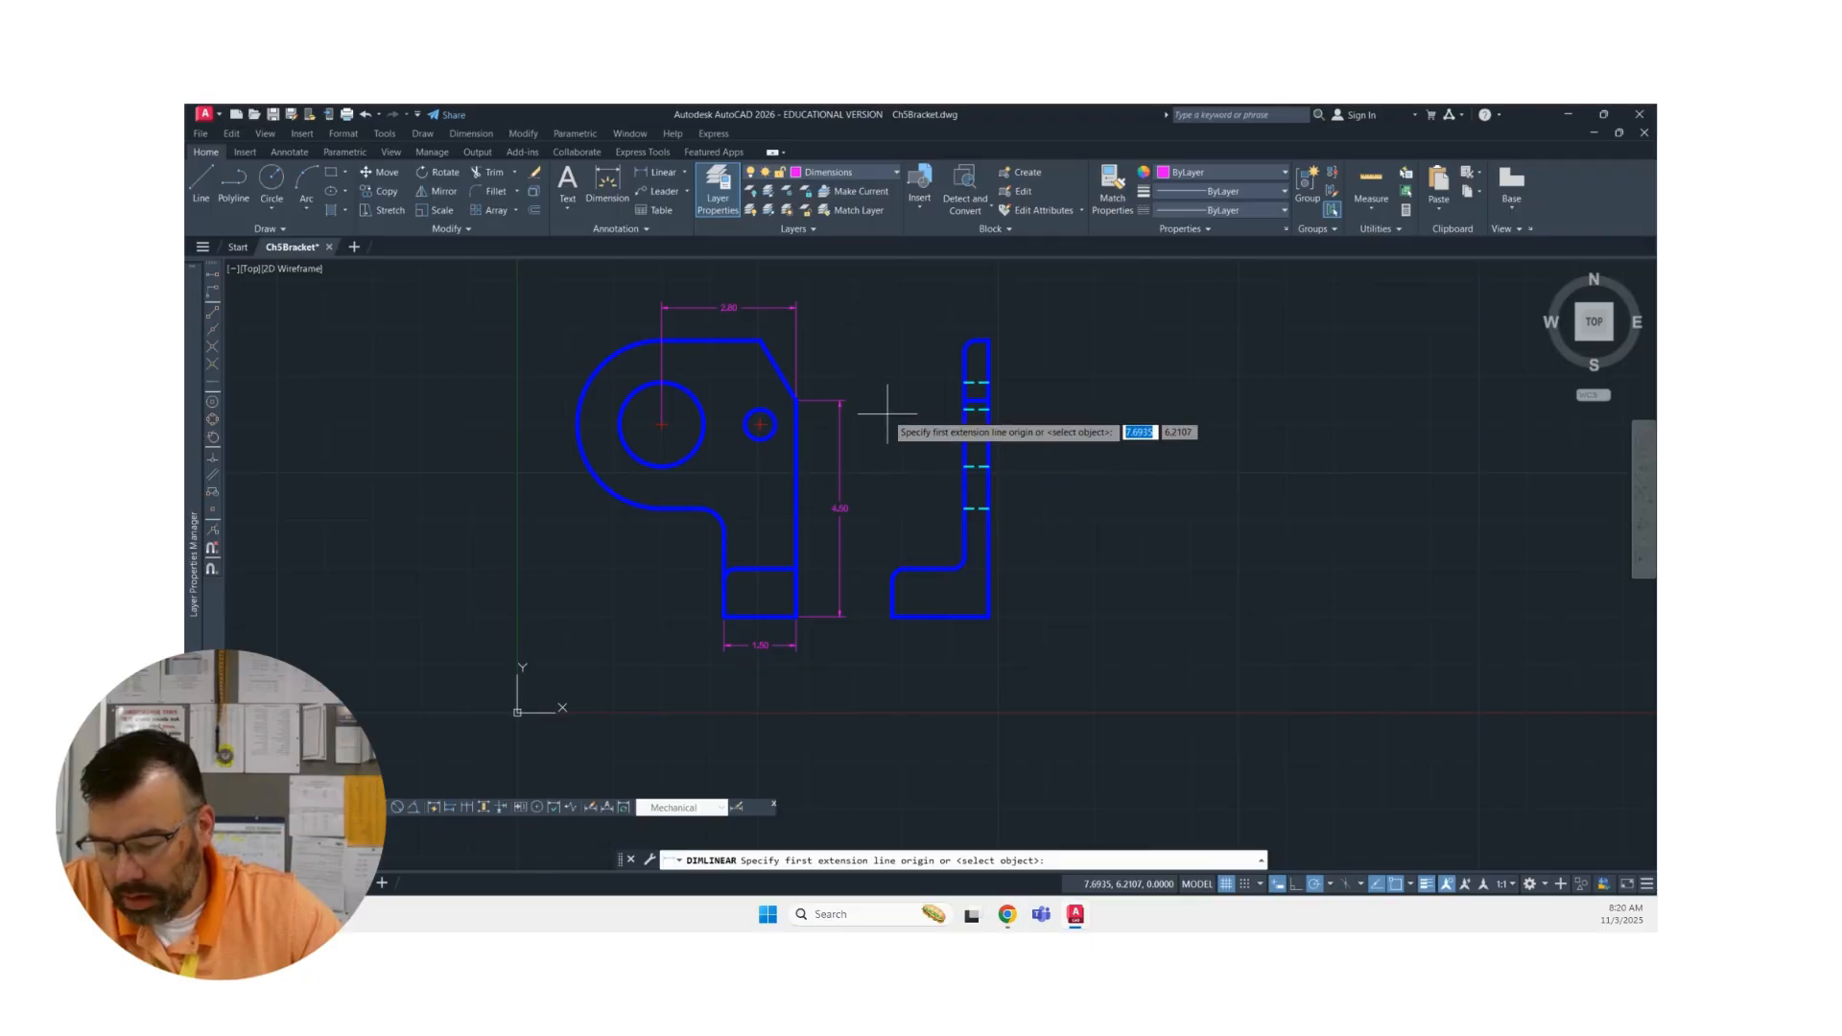
left_click(893, 569)
left_click(892, 617)
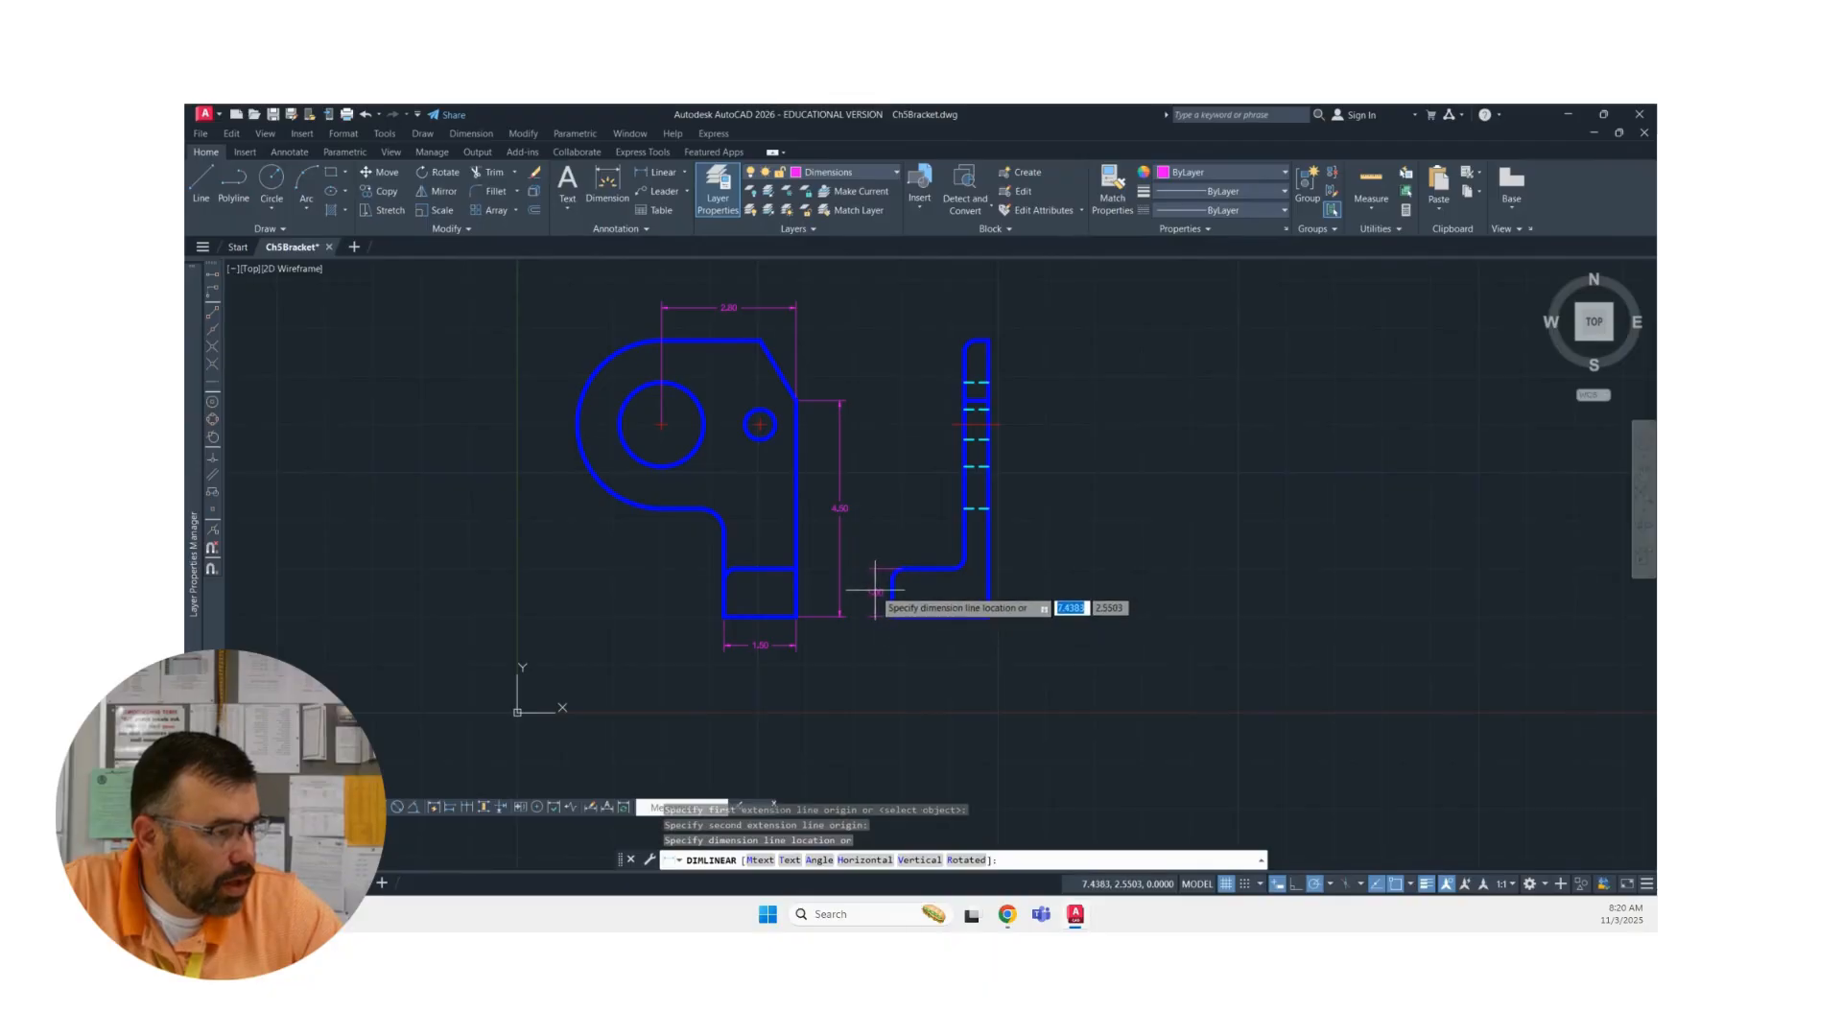
left_click(870, 612)
- Add a horizontal linear dimension for the full width of the side view's base, placed about 0.6 units below it
right_click(922, 475)
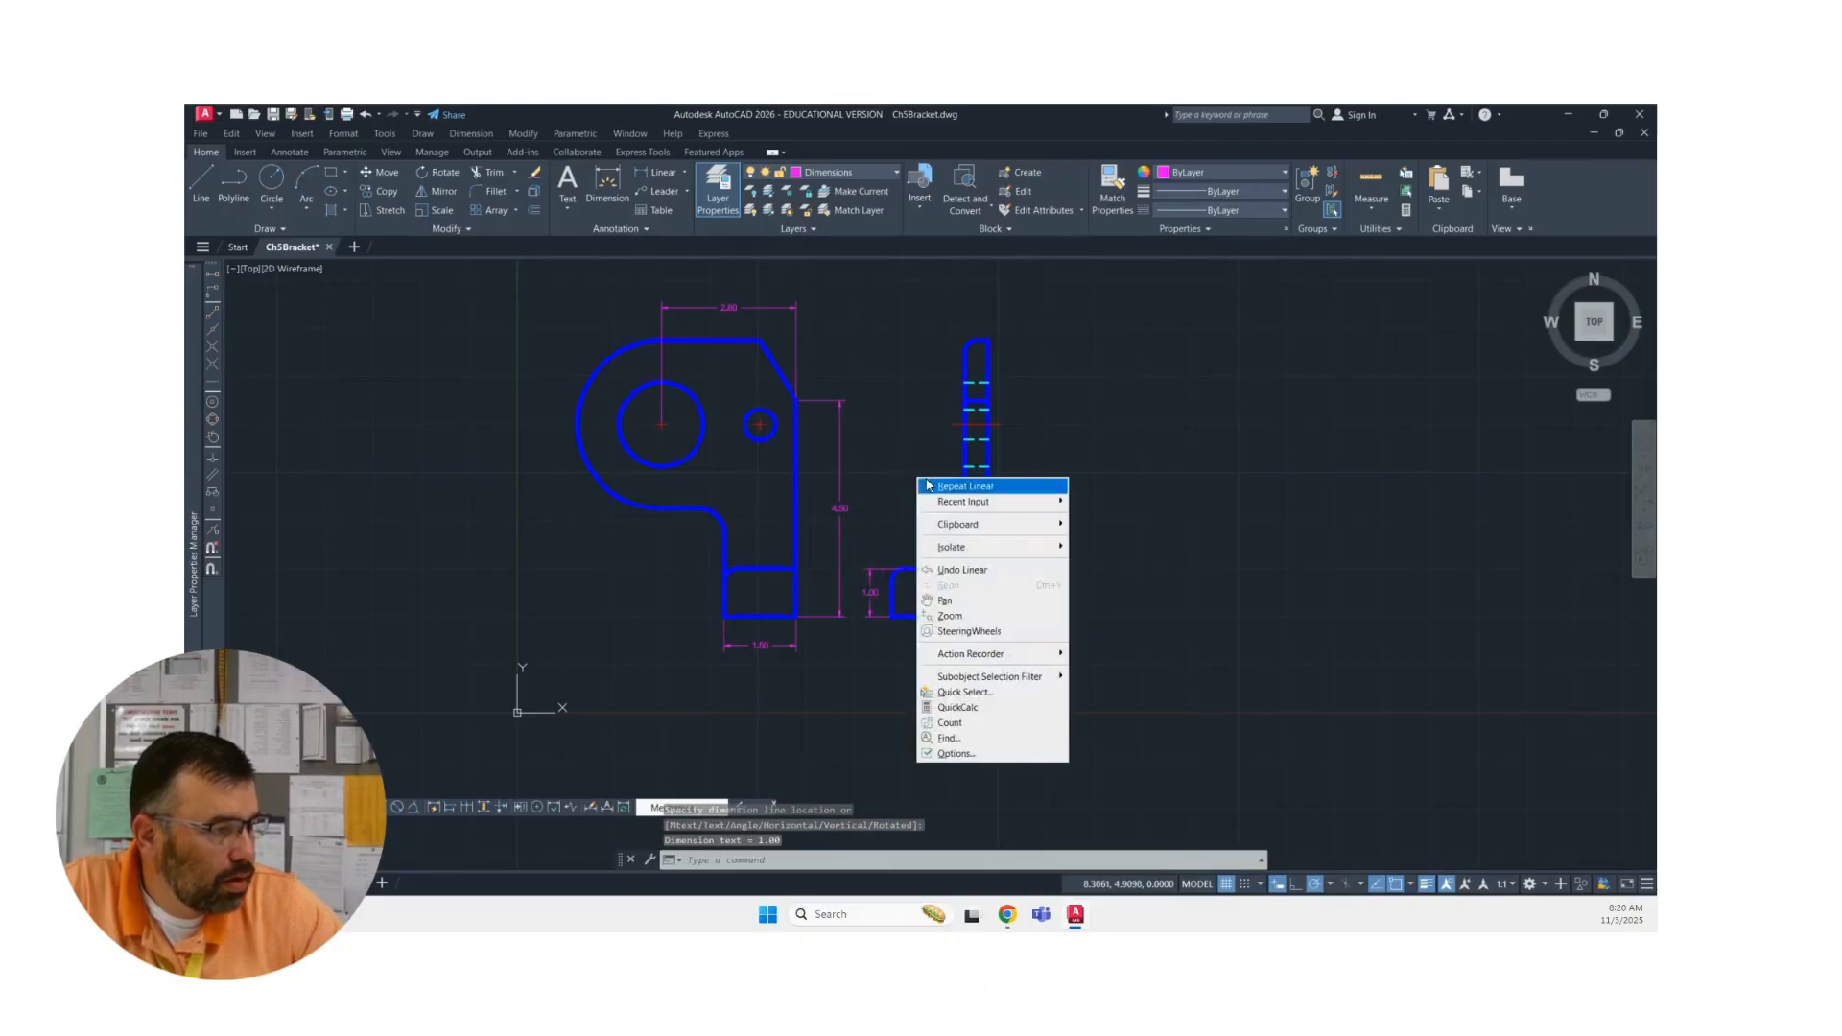
left_click(931, 487)
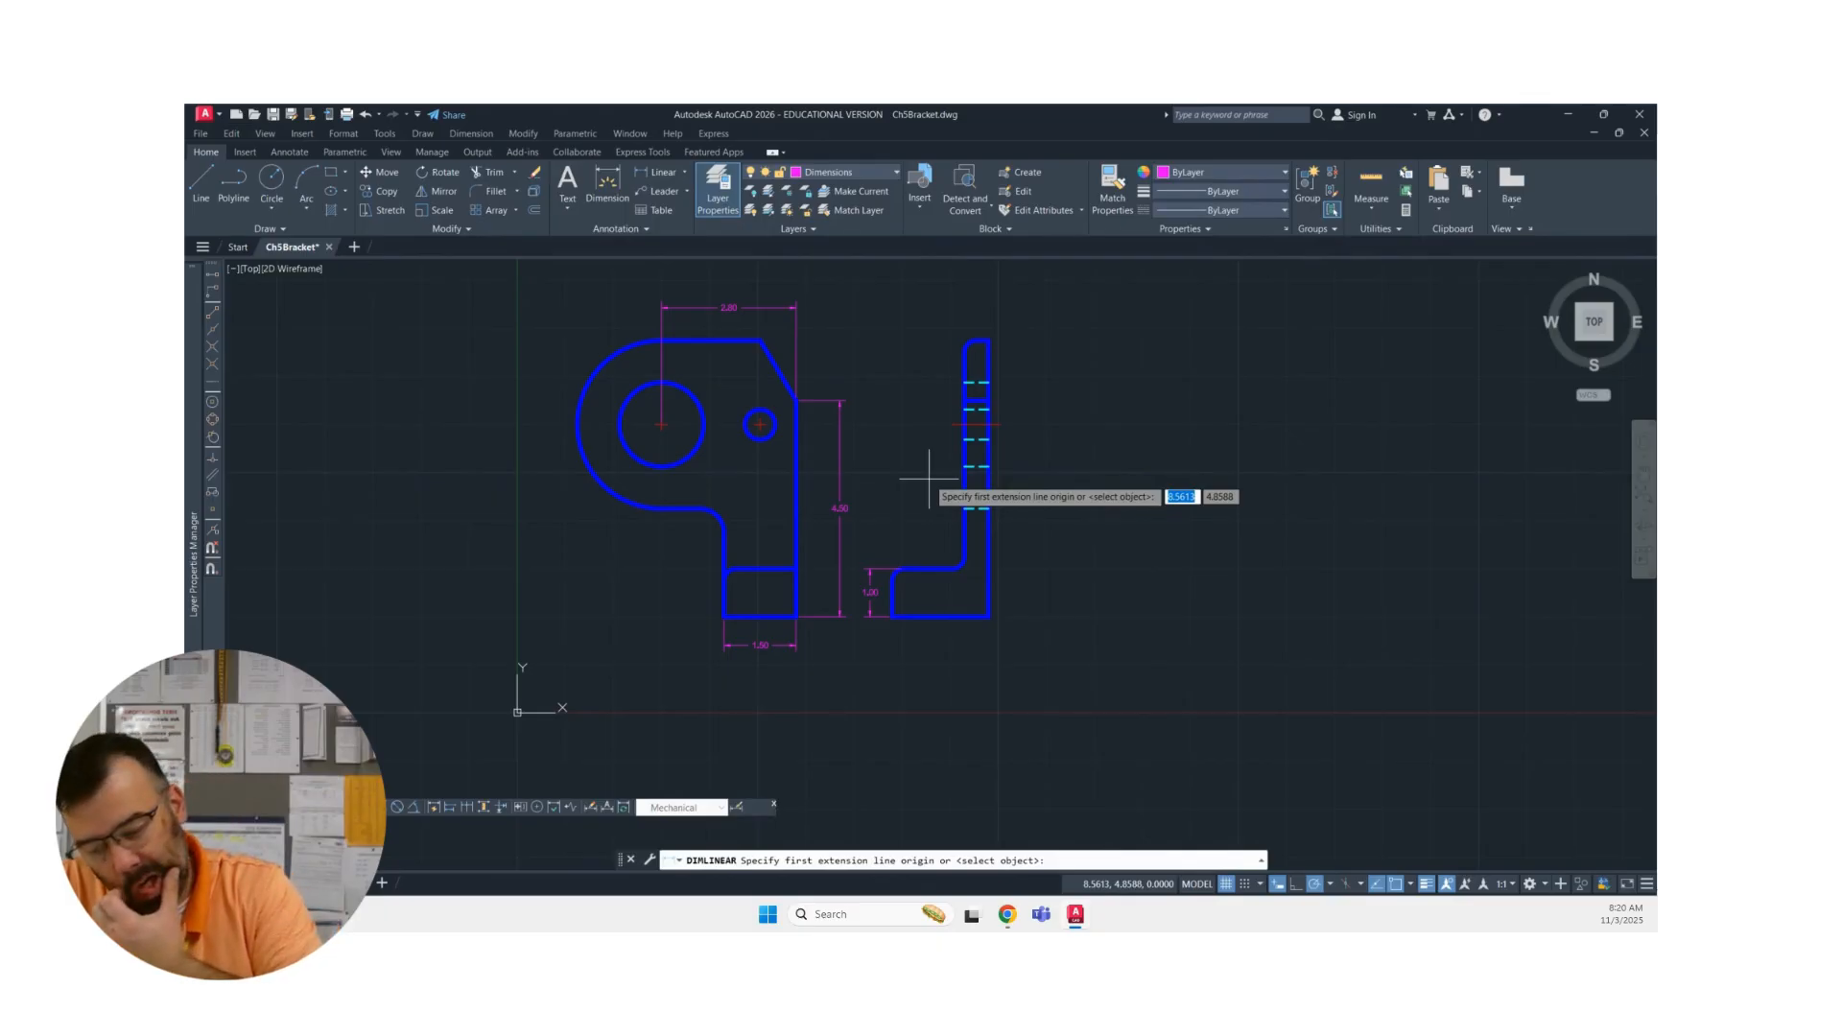
left_click(892, 615)
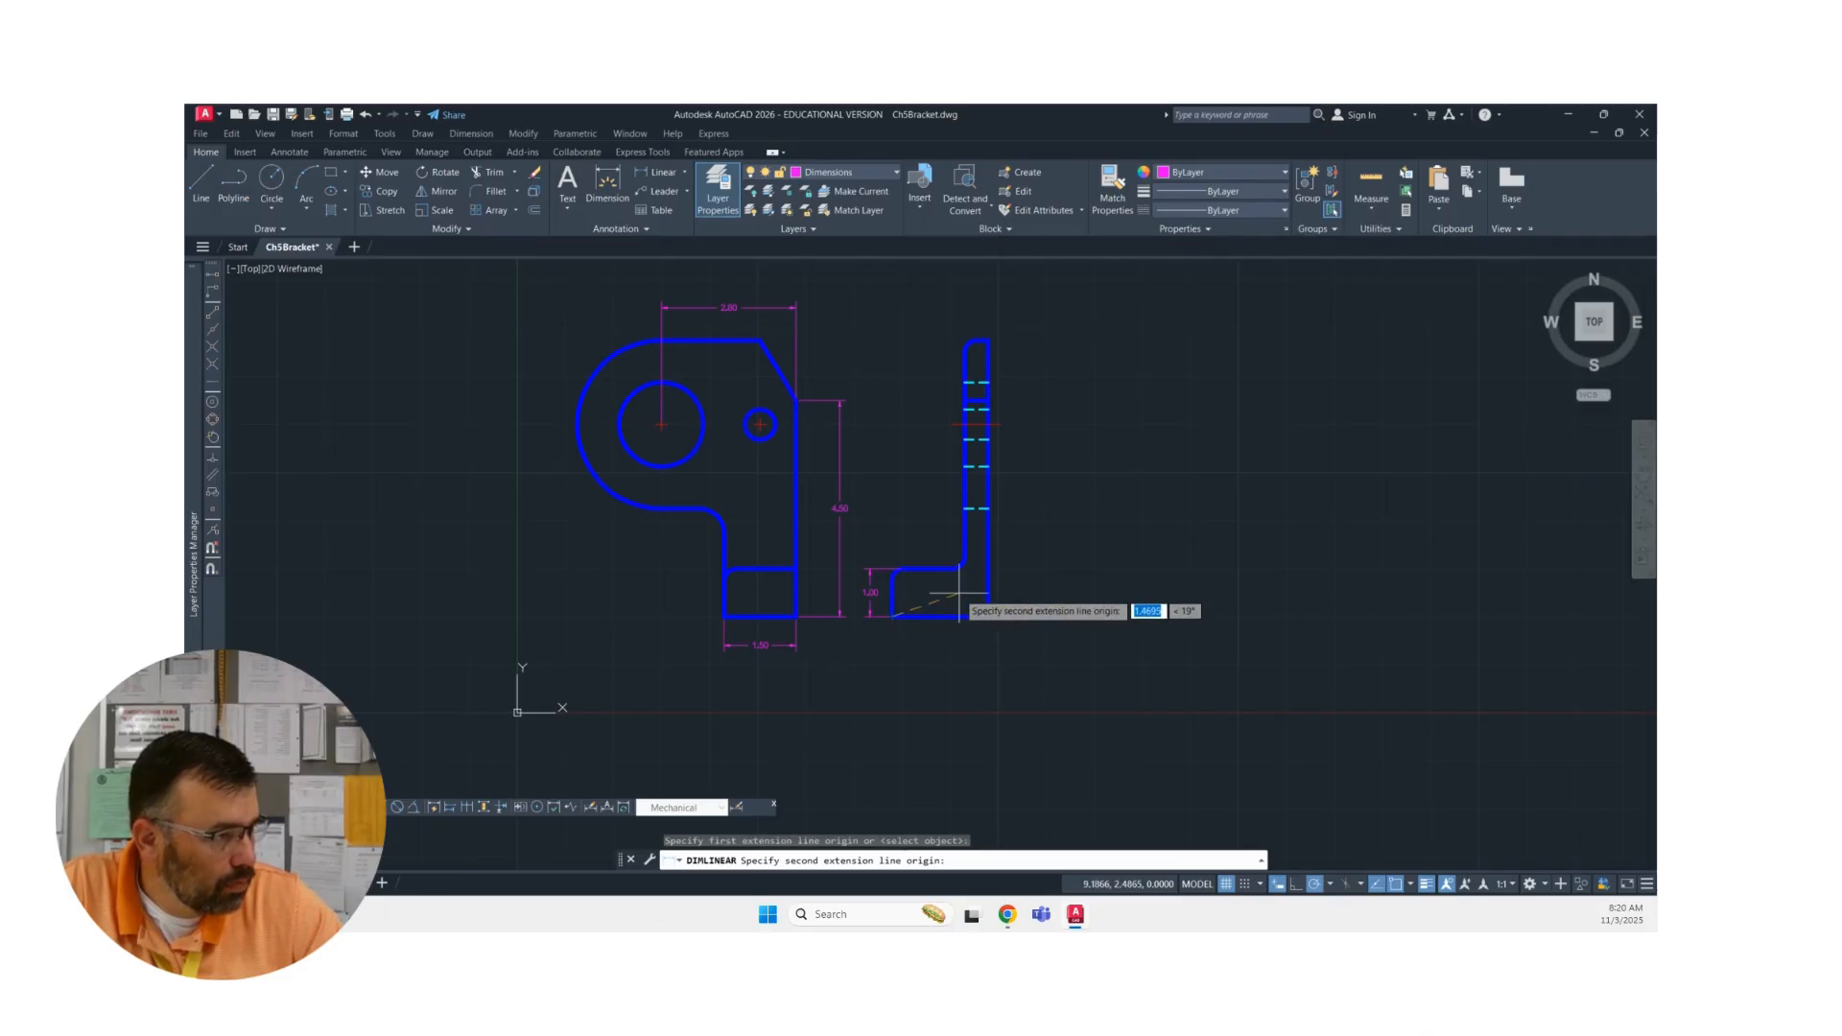
left_click(988, 615)
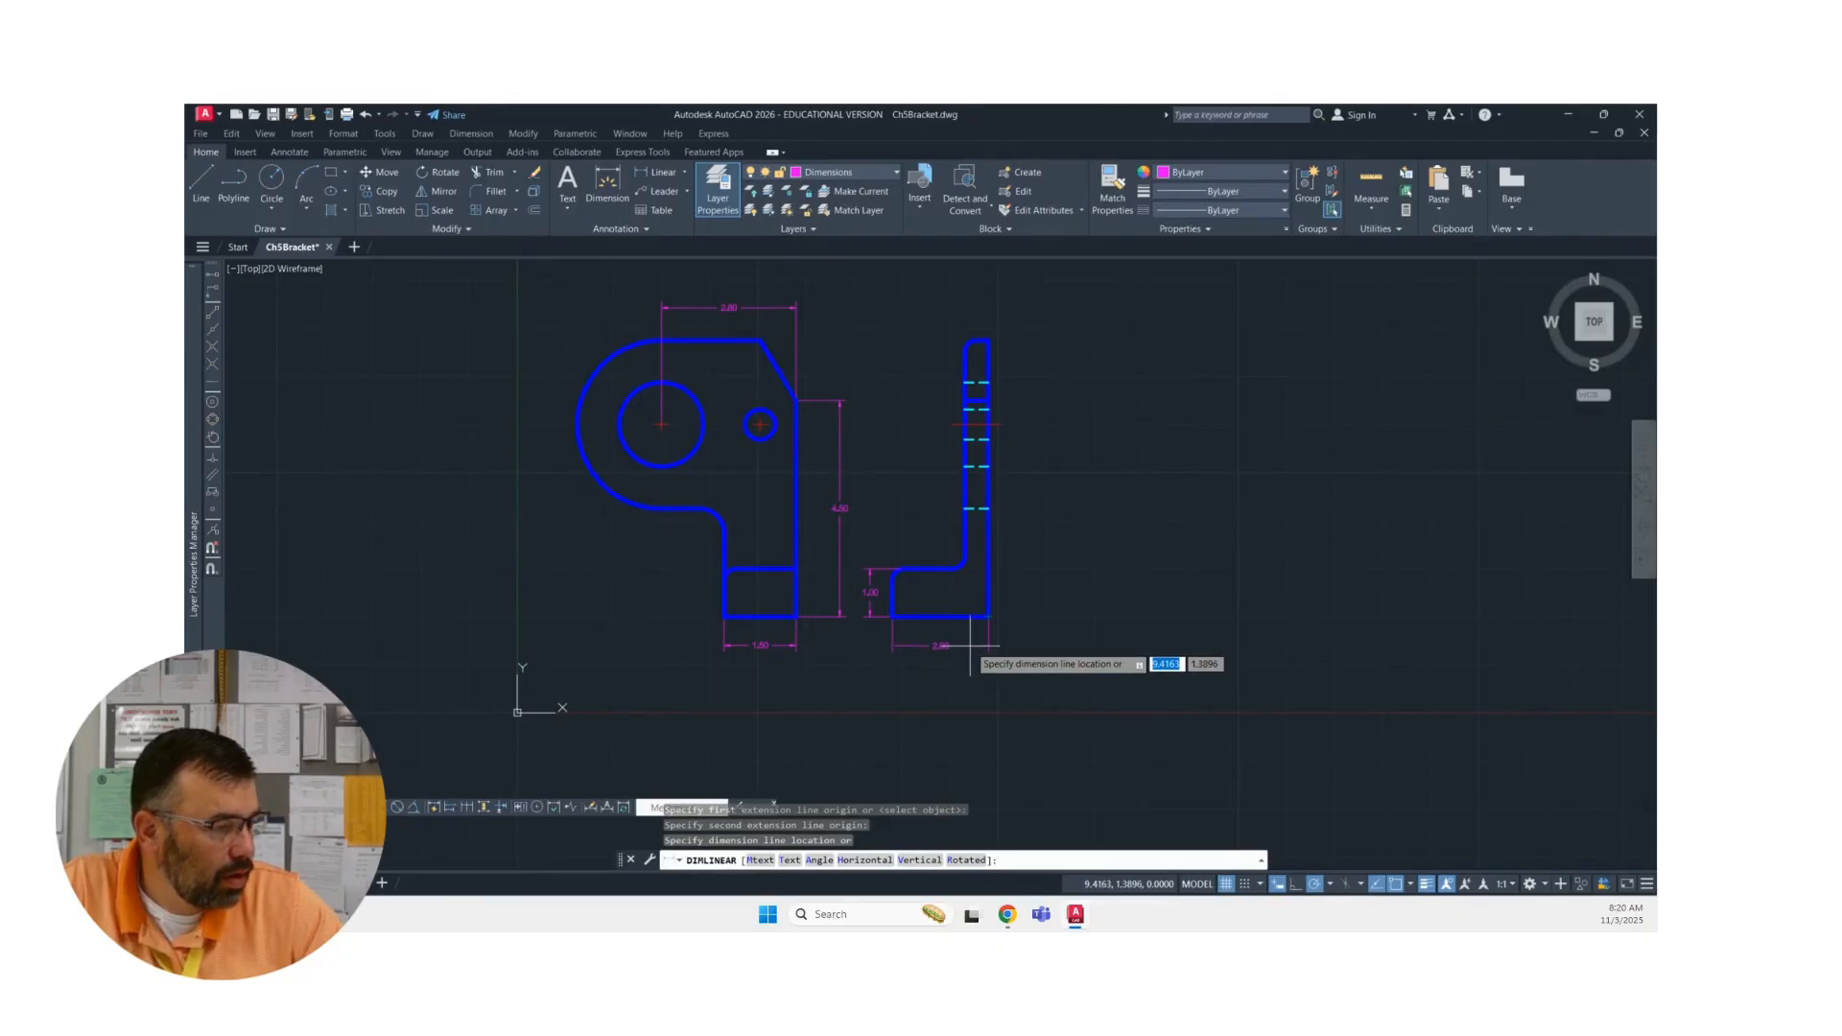
left_click(970, 645)
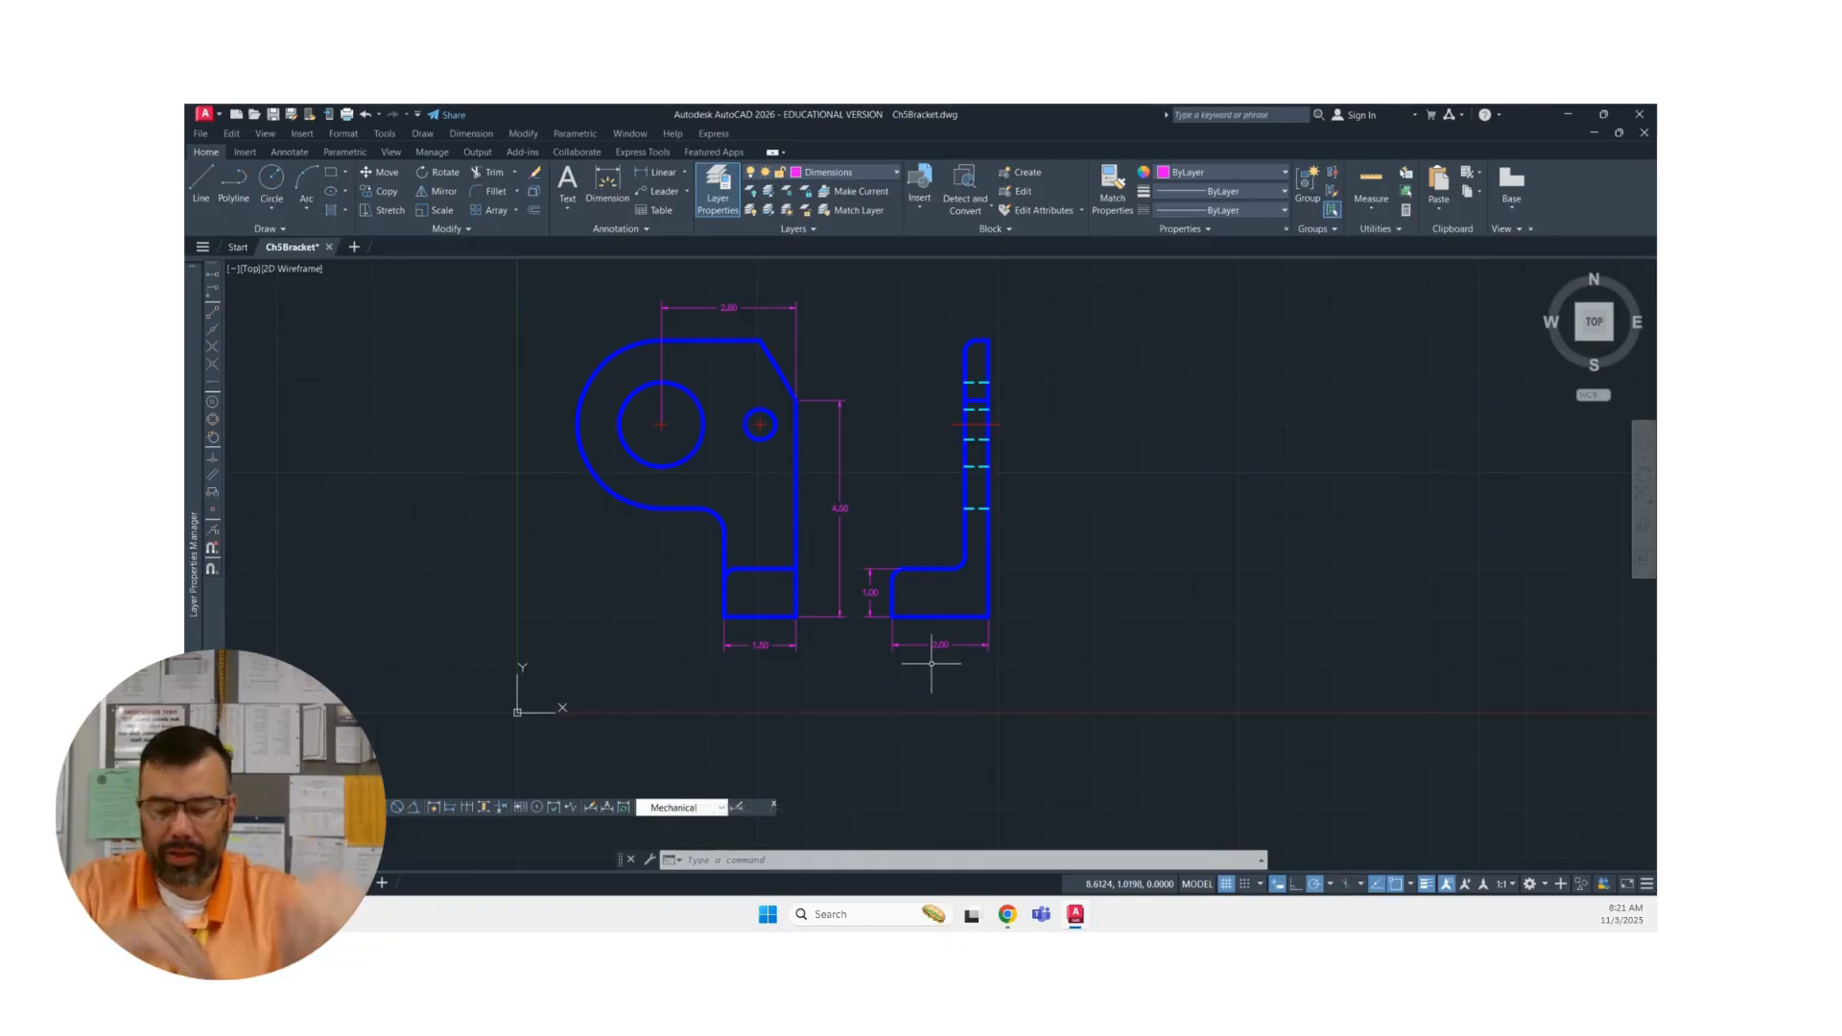
- Add a vertical linear dimension for the side view's overall height, placed beside its long straight back edge
right_click(1090, 413)
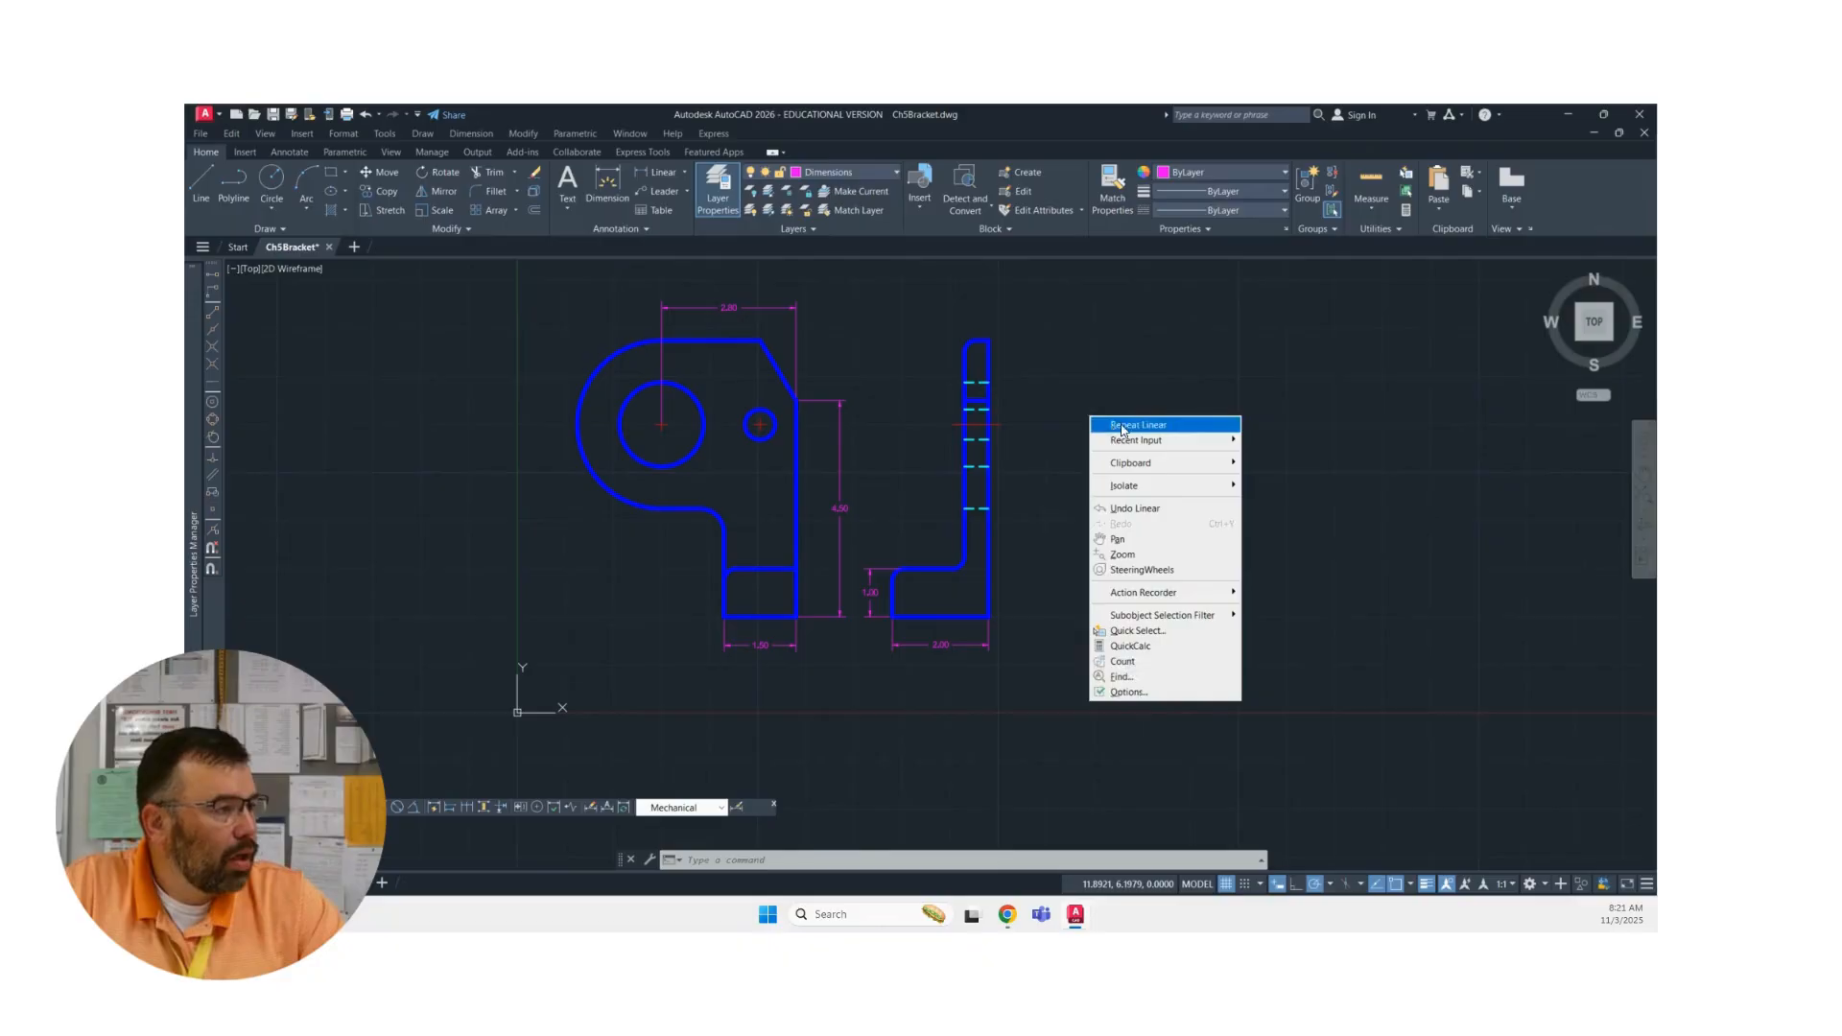
left_click(1099, 422)
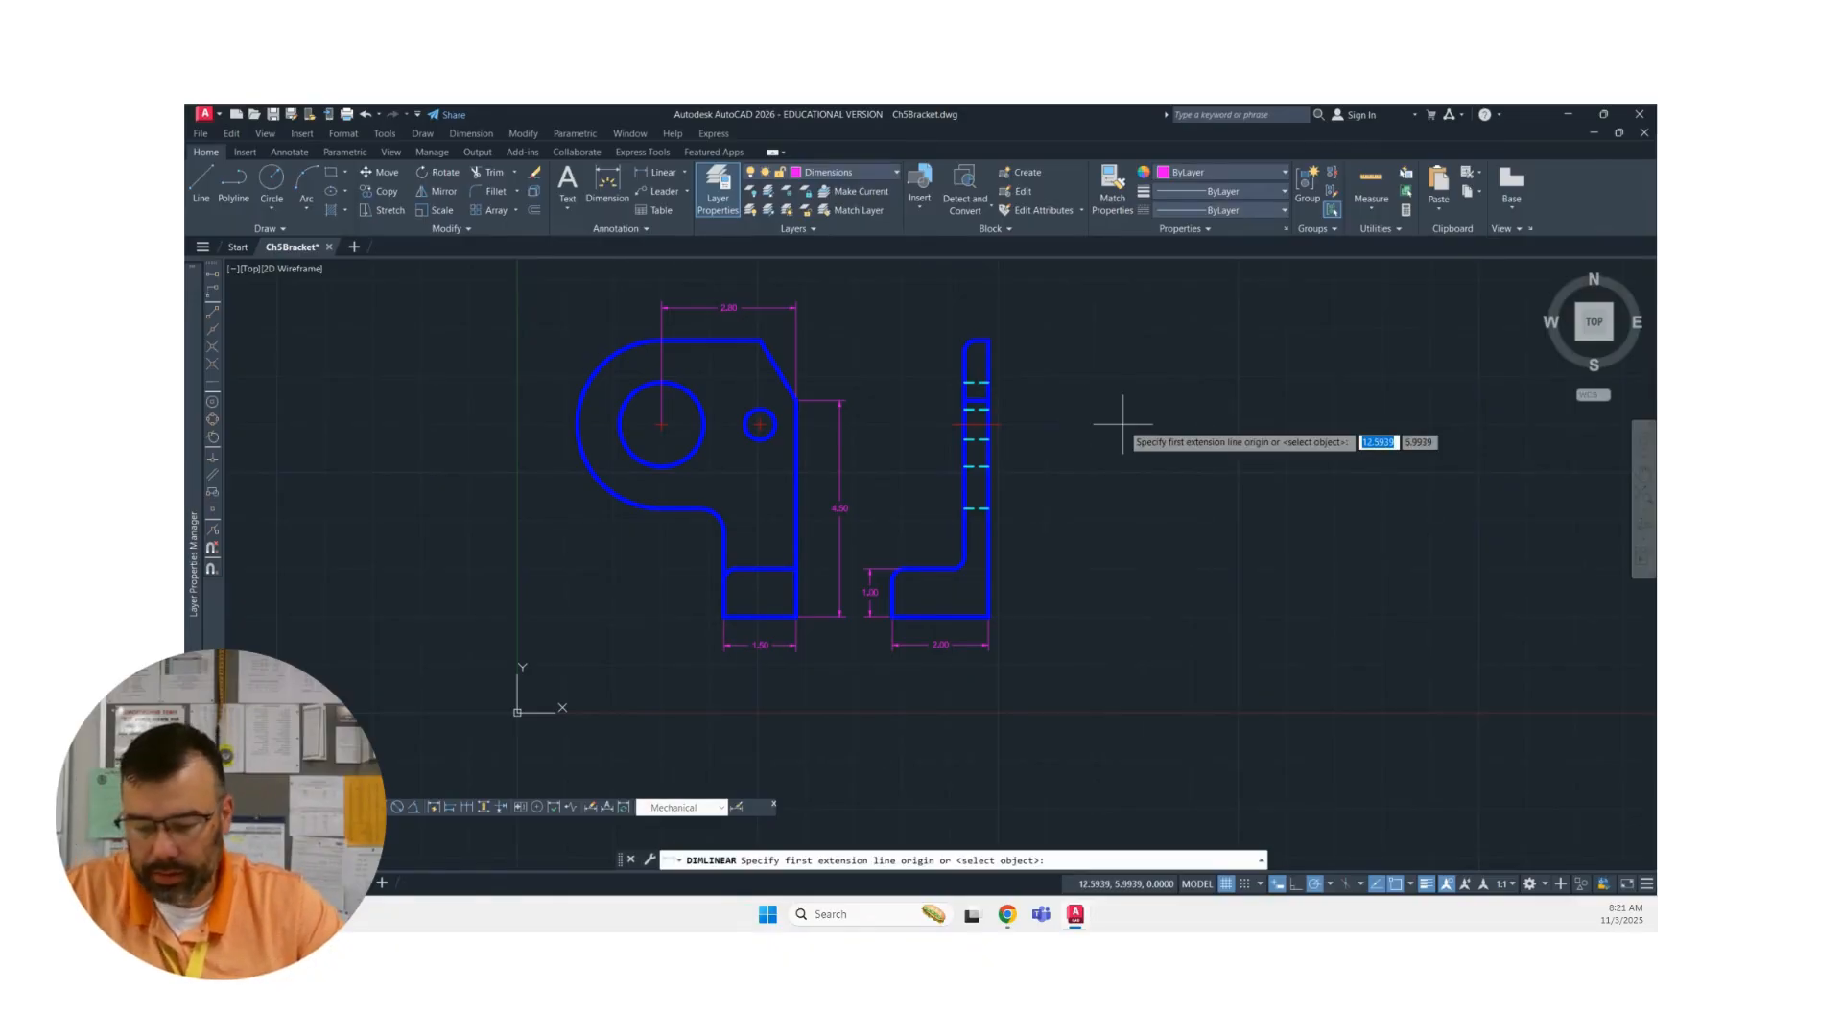
left_click(991, 343)
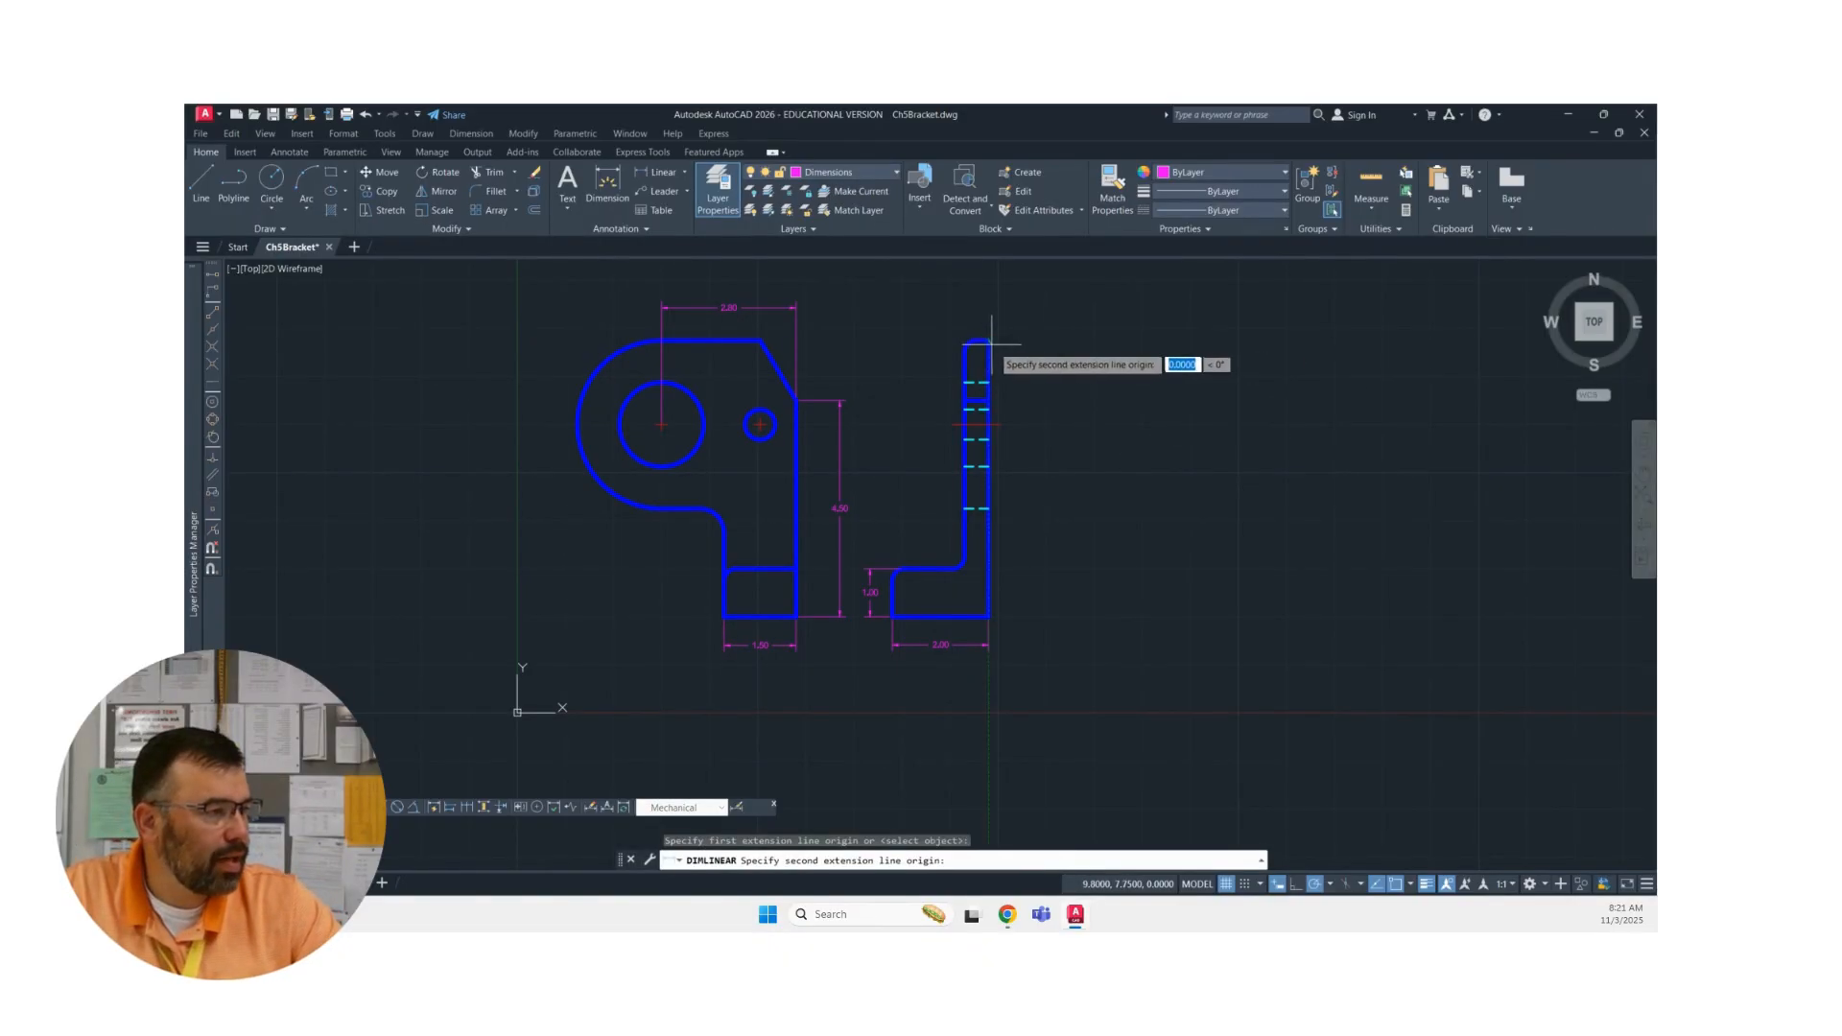
left_click(989, 617)
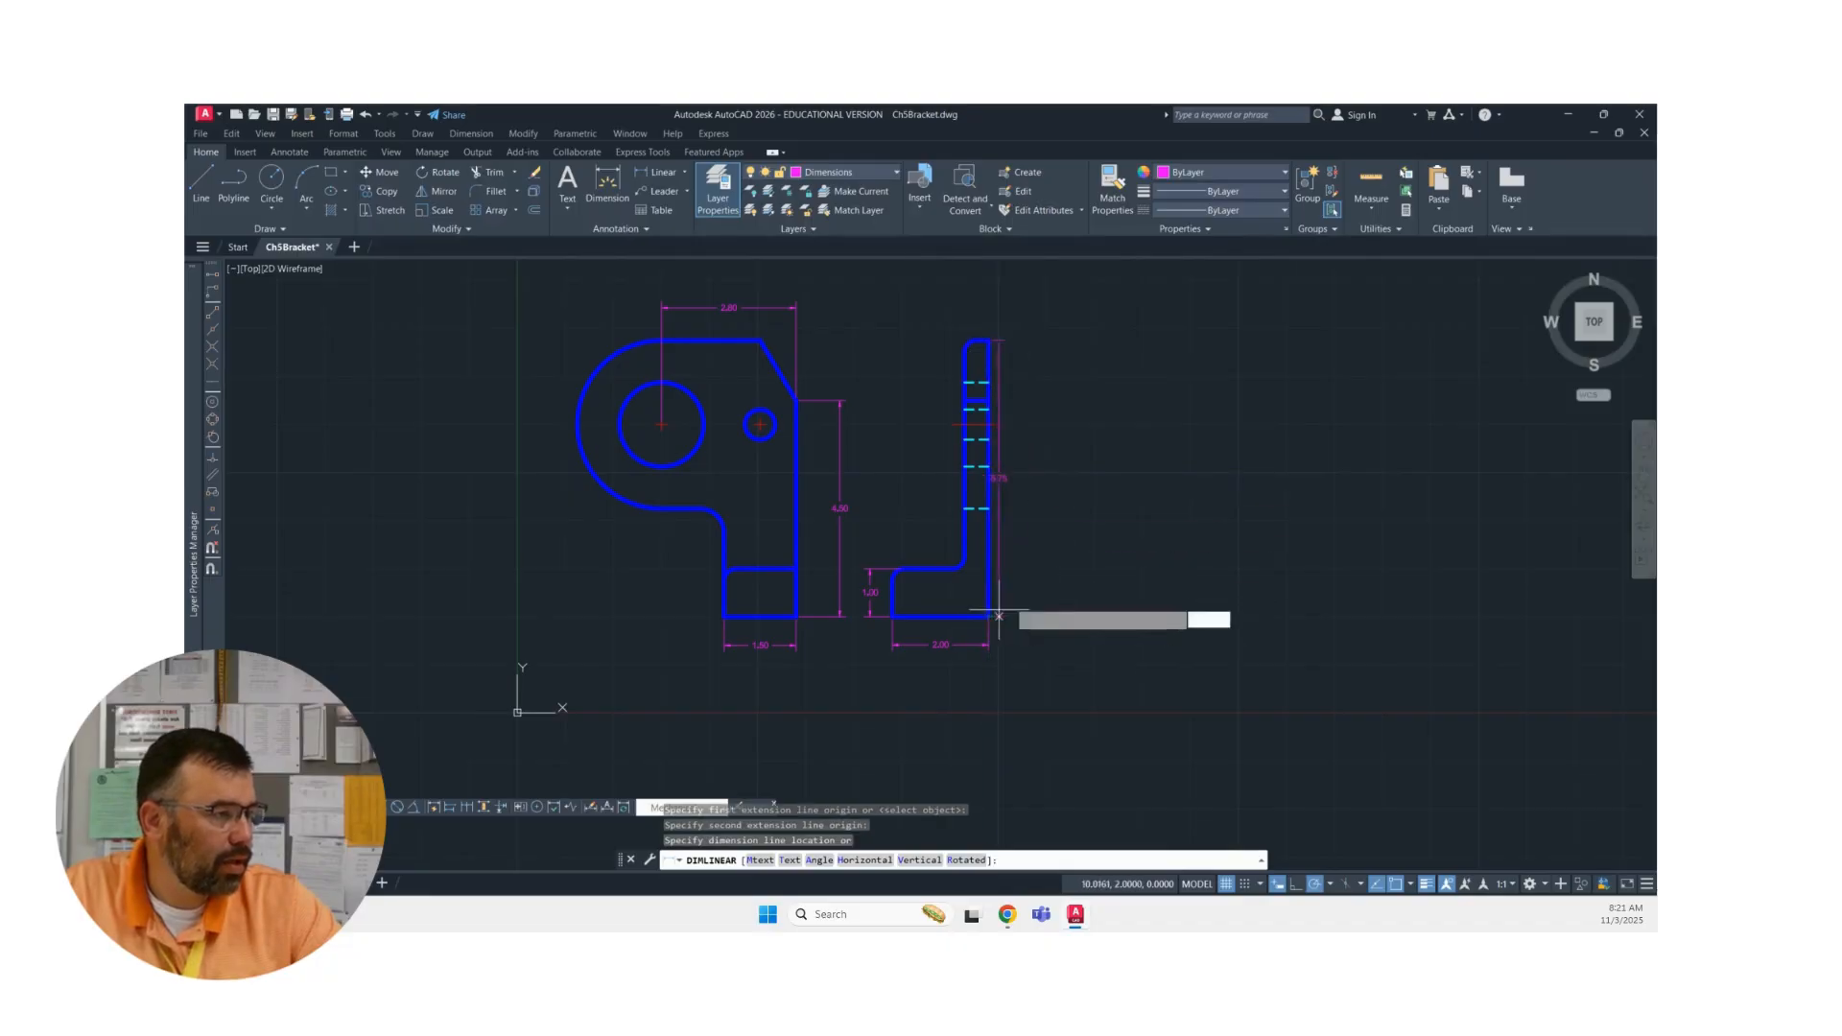
left_click(1042, 528)
- Add a horizontal linear dimension for the thickness of the side view's upright, placed about 0.7 units above its top
right_click(906, 326)
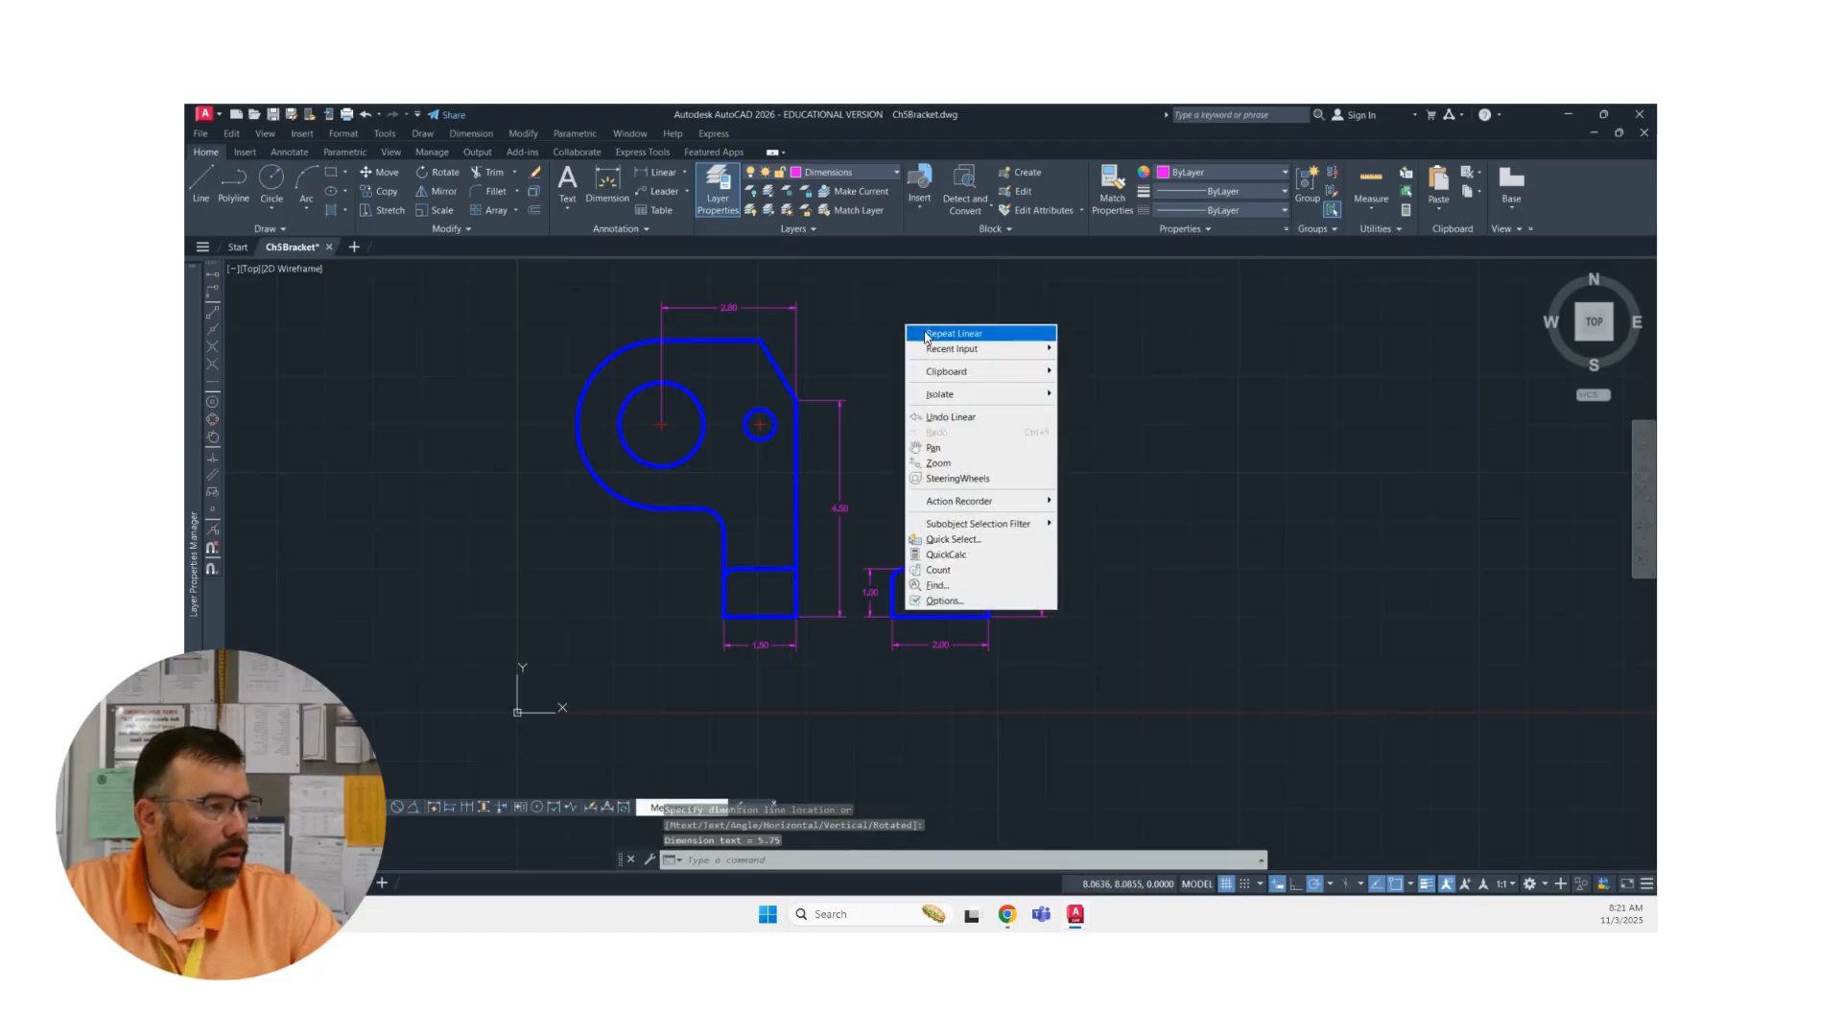
left_click(925, 335)
left_click(966, 346)
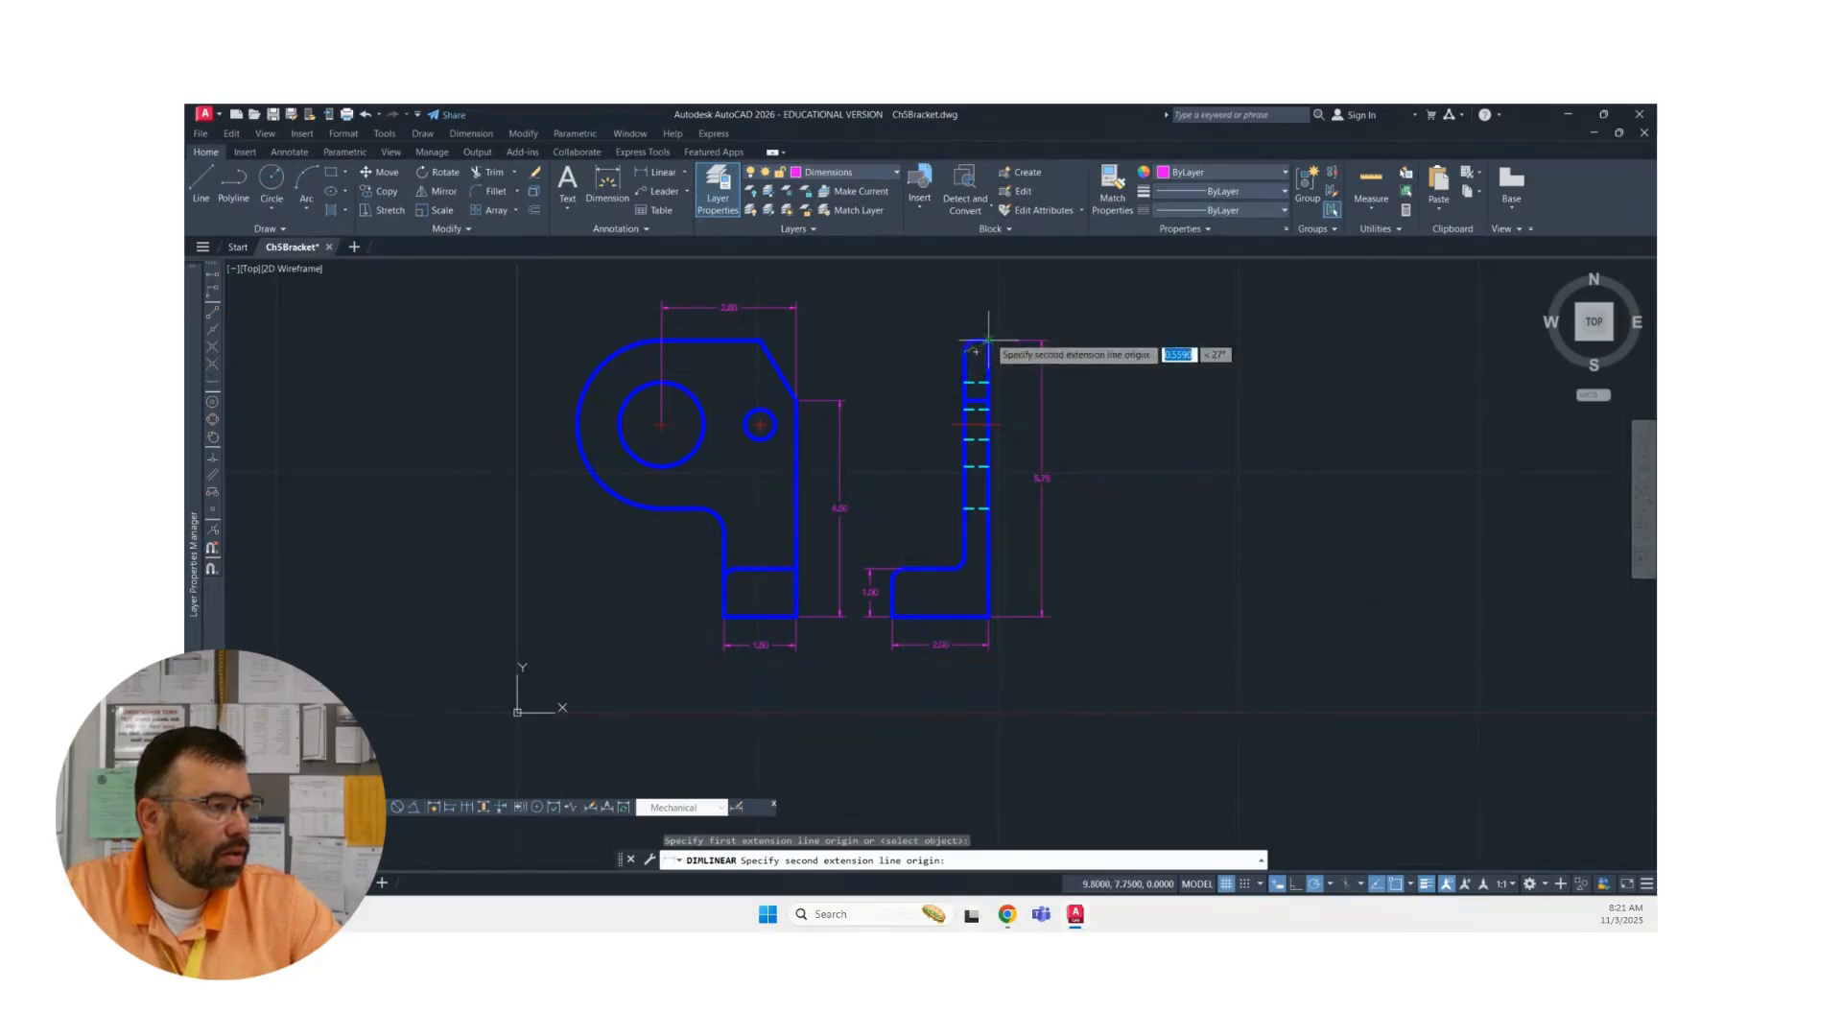
left_click(988, 340)
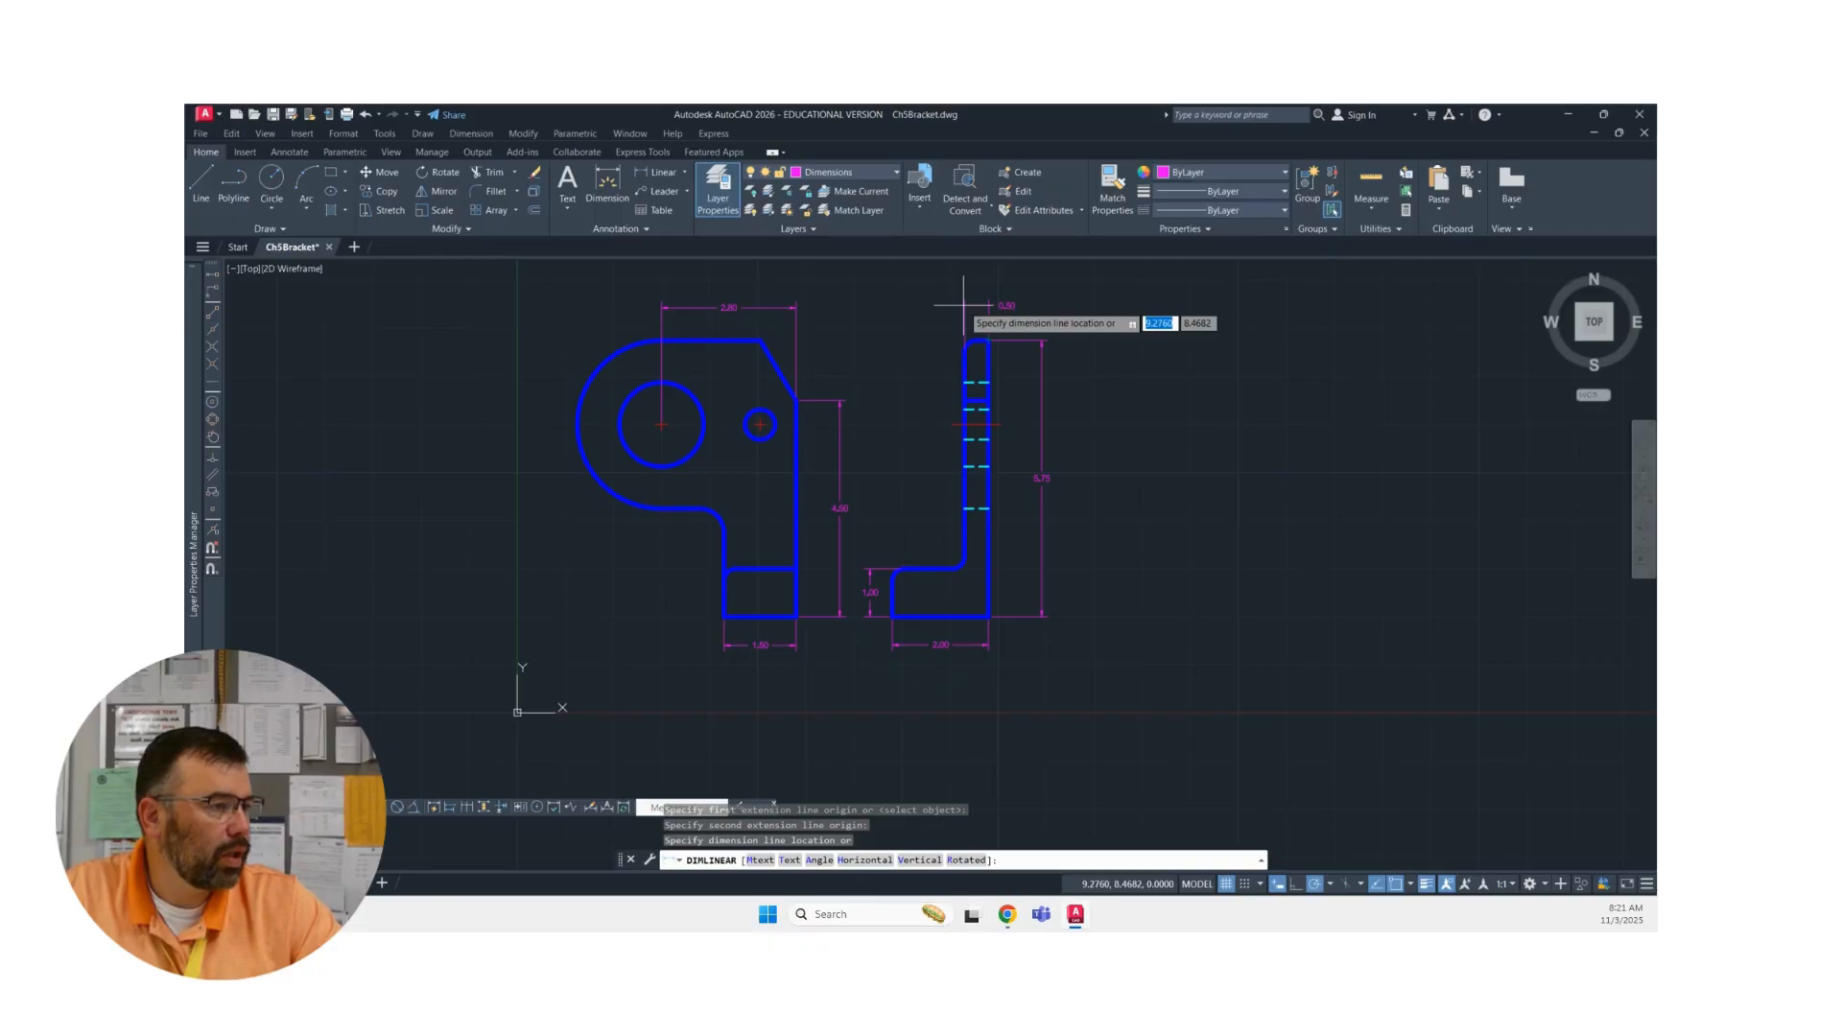
left_click(964, 305)
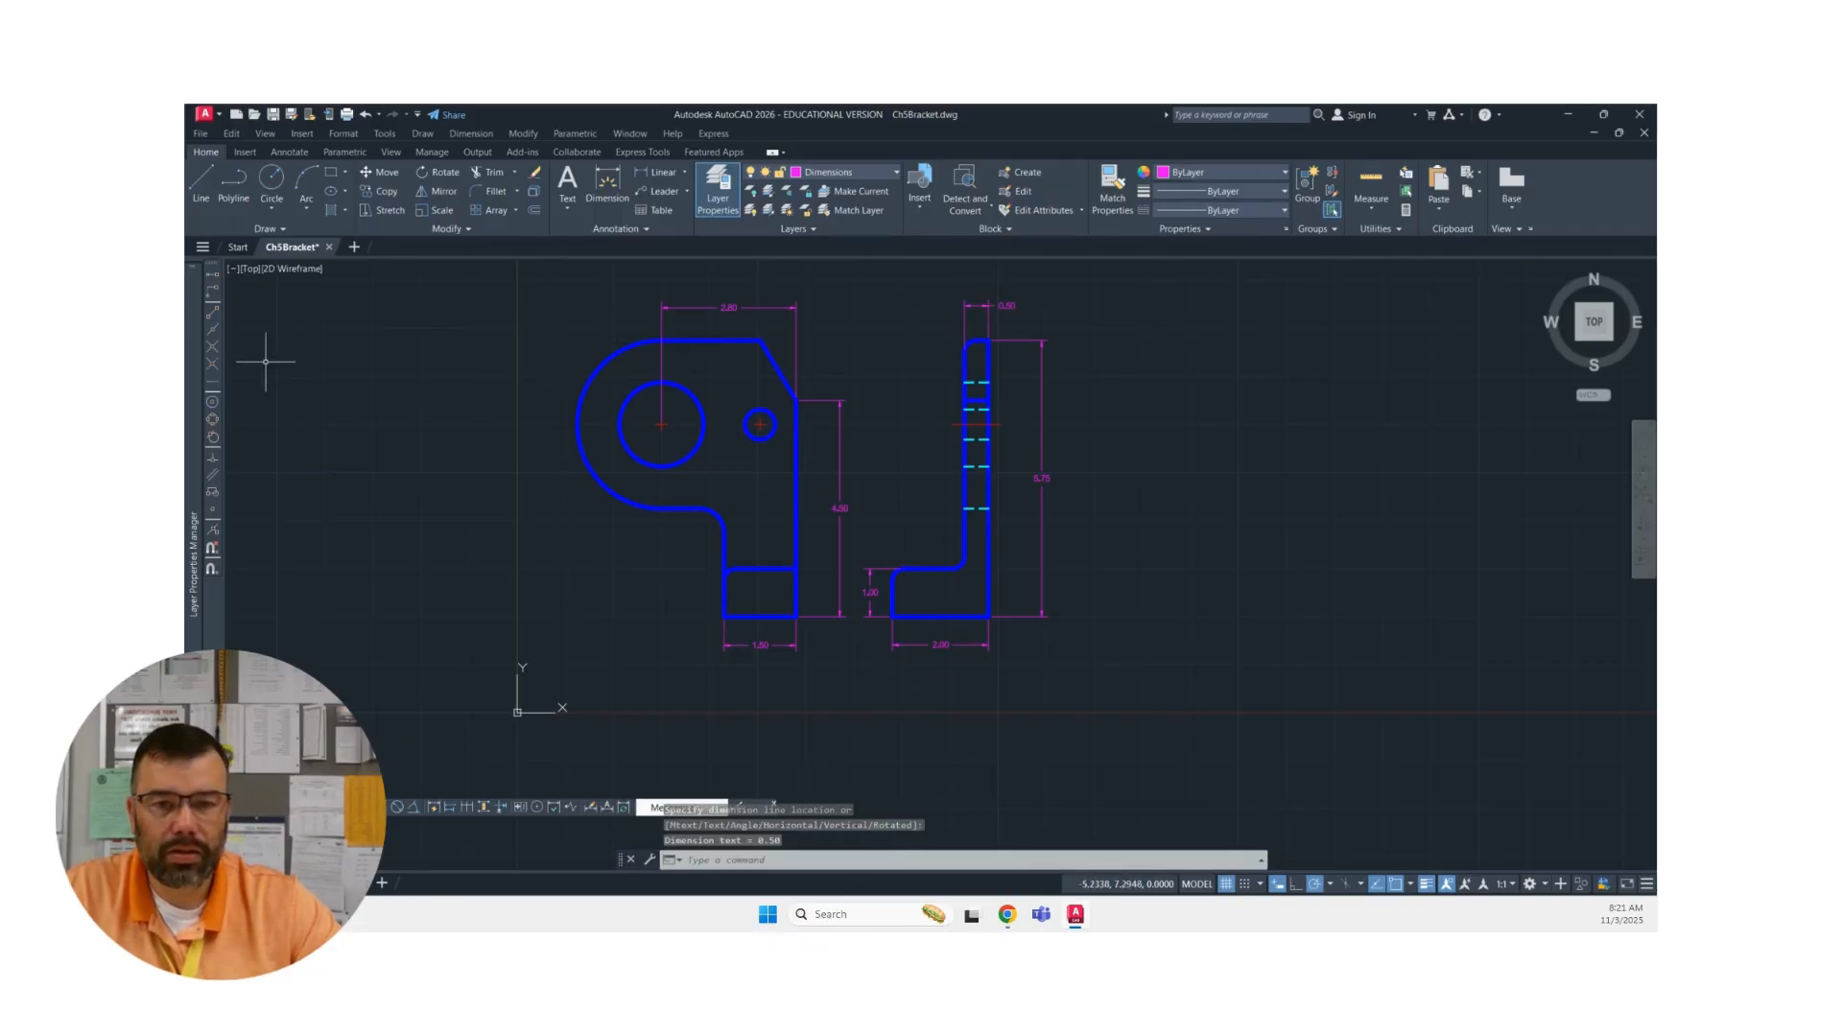
- Add a horizontal linear dimension from the small circle's center to the front view's right edge, level with the angled corner's lower end
key("alt+Tab")
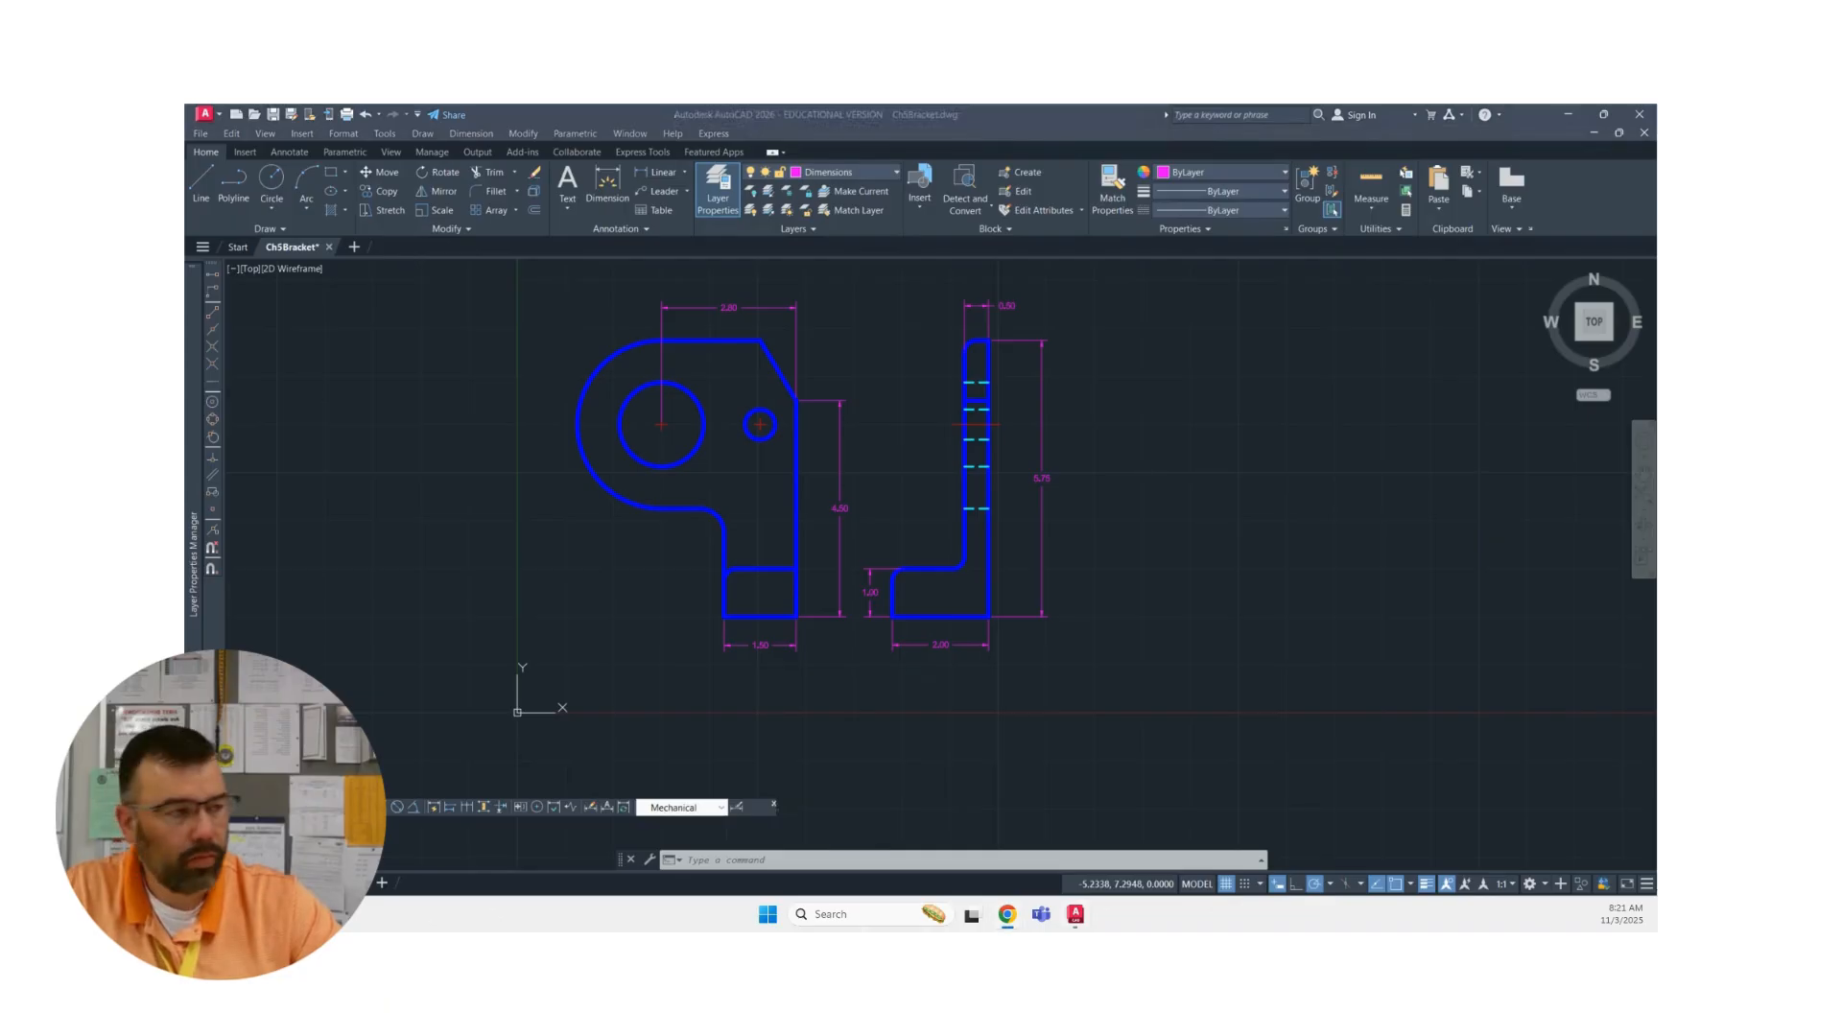
right_click(319, 345)
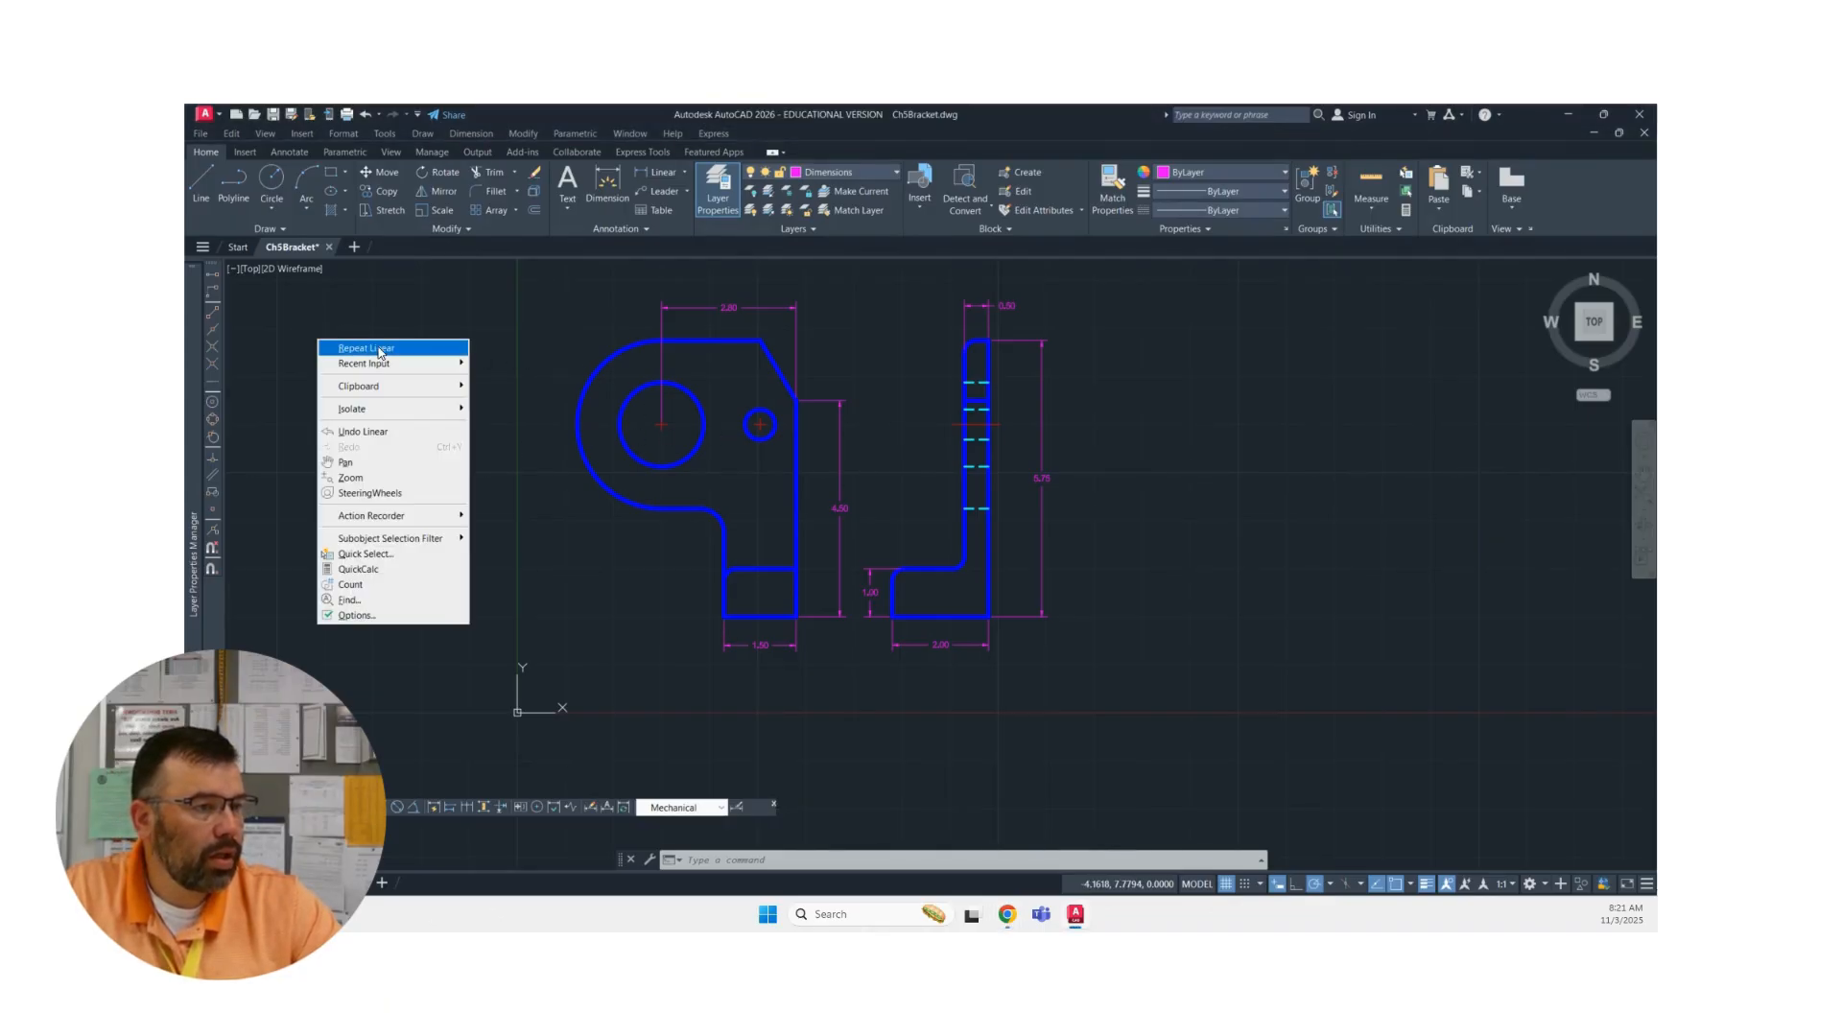
left_click(422, 350)
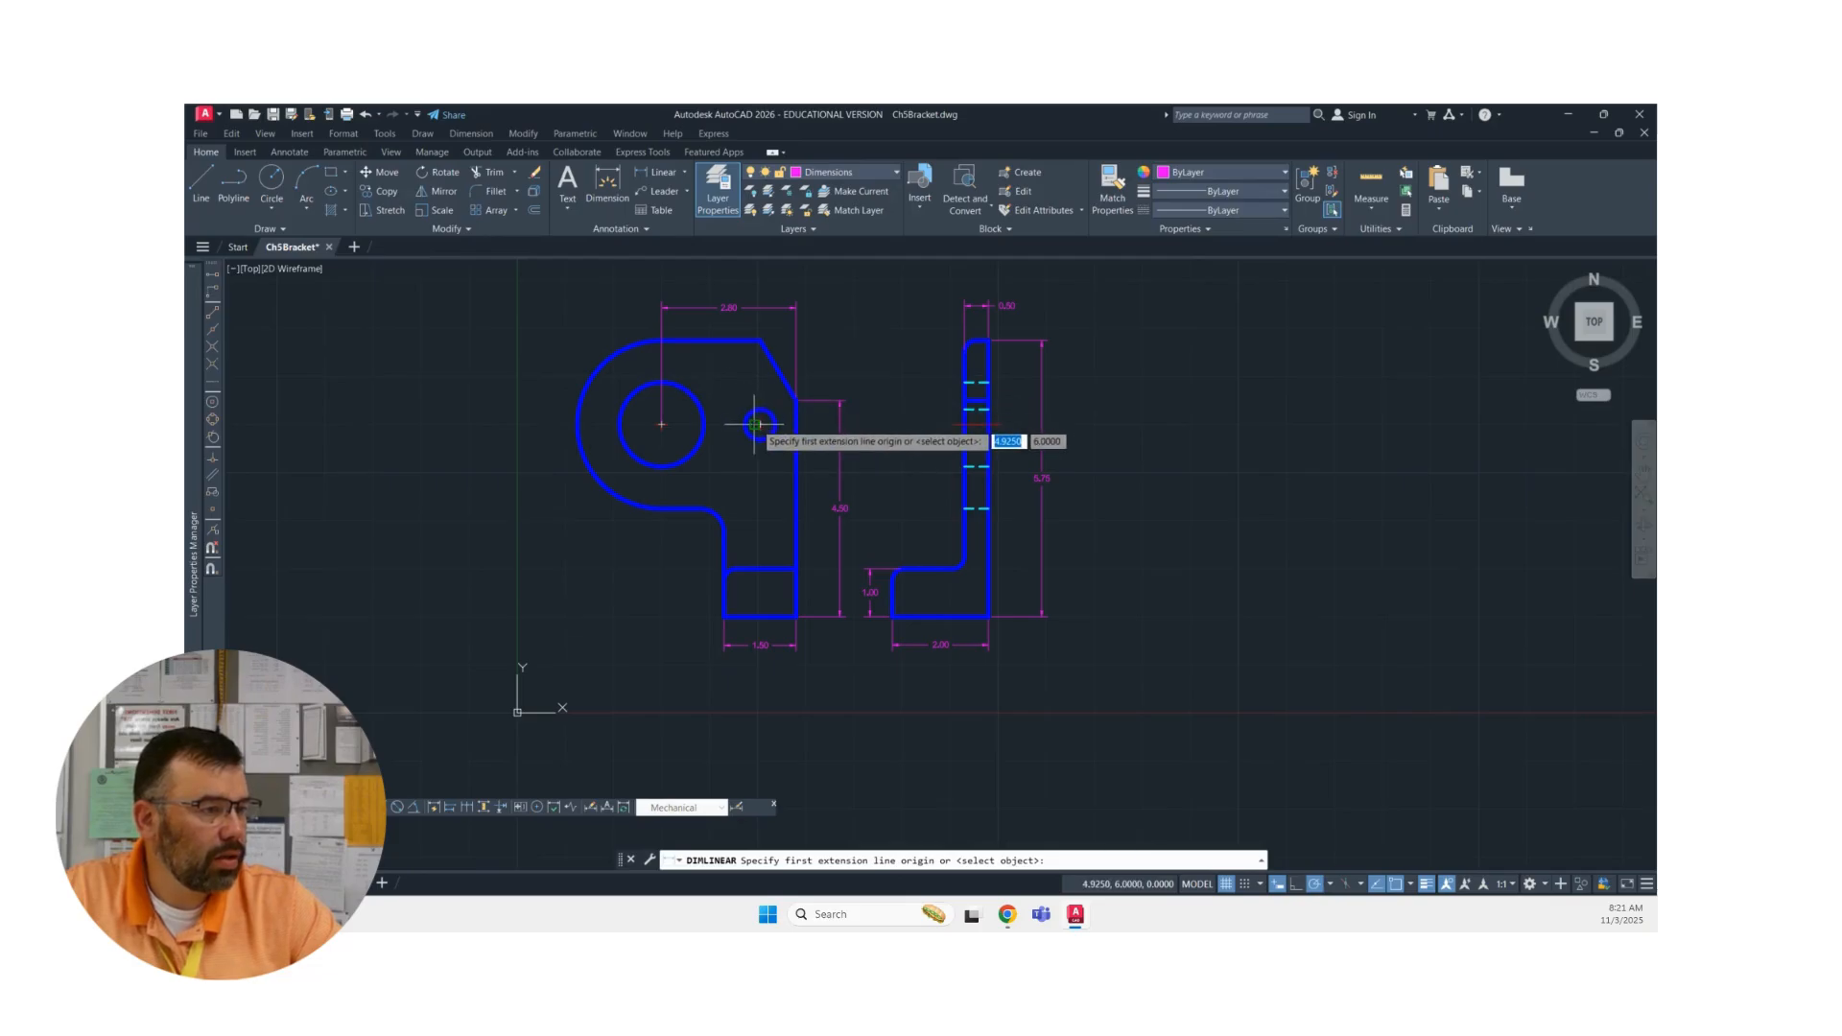
left_click(759, 424)
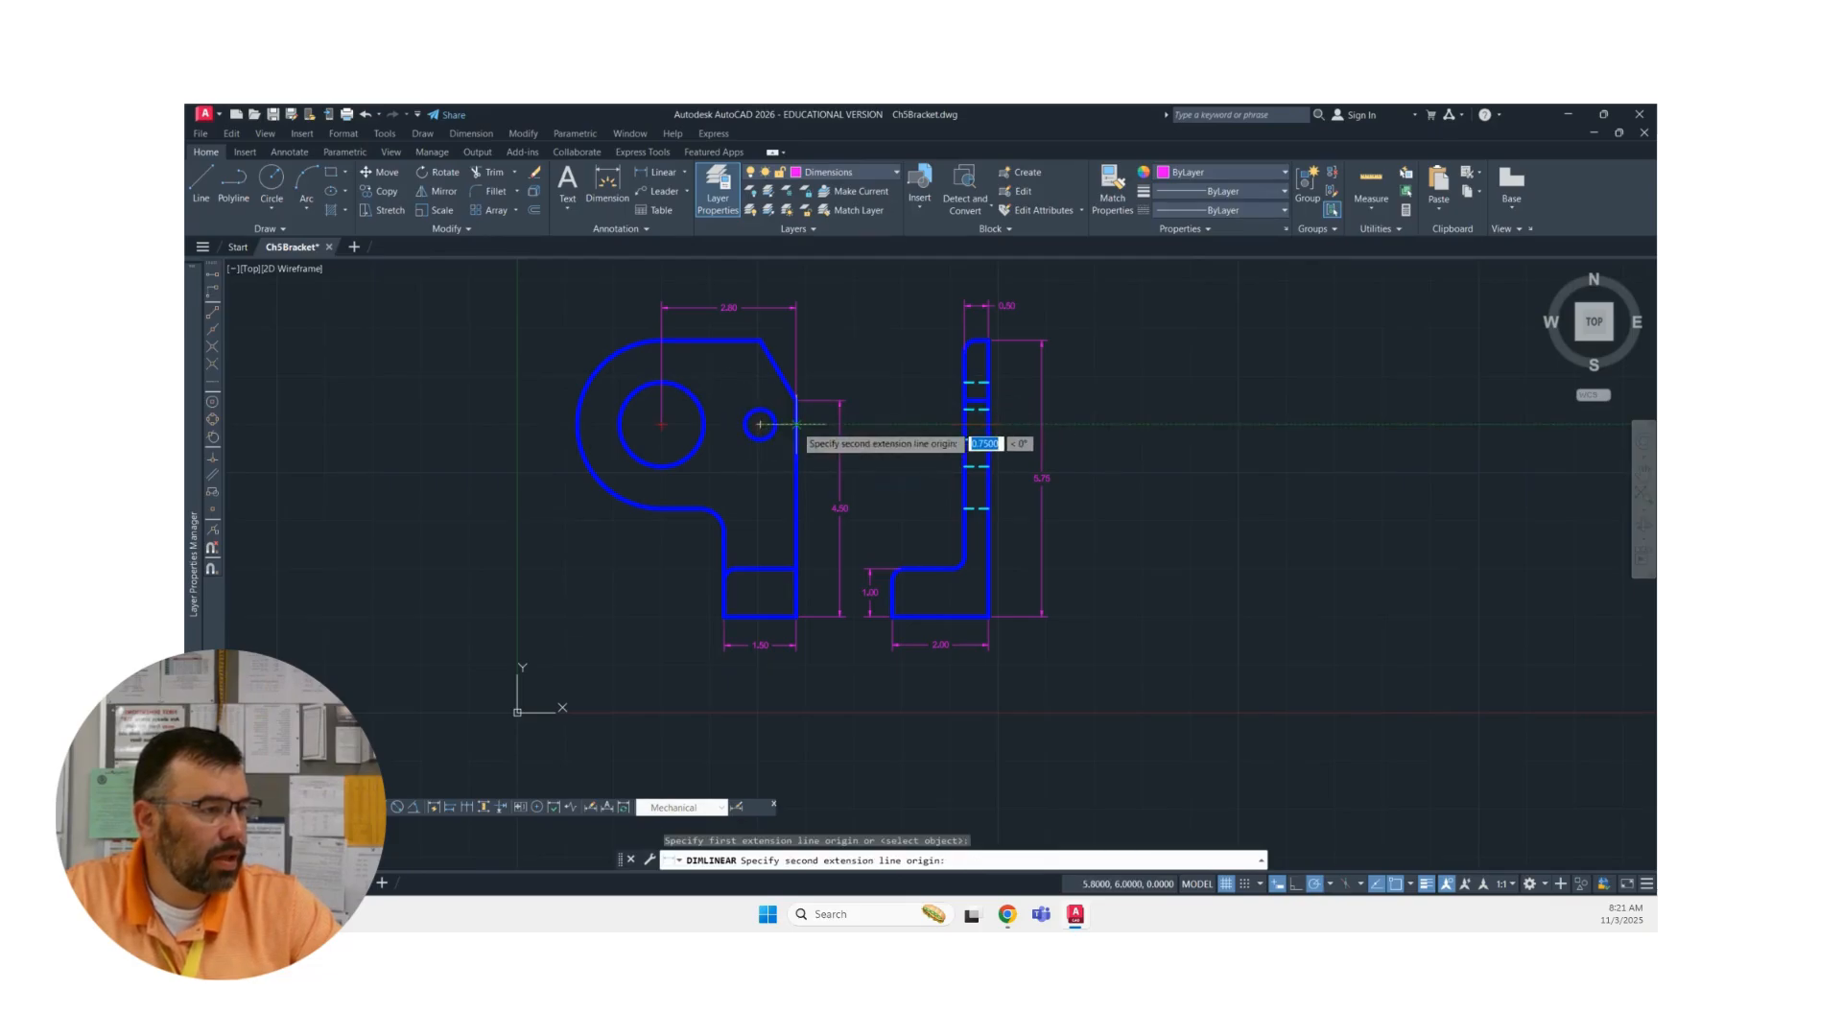
left_click(795, 398)
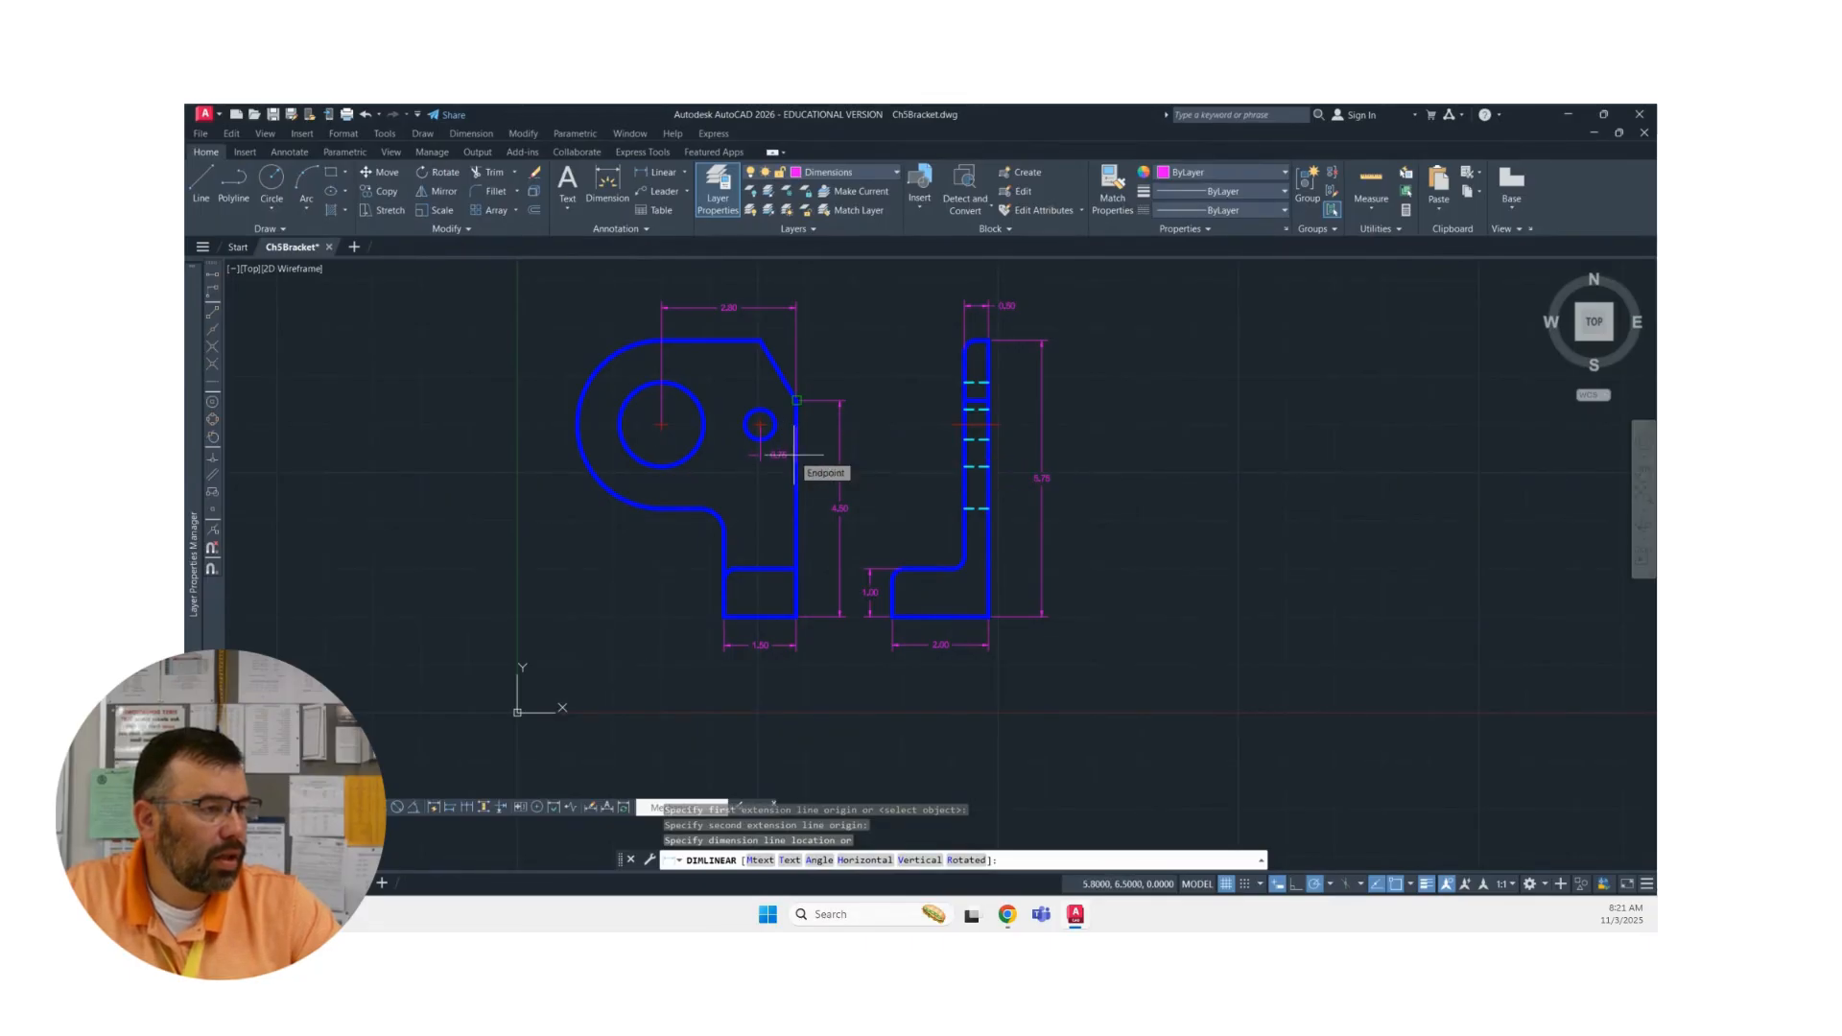
left_click(796, 399)
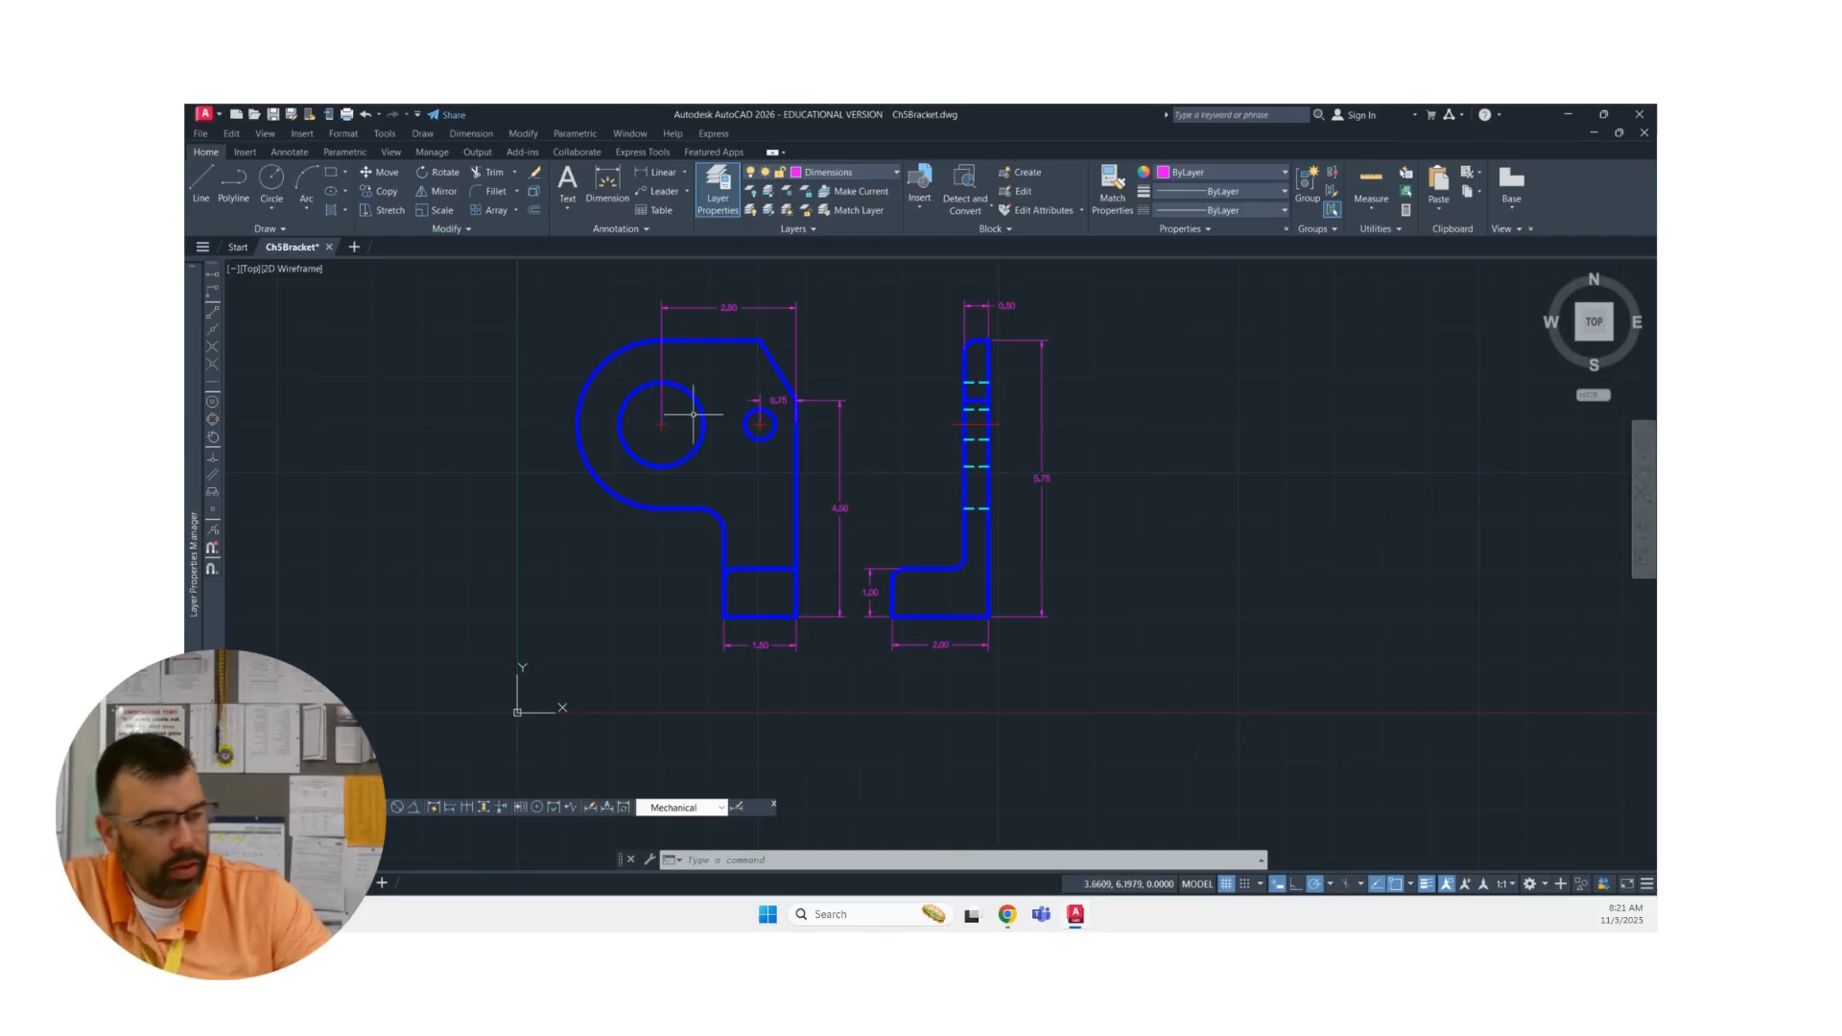
- Add an angular dimension between the front view's angled corner edge and its vertical right edge, placing the arc near the upper corner
left_click(414, 809)
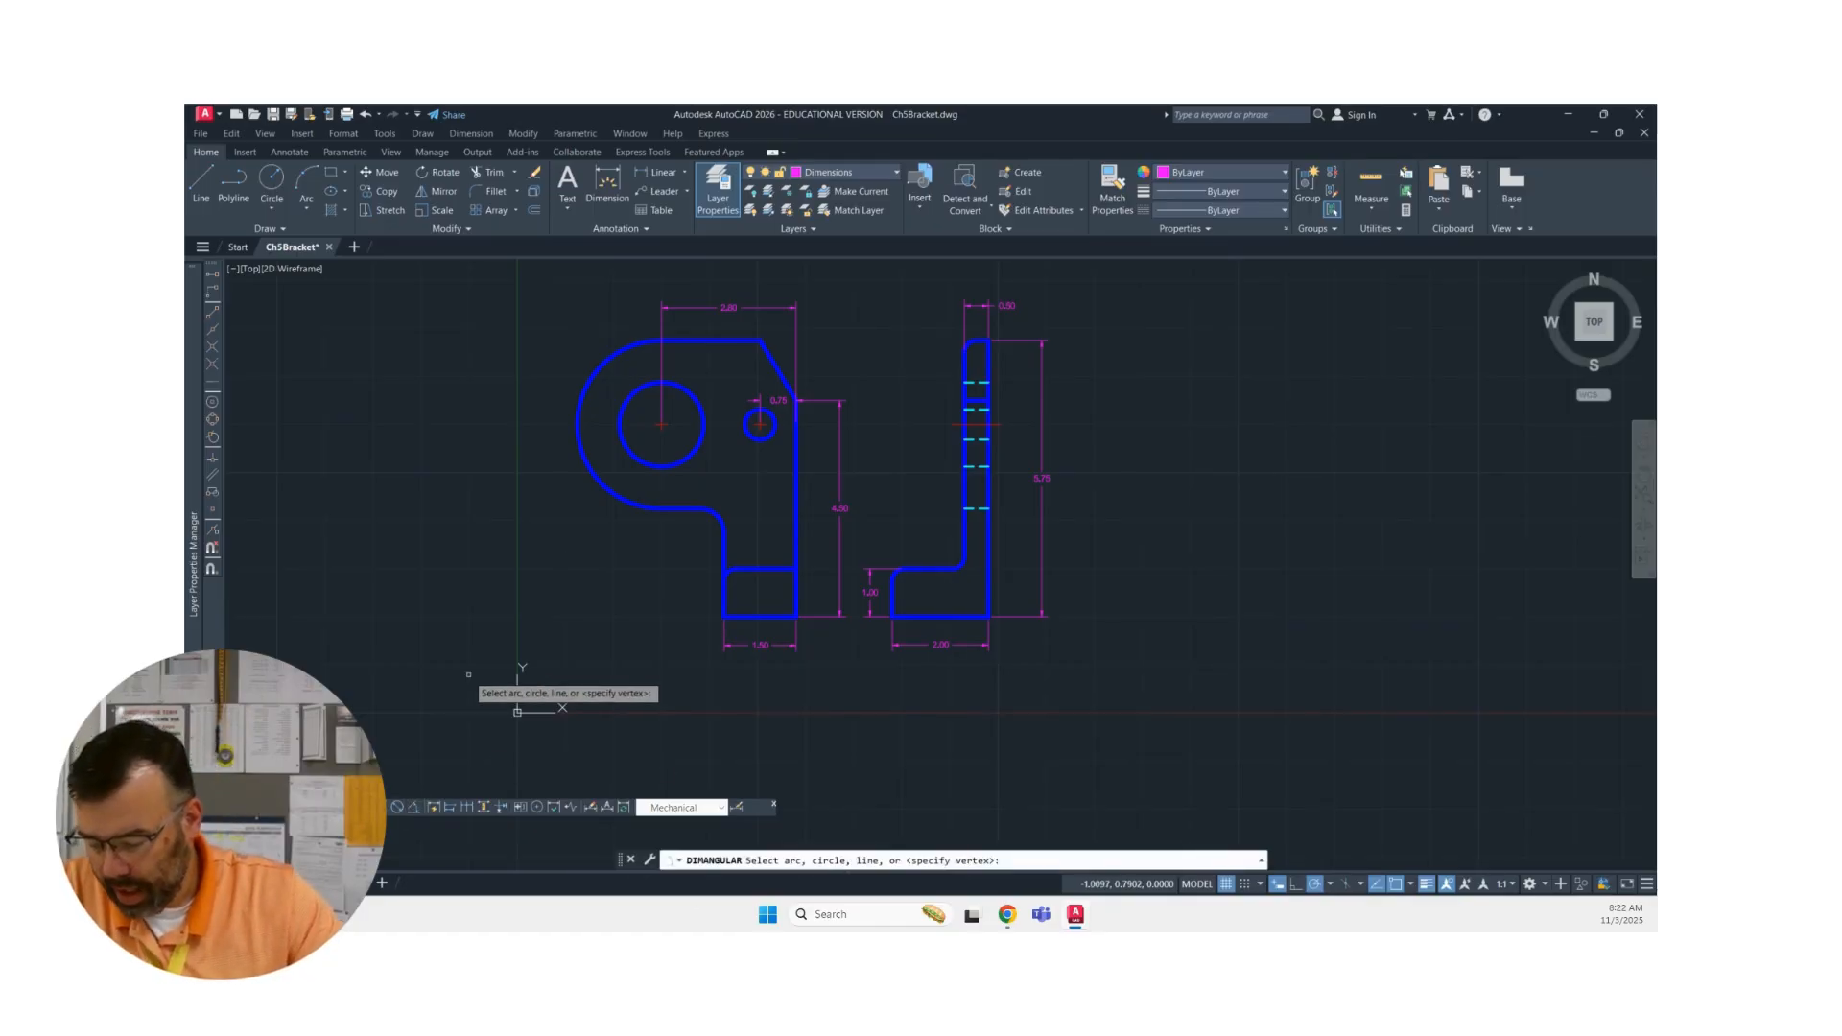
left_click(773, 359)
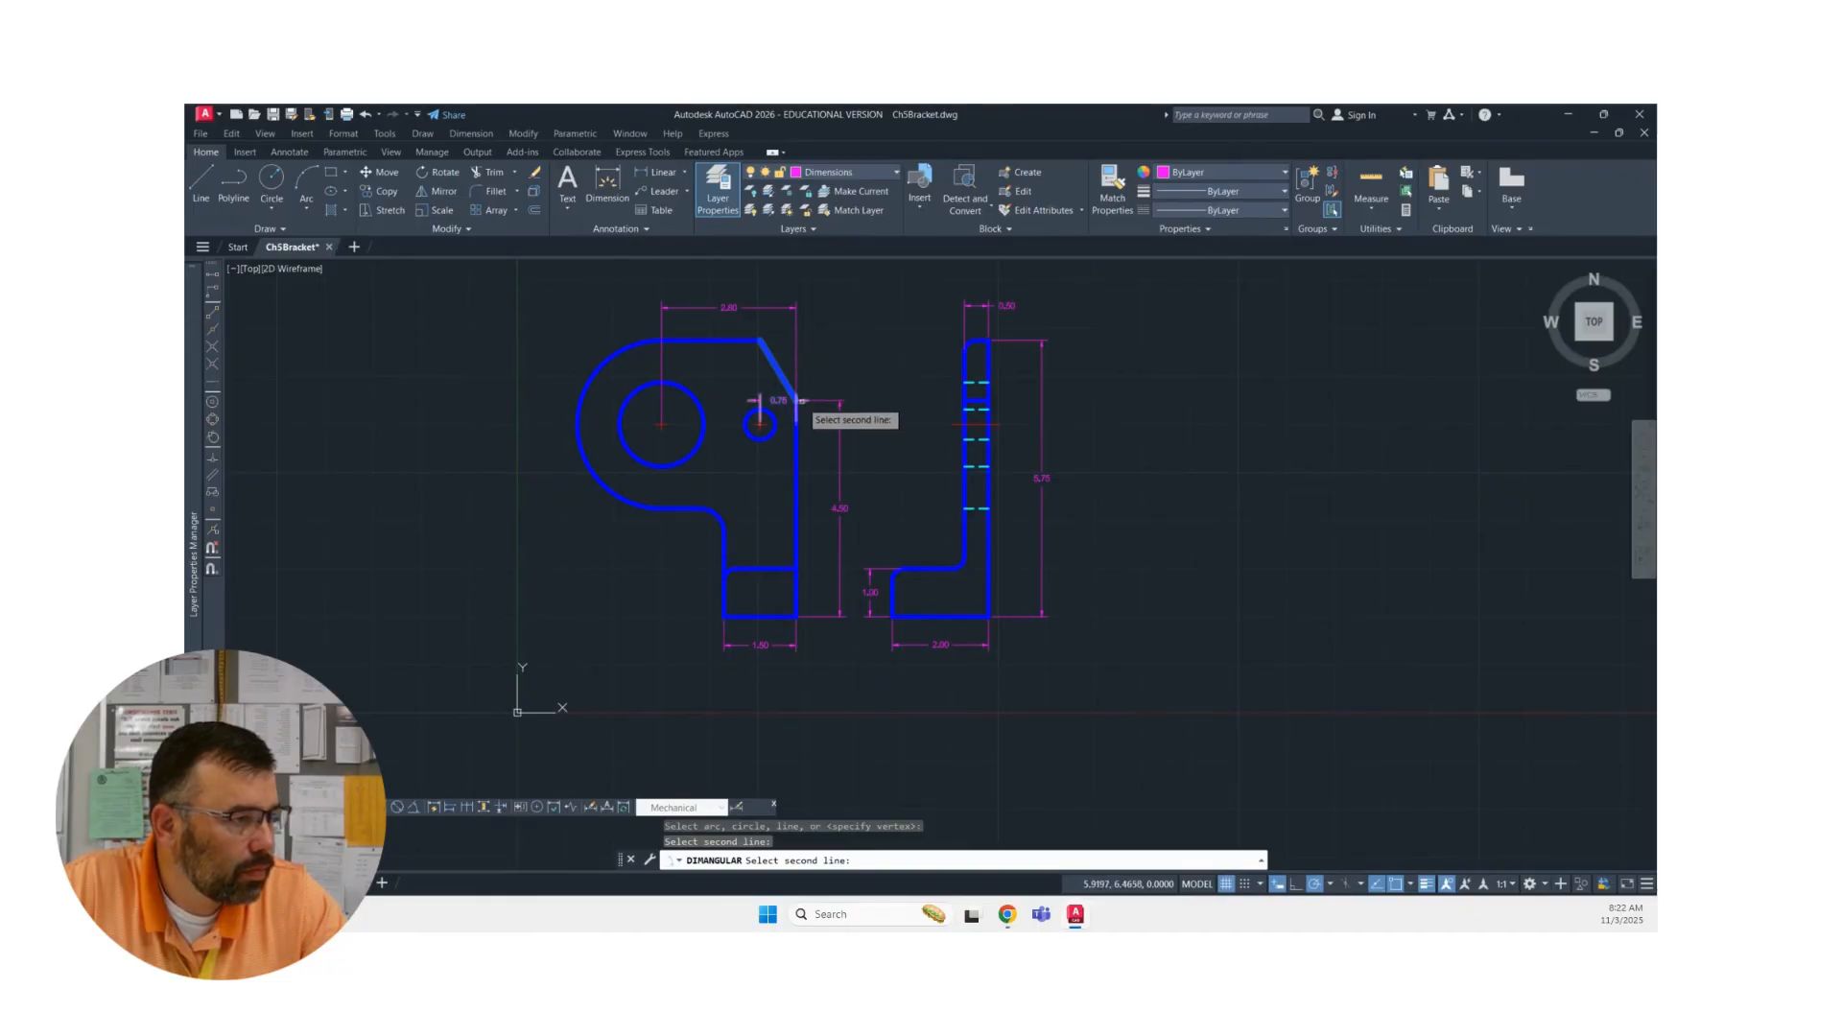
left_click(796, 438)
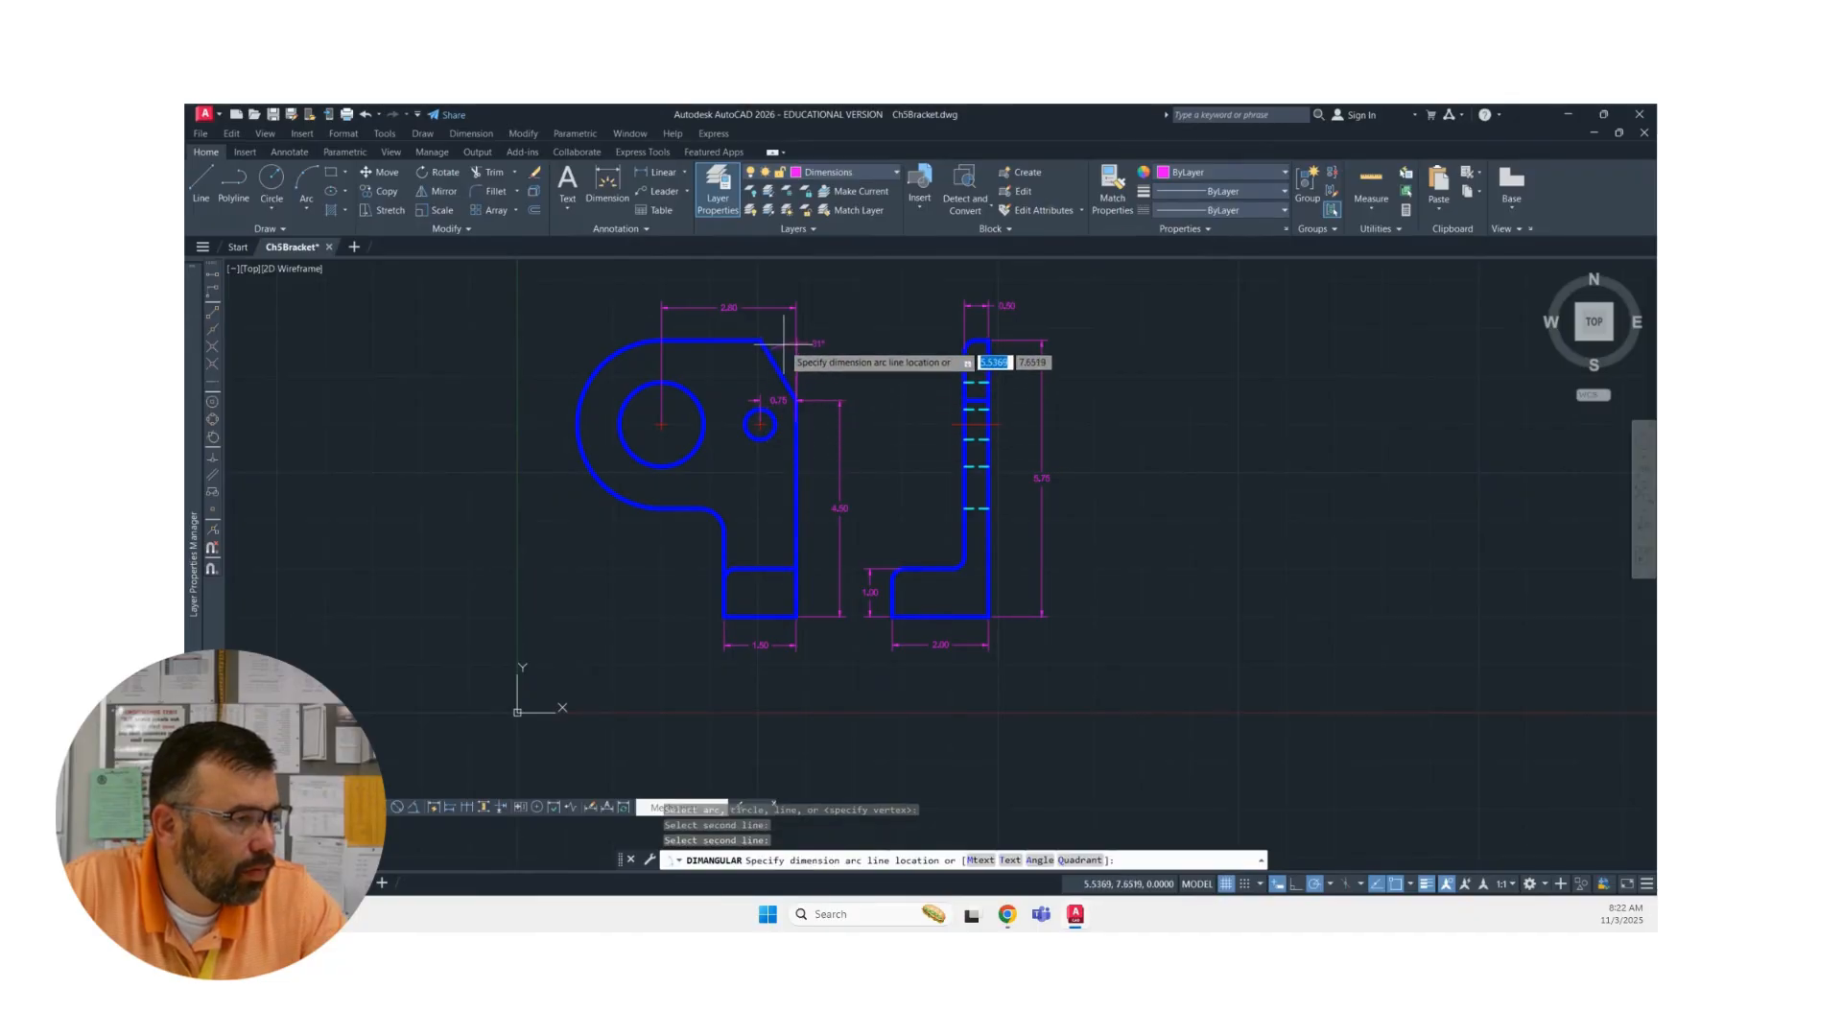
scroll(785, 346, "up", 4)
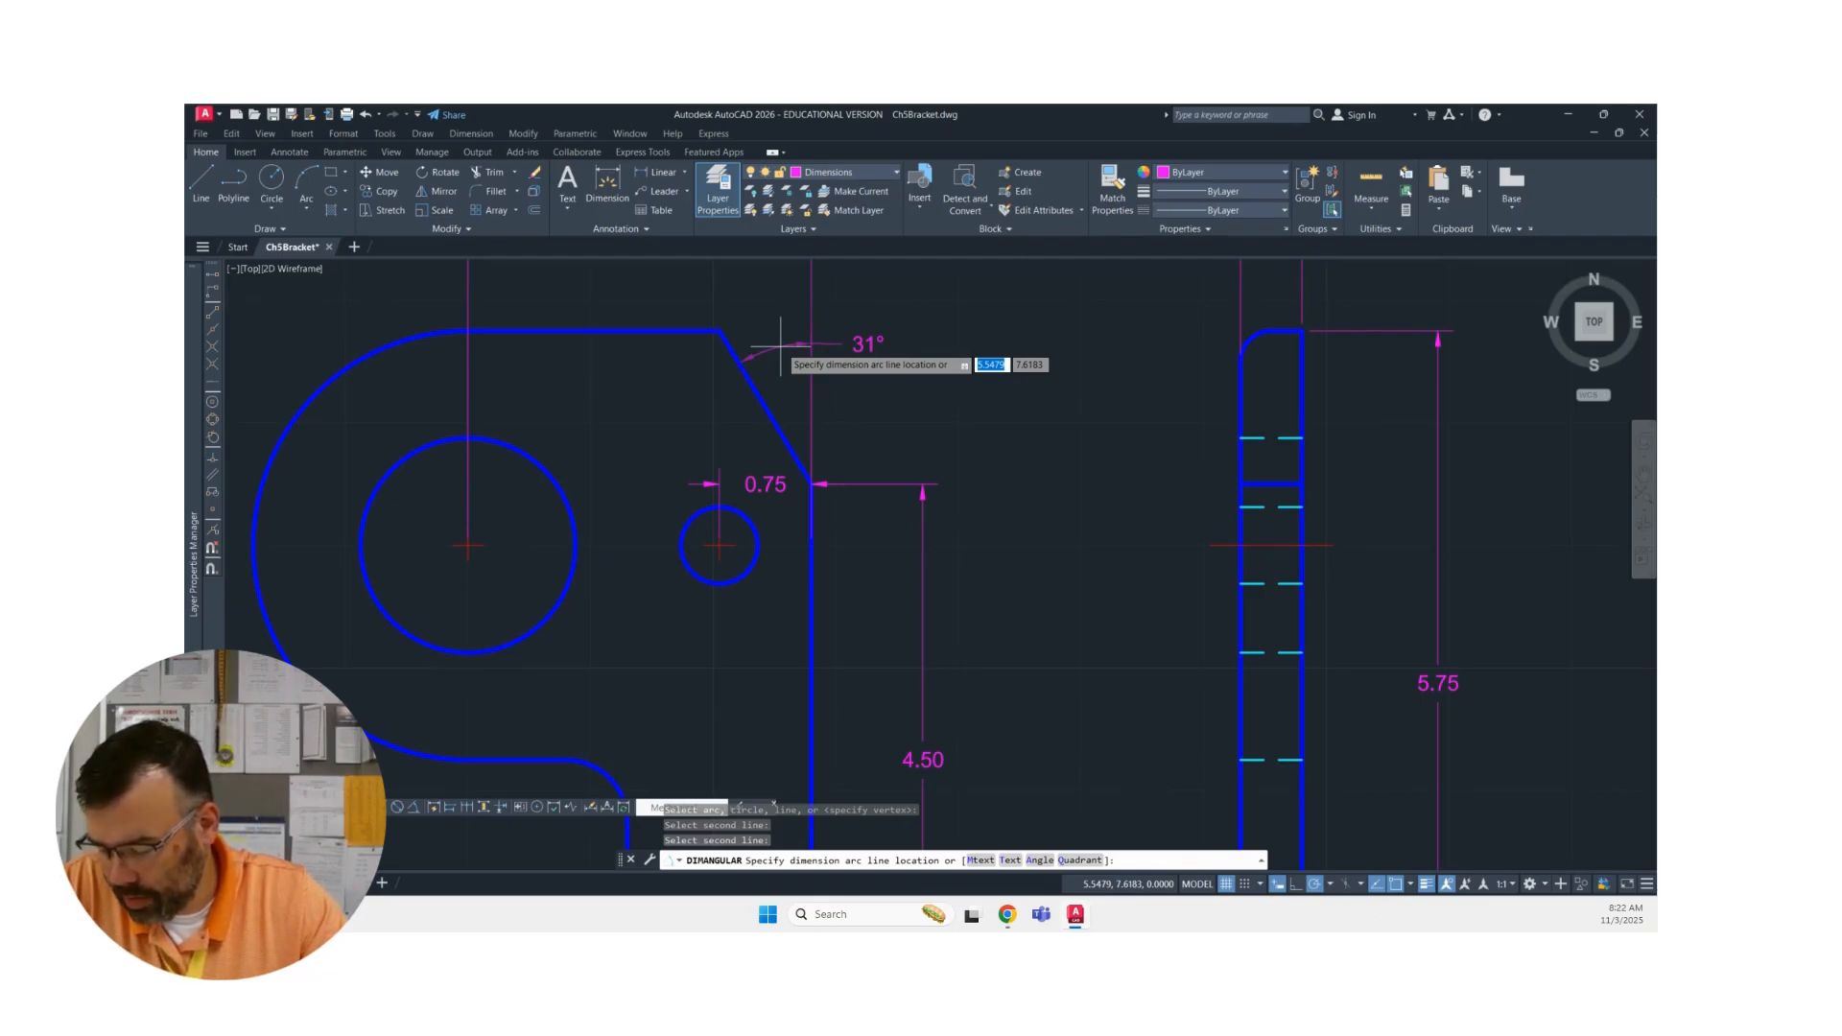
left_click(780, 343)
scroll(912, 364, "down", 2)
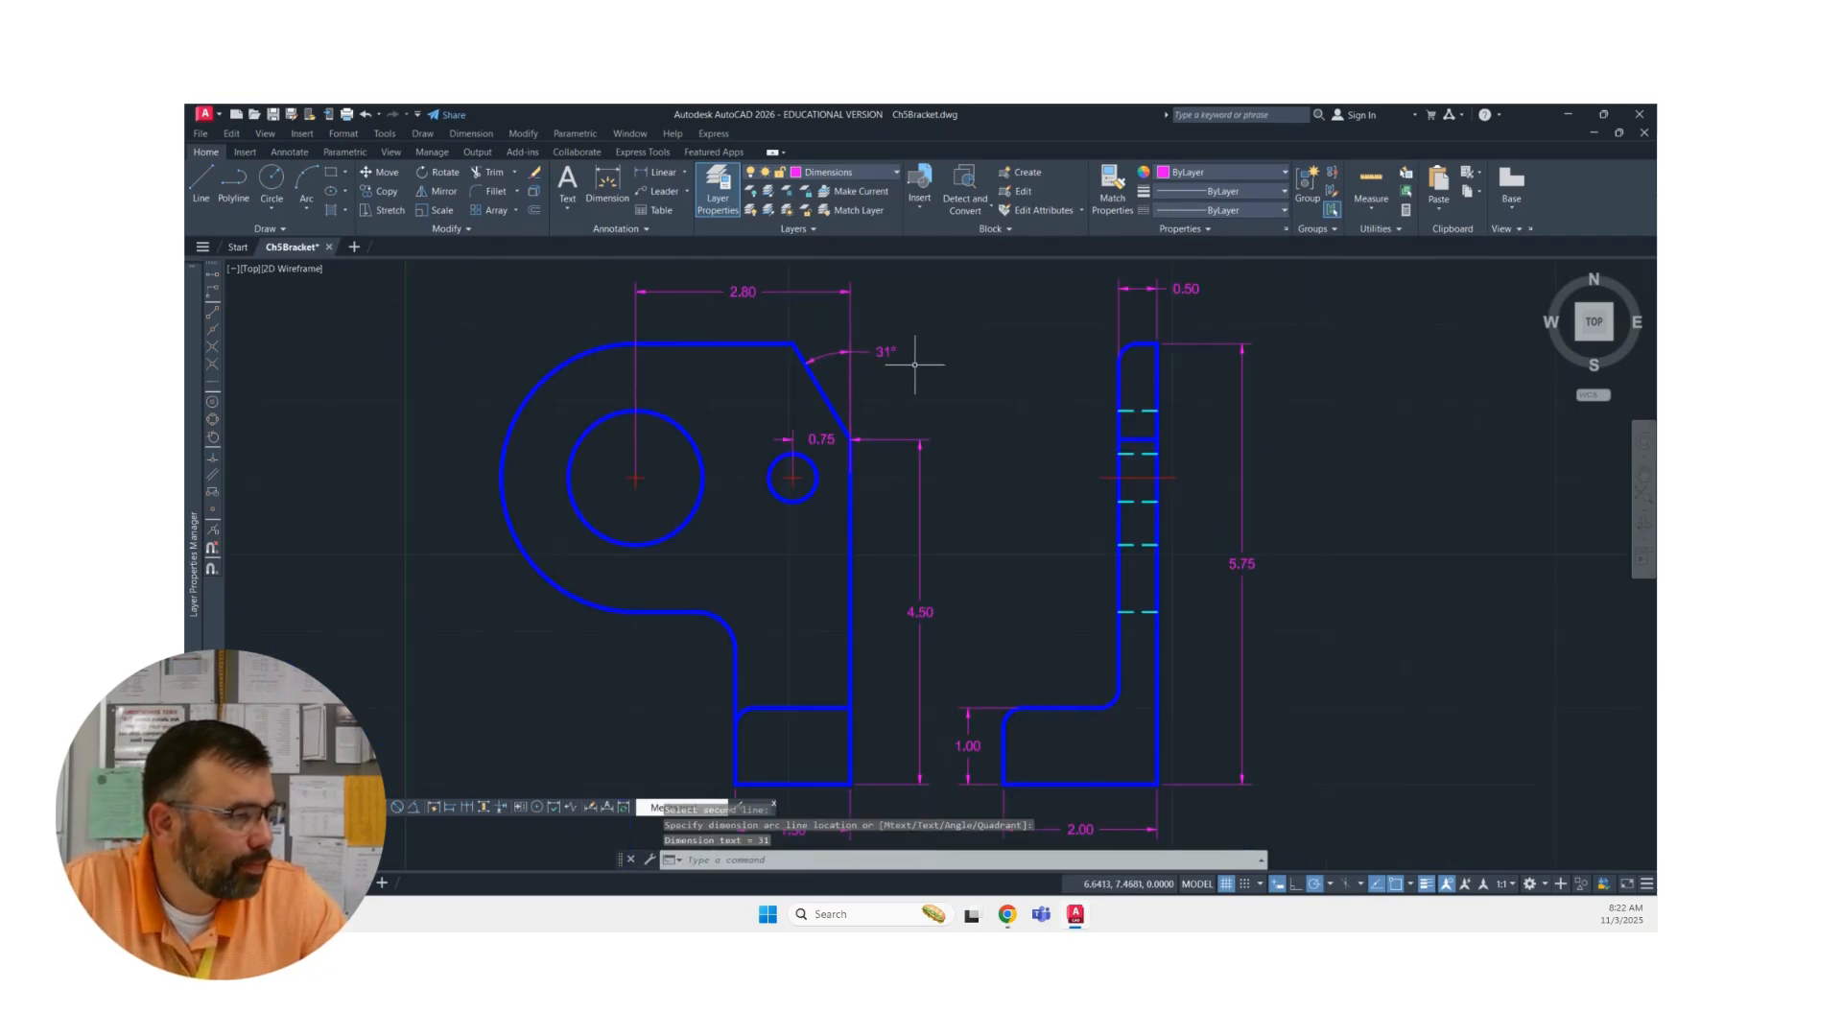
middle_click_drag(911, 365, 867, 357)
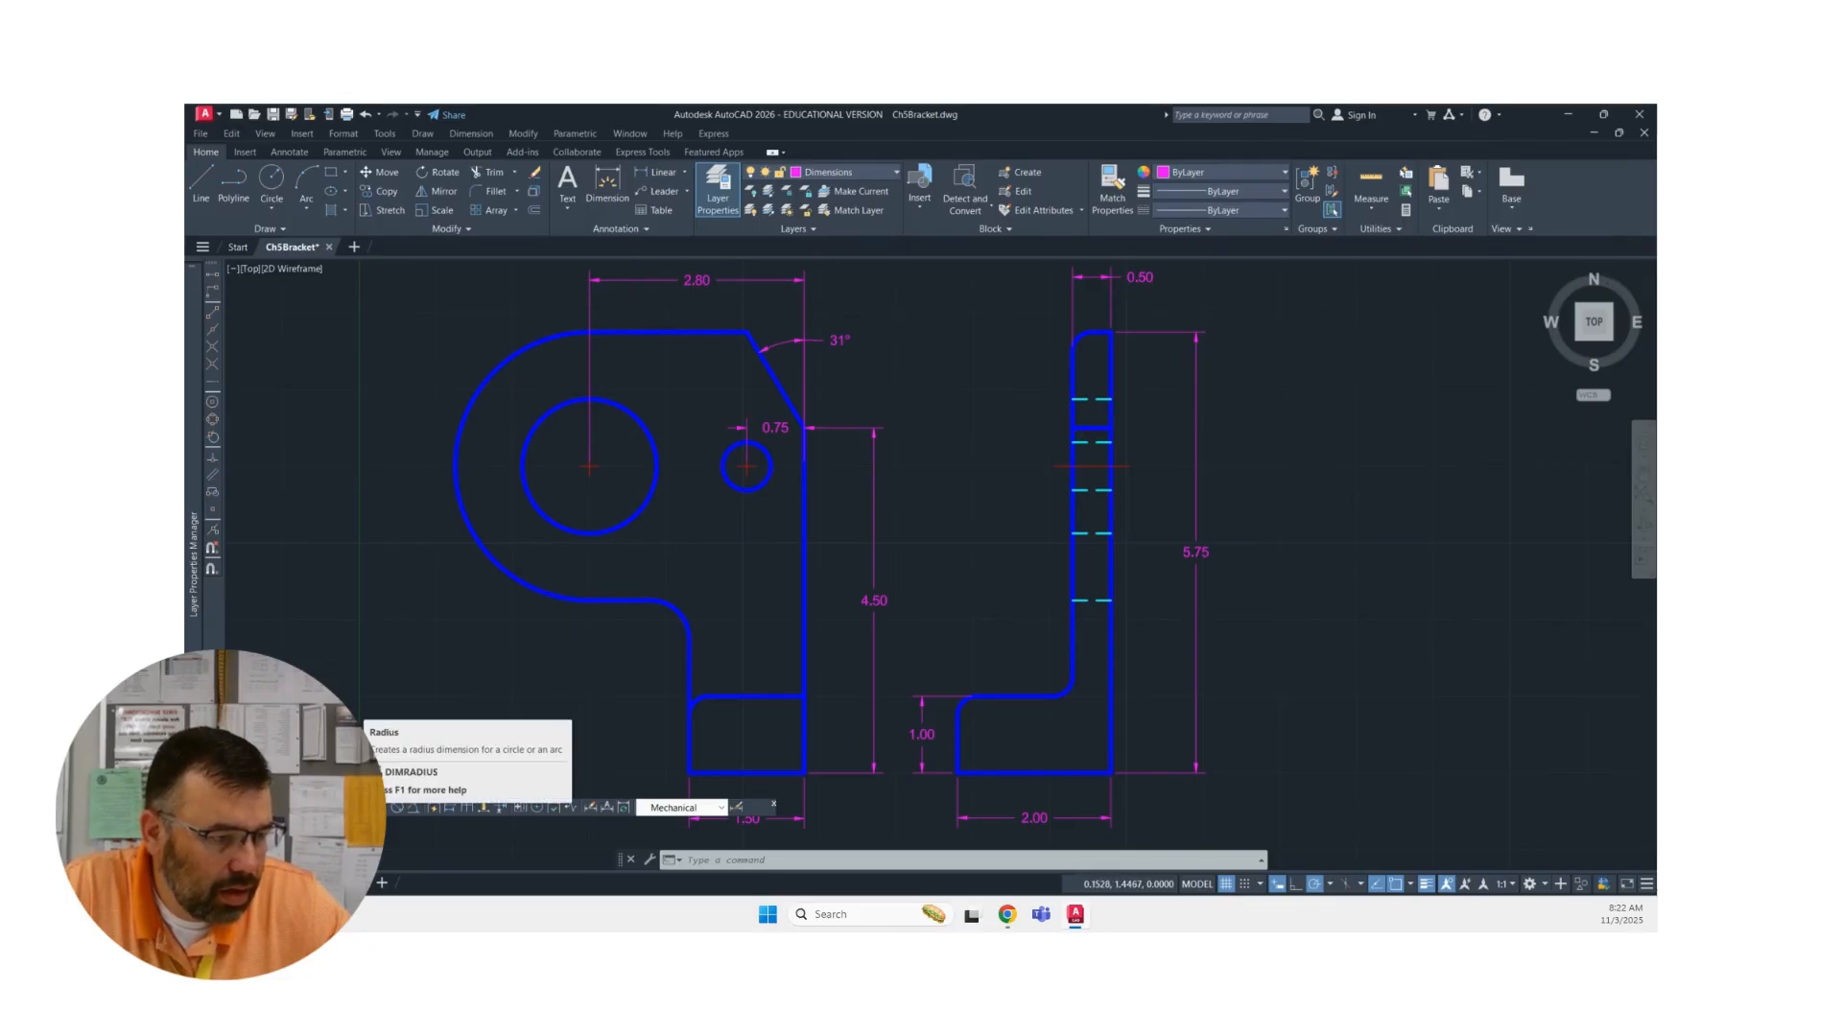
- Add a radius dimension to the front view's large outer arc, placed outside its upper-left portion
left_click(362, 807)
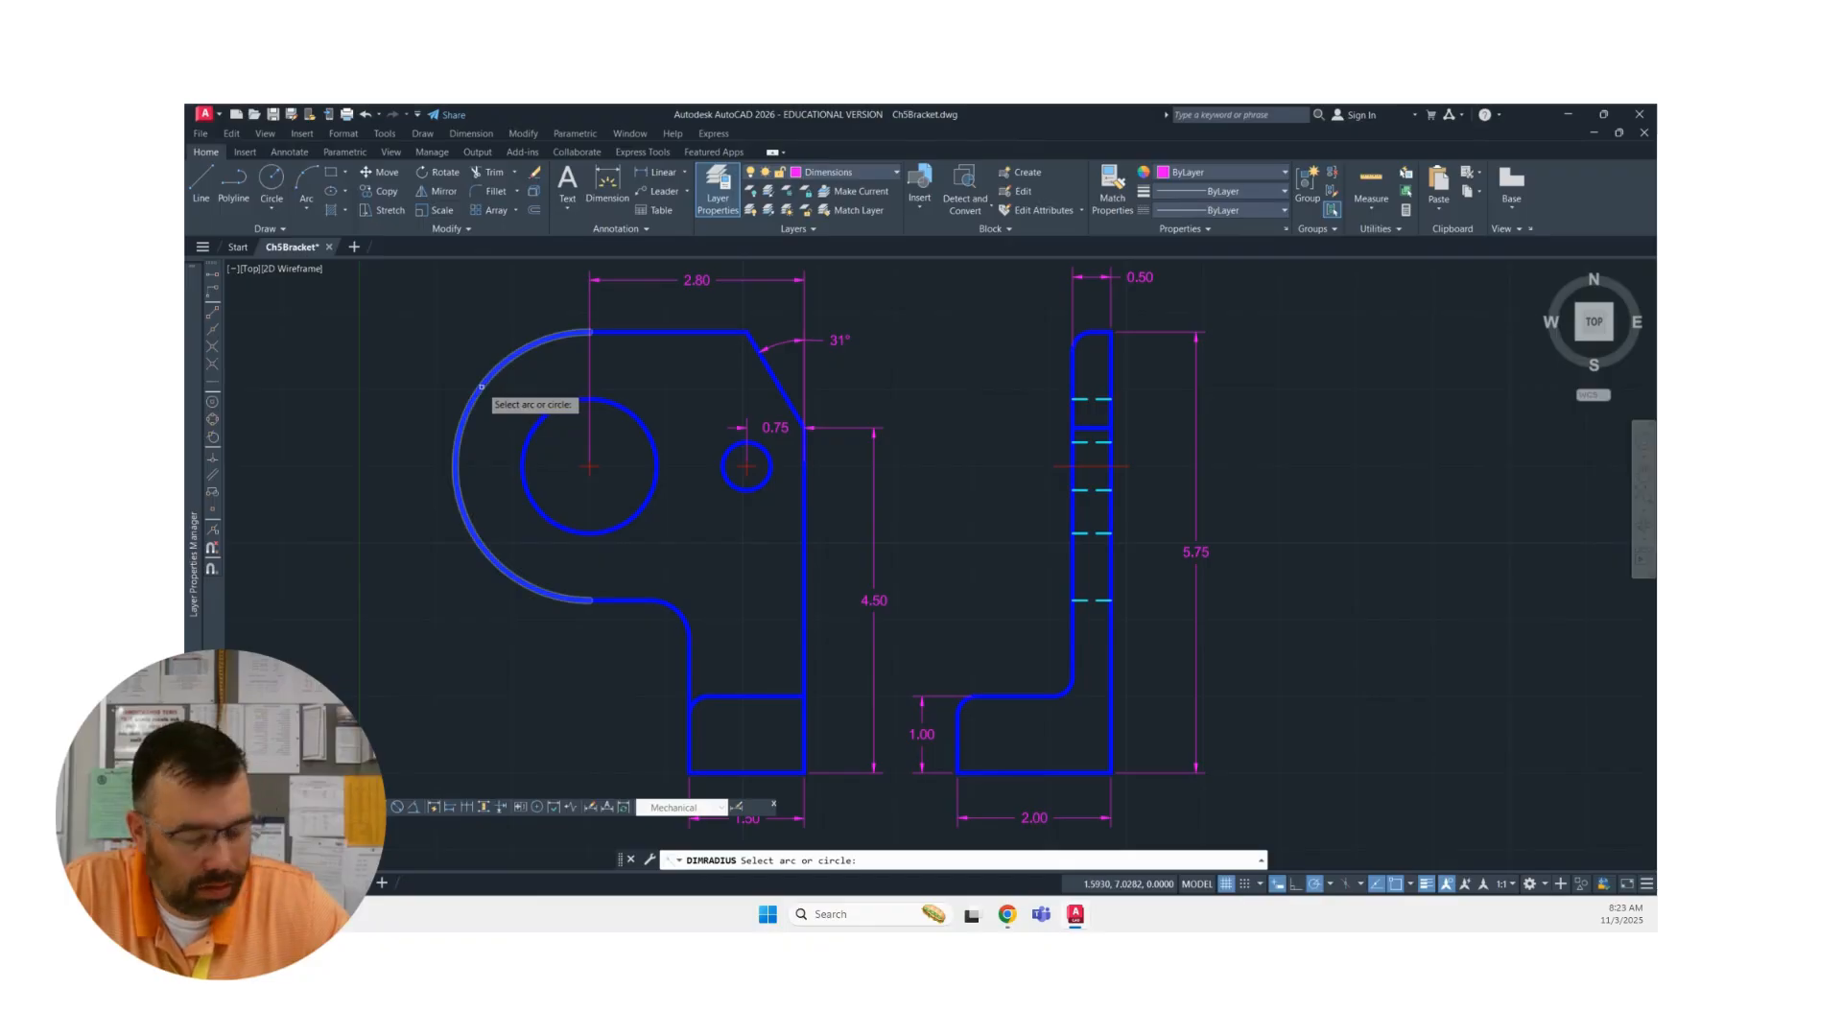
left_click(482, 387)
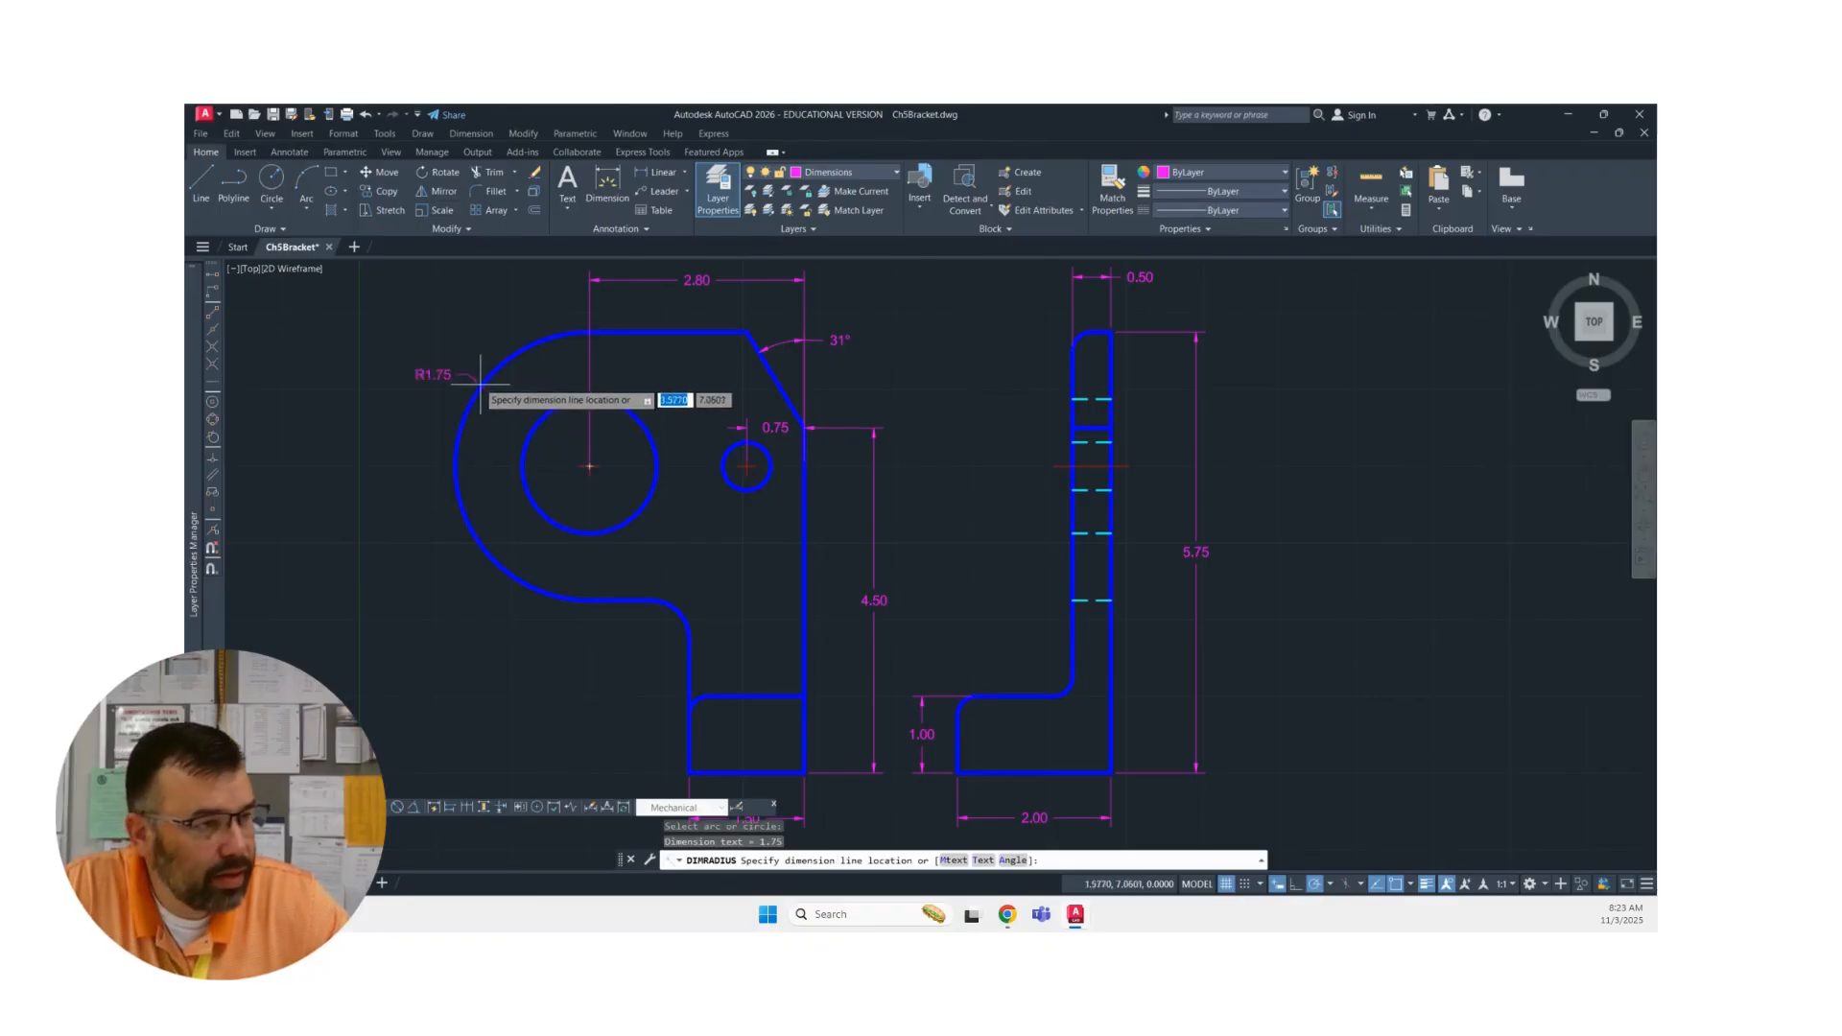
left_click(462, 353)
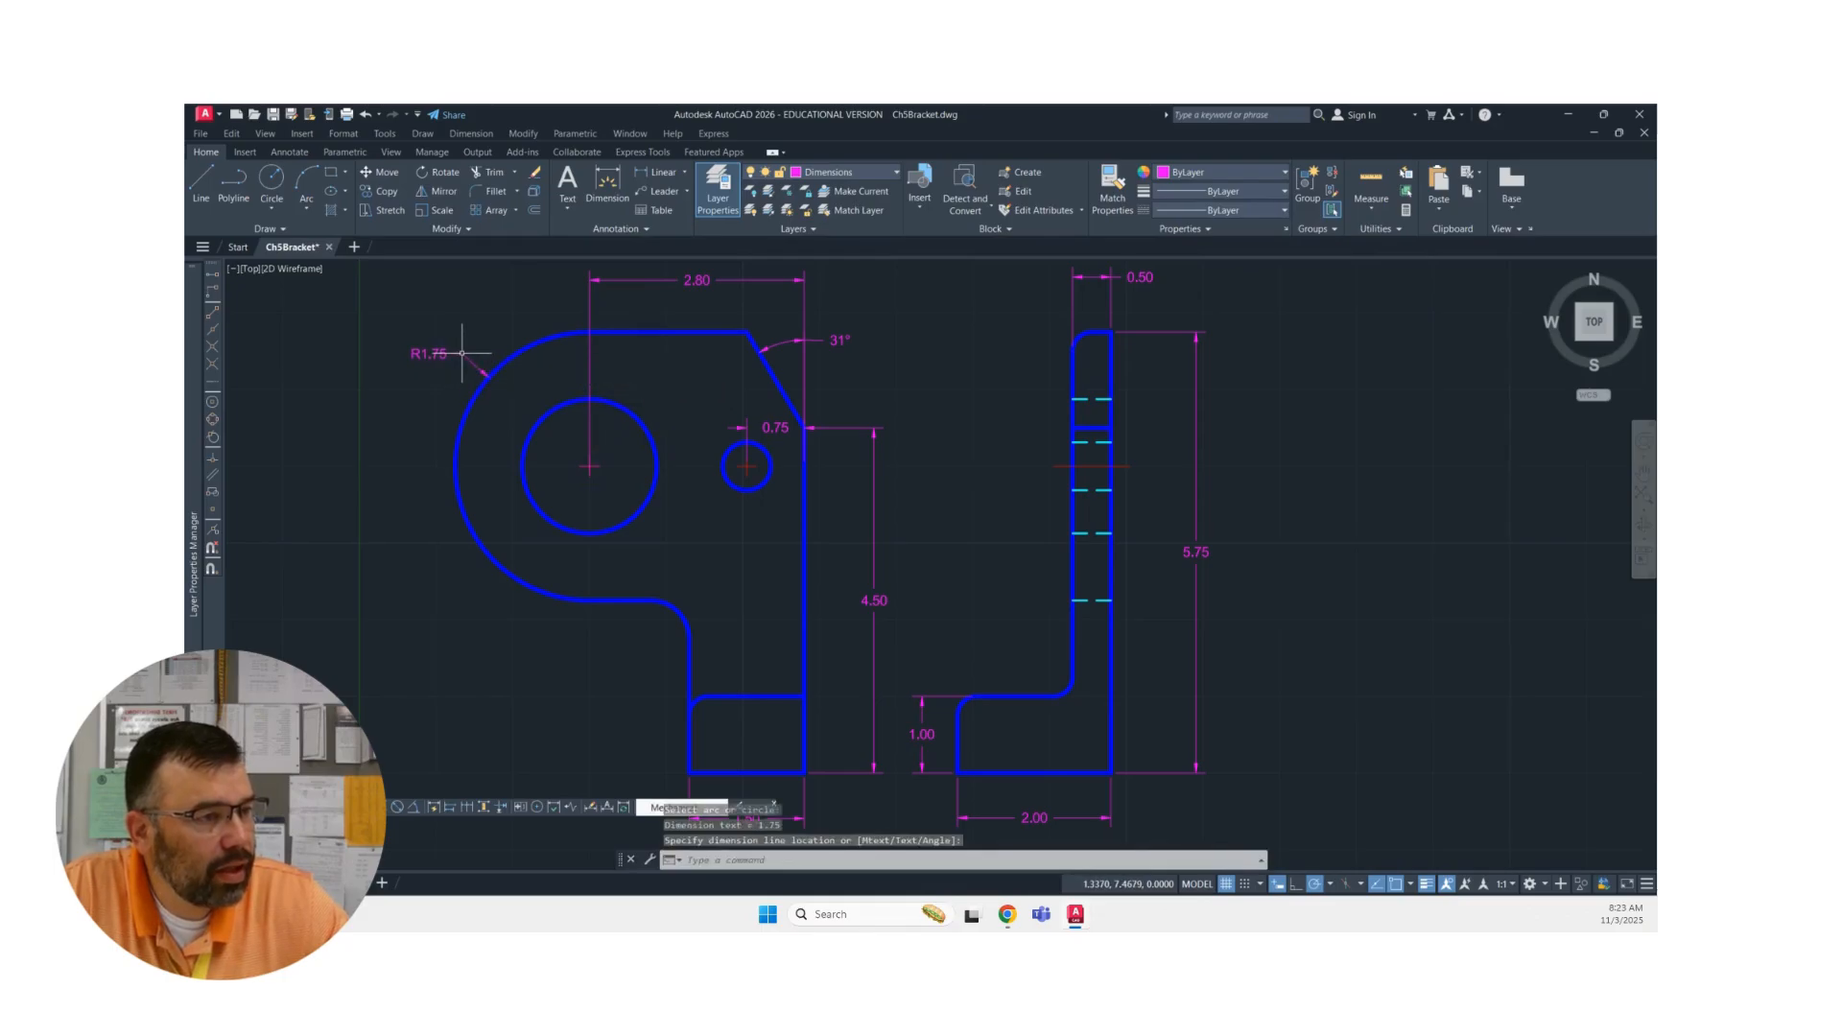
right_click(379, 435)
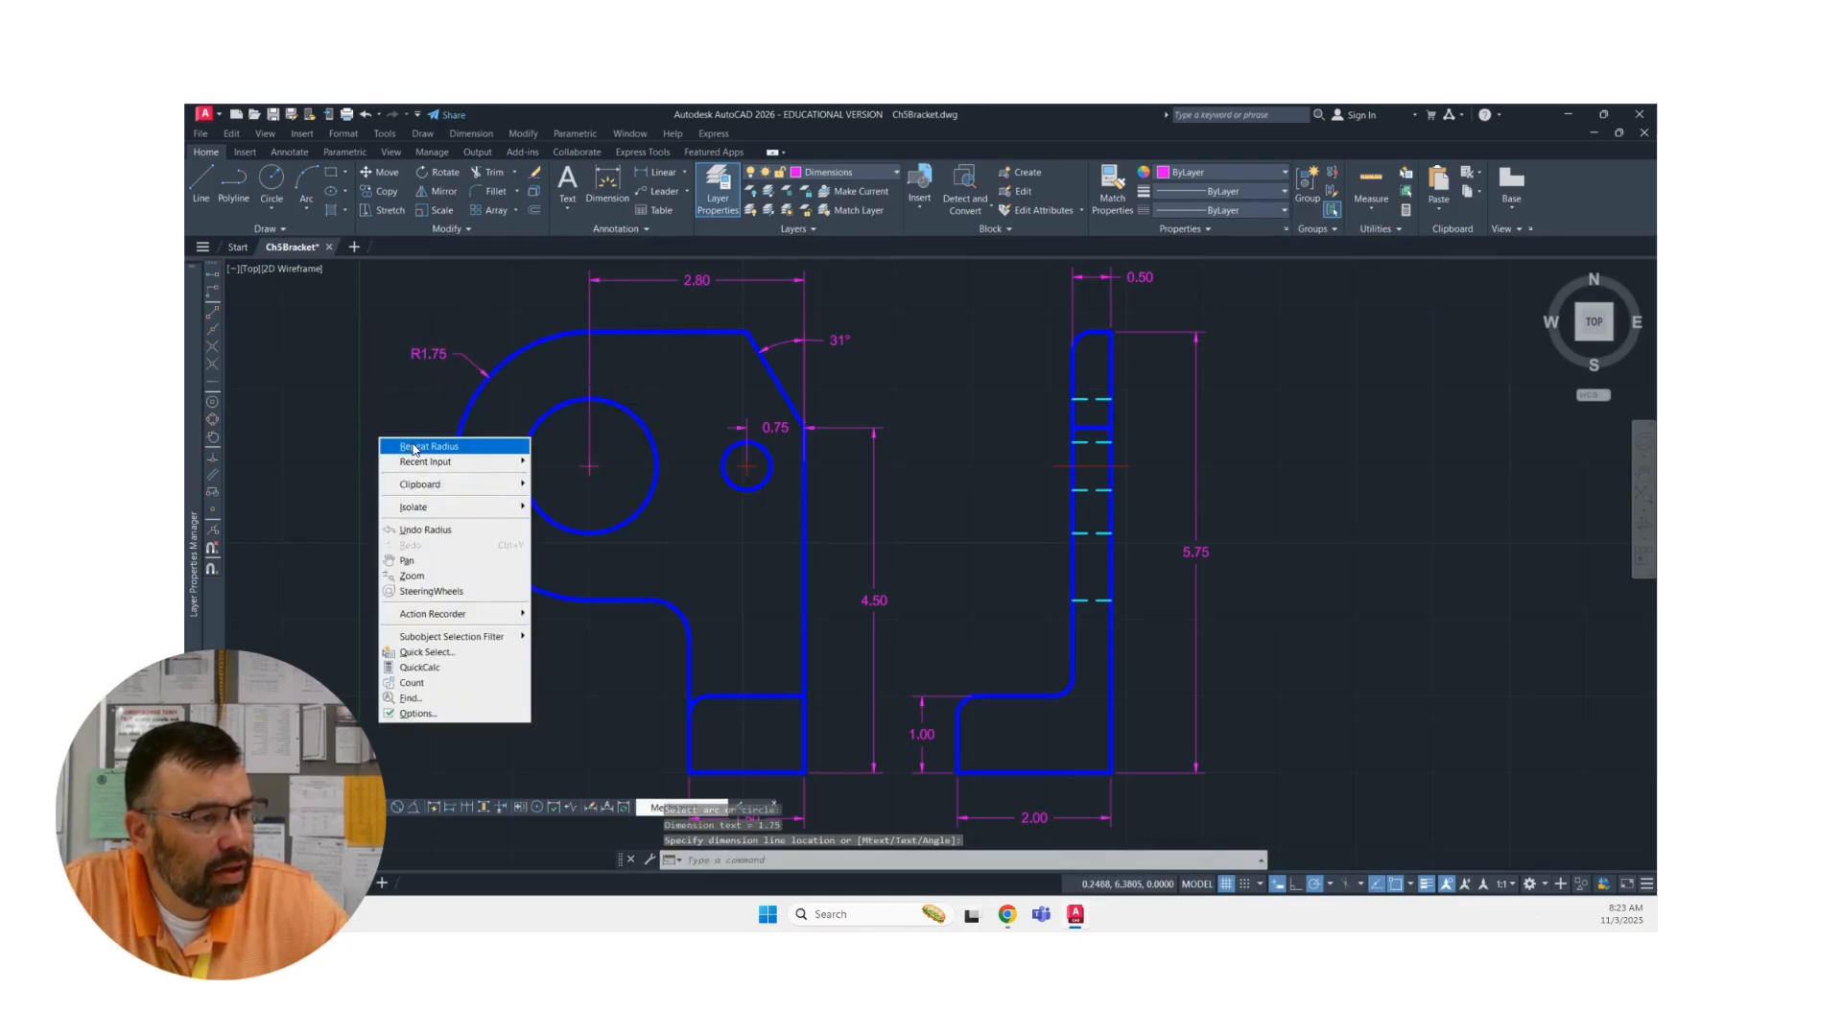
left_click(412, 442)
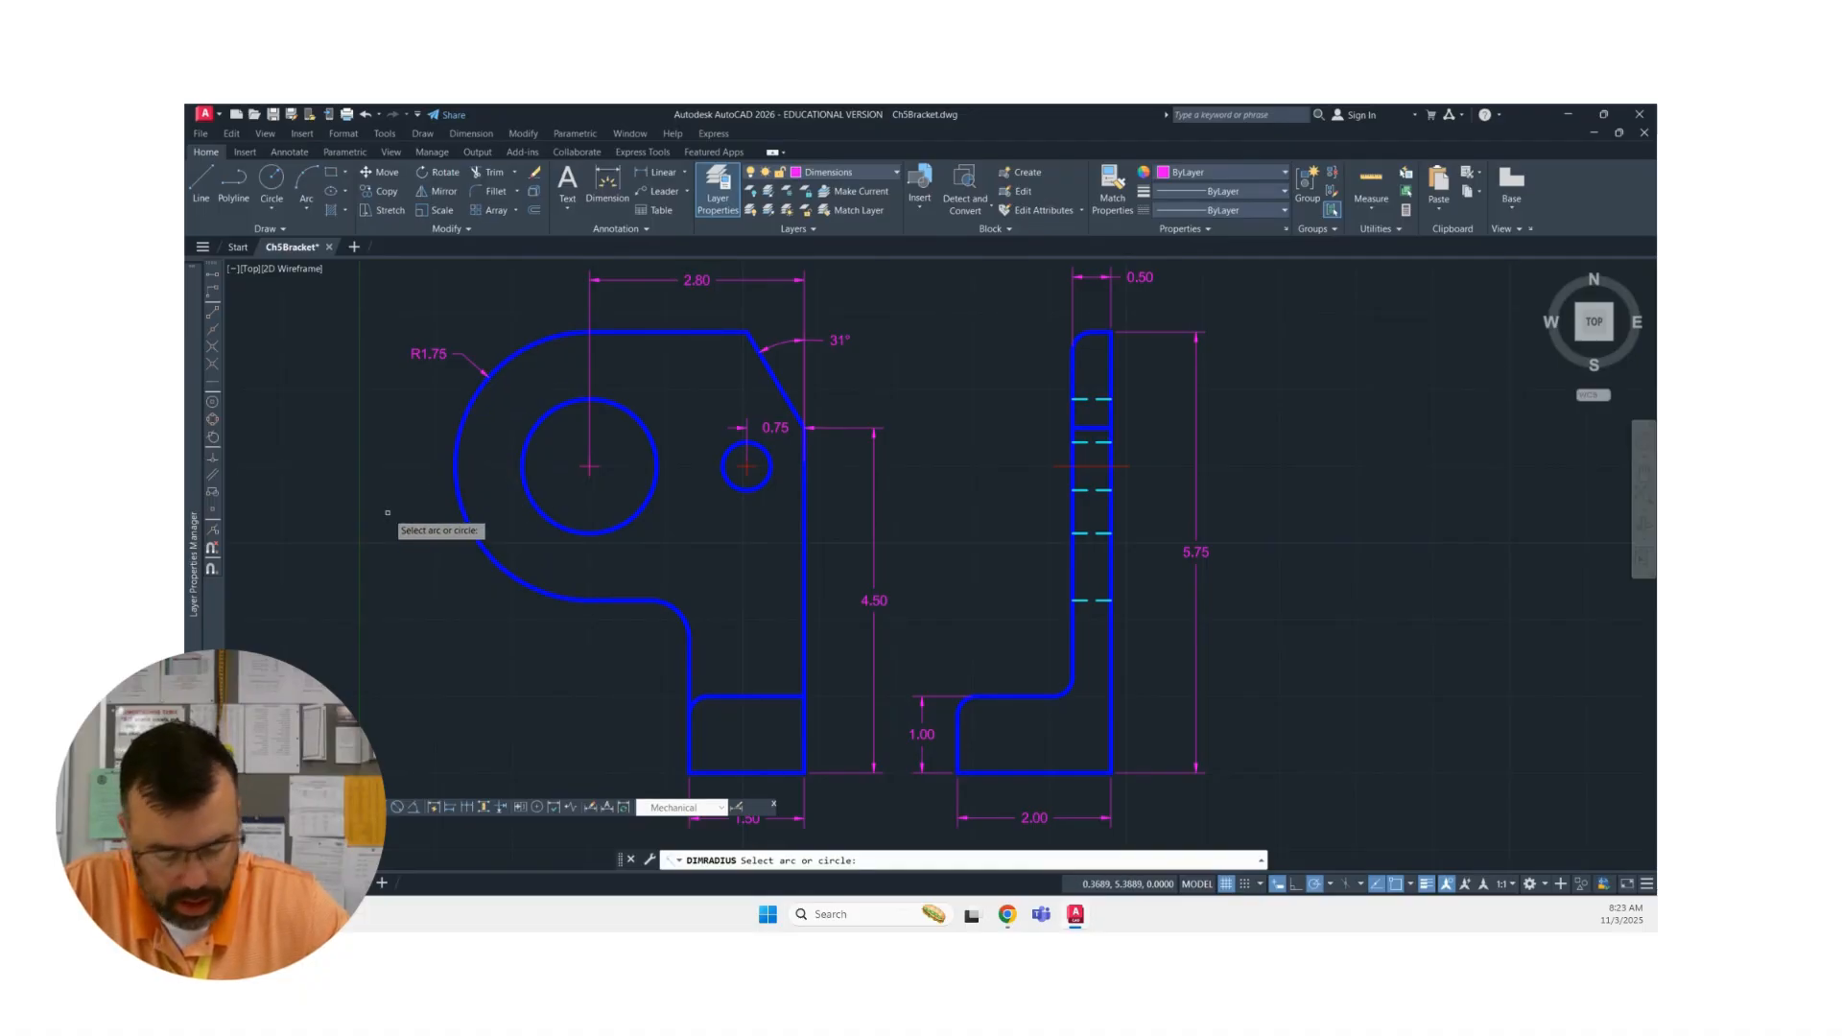
key("Escape")
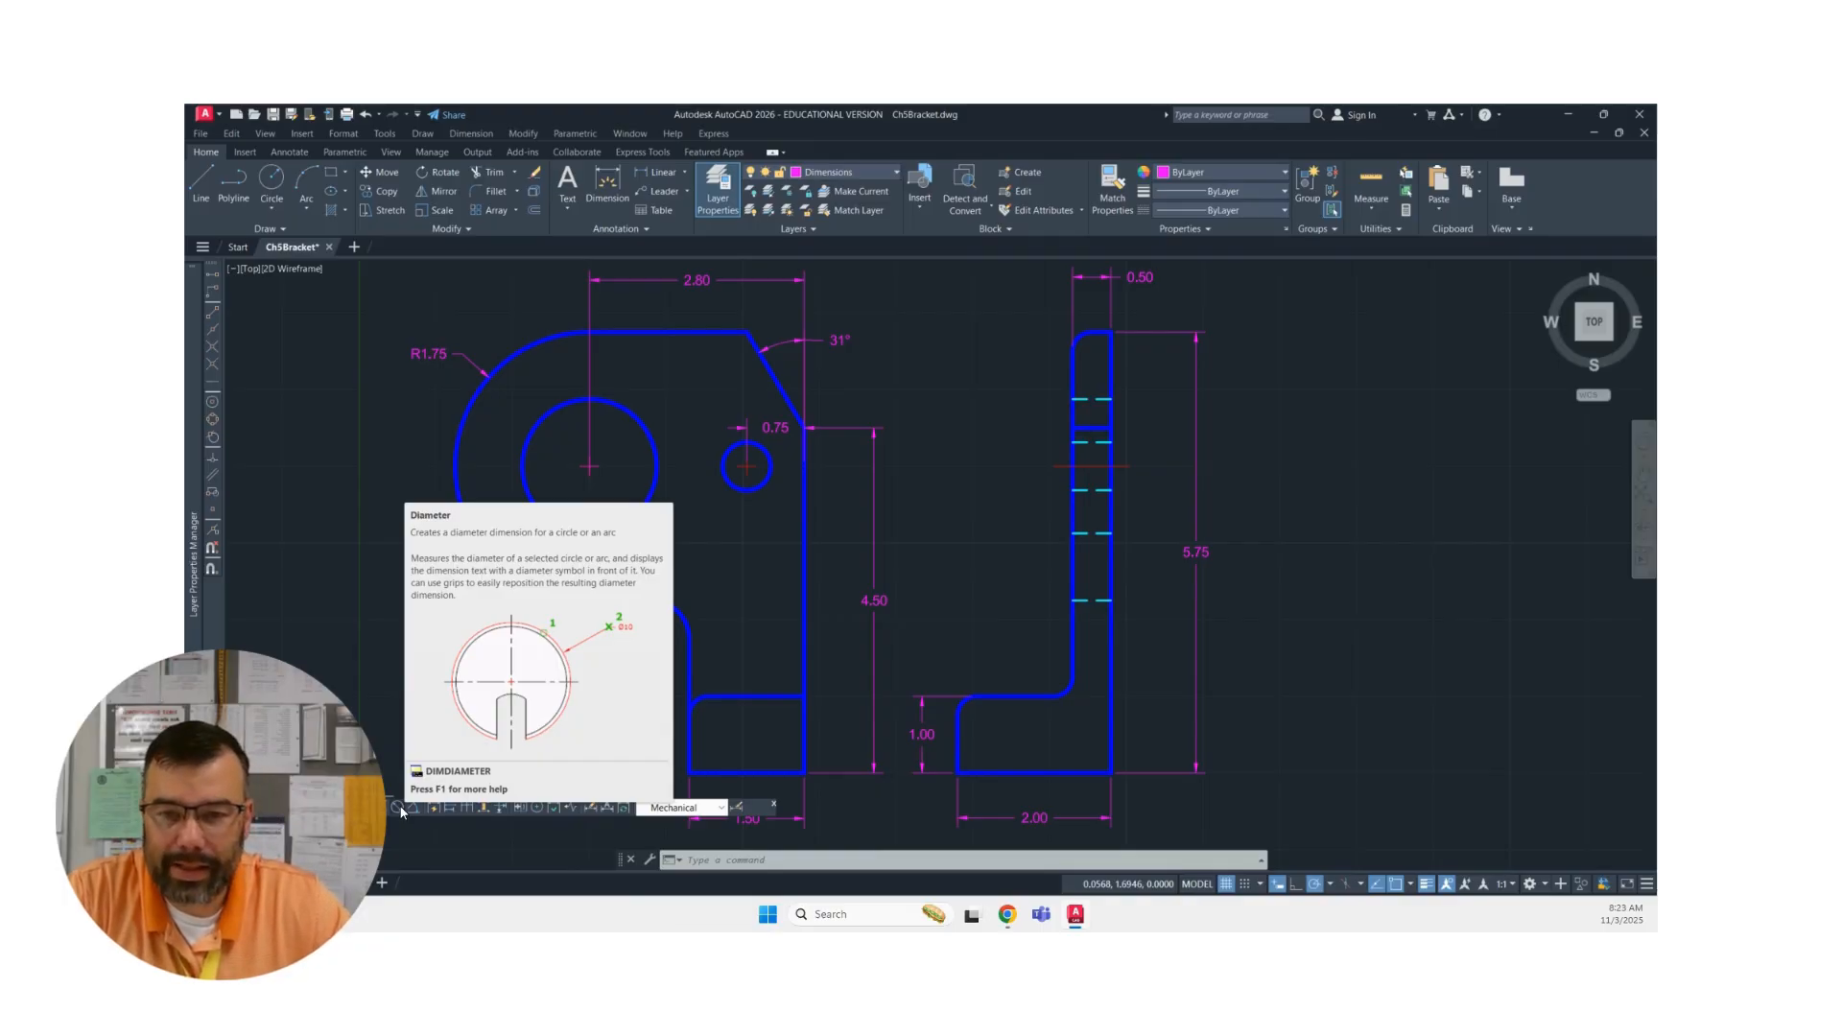
- Add a diameter dimension to the front view's large circle, placing its text outside the lower-left portion of the outer arc
left_click(401, 812)
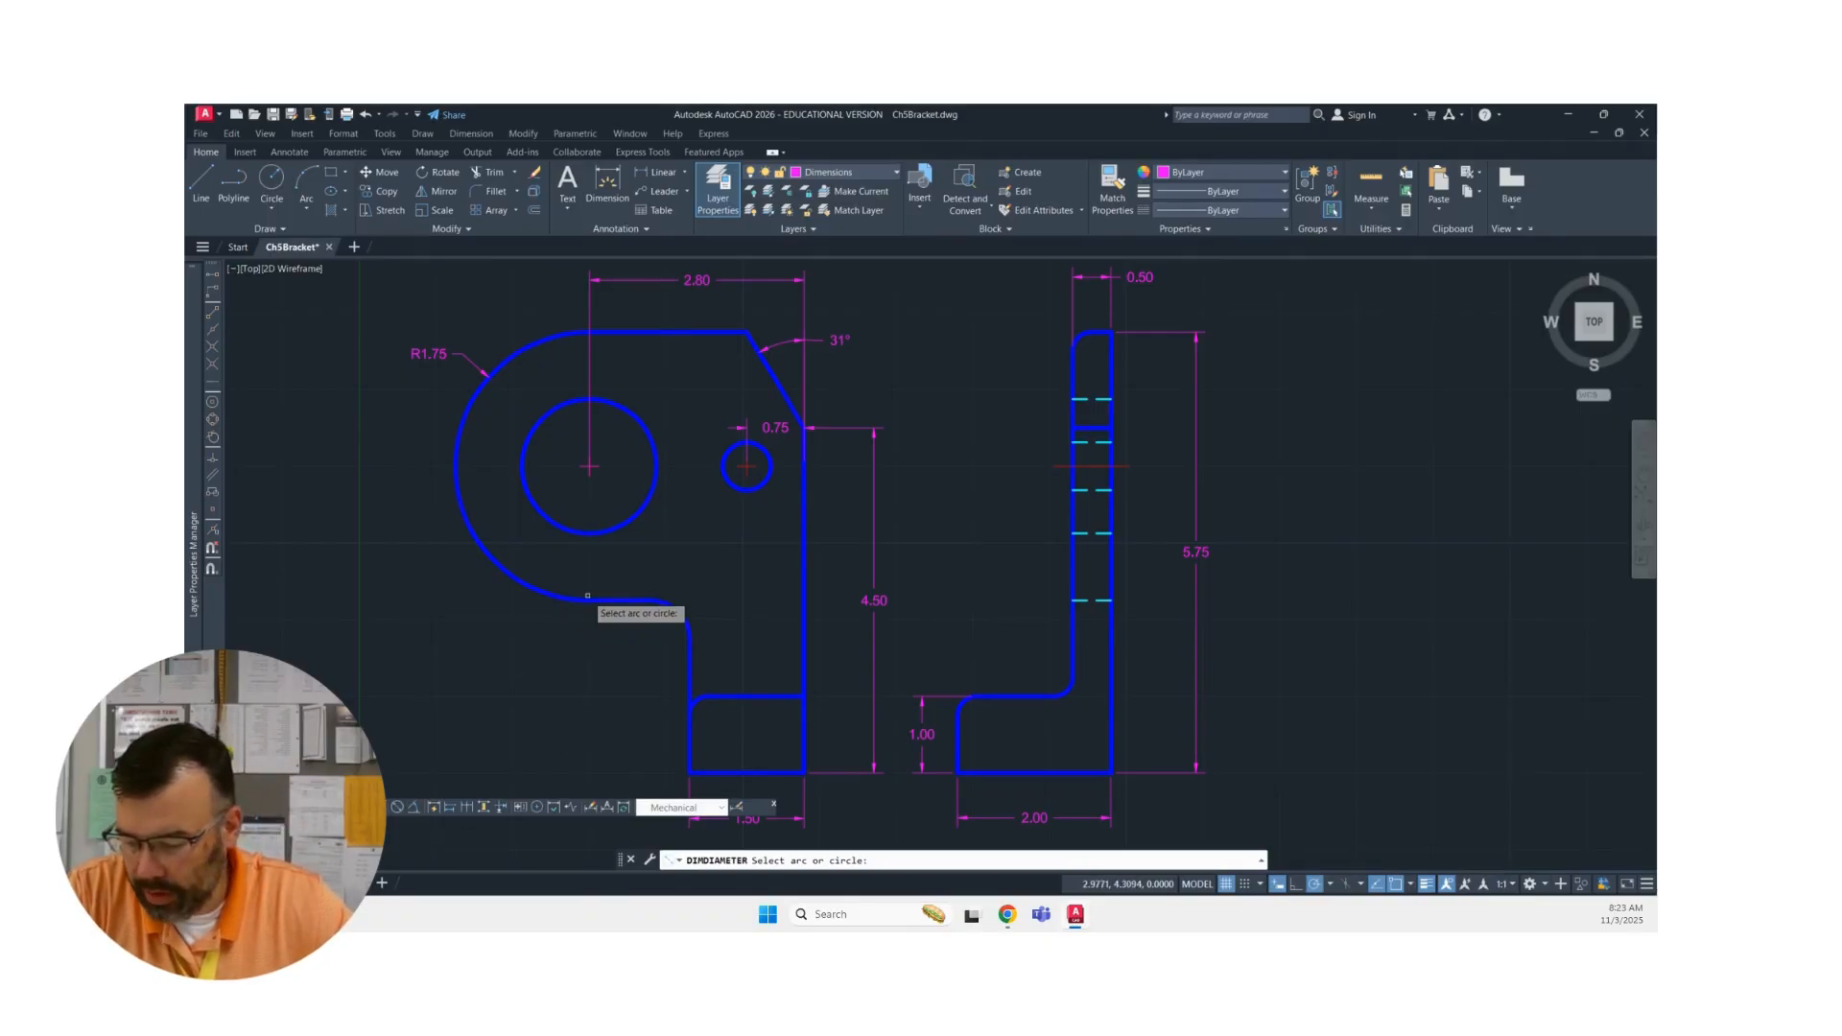
left_click(565, 527)
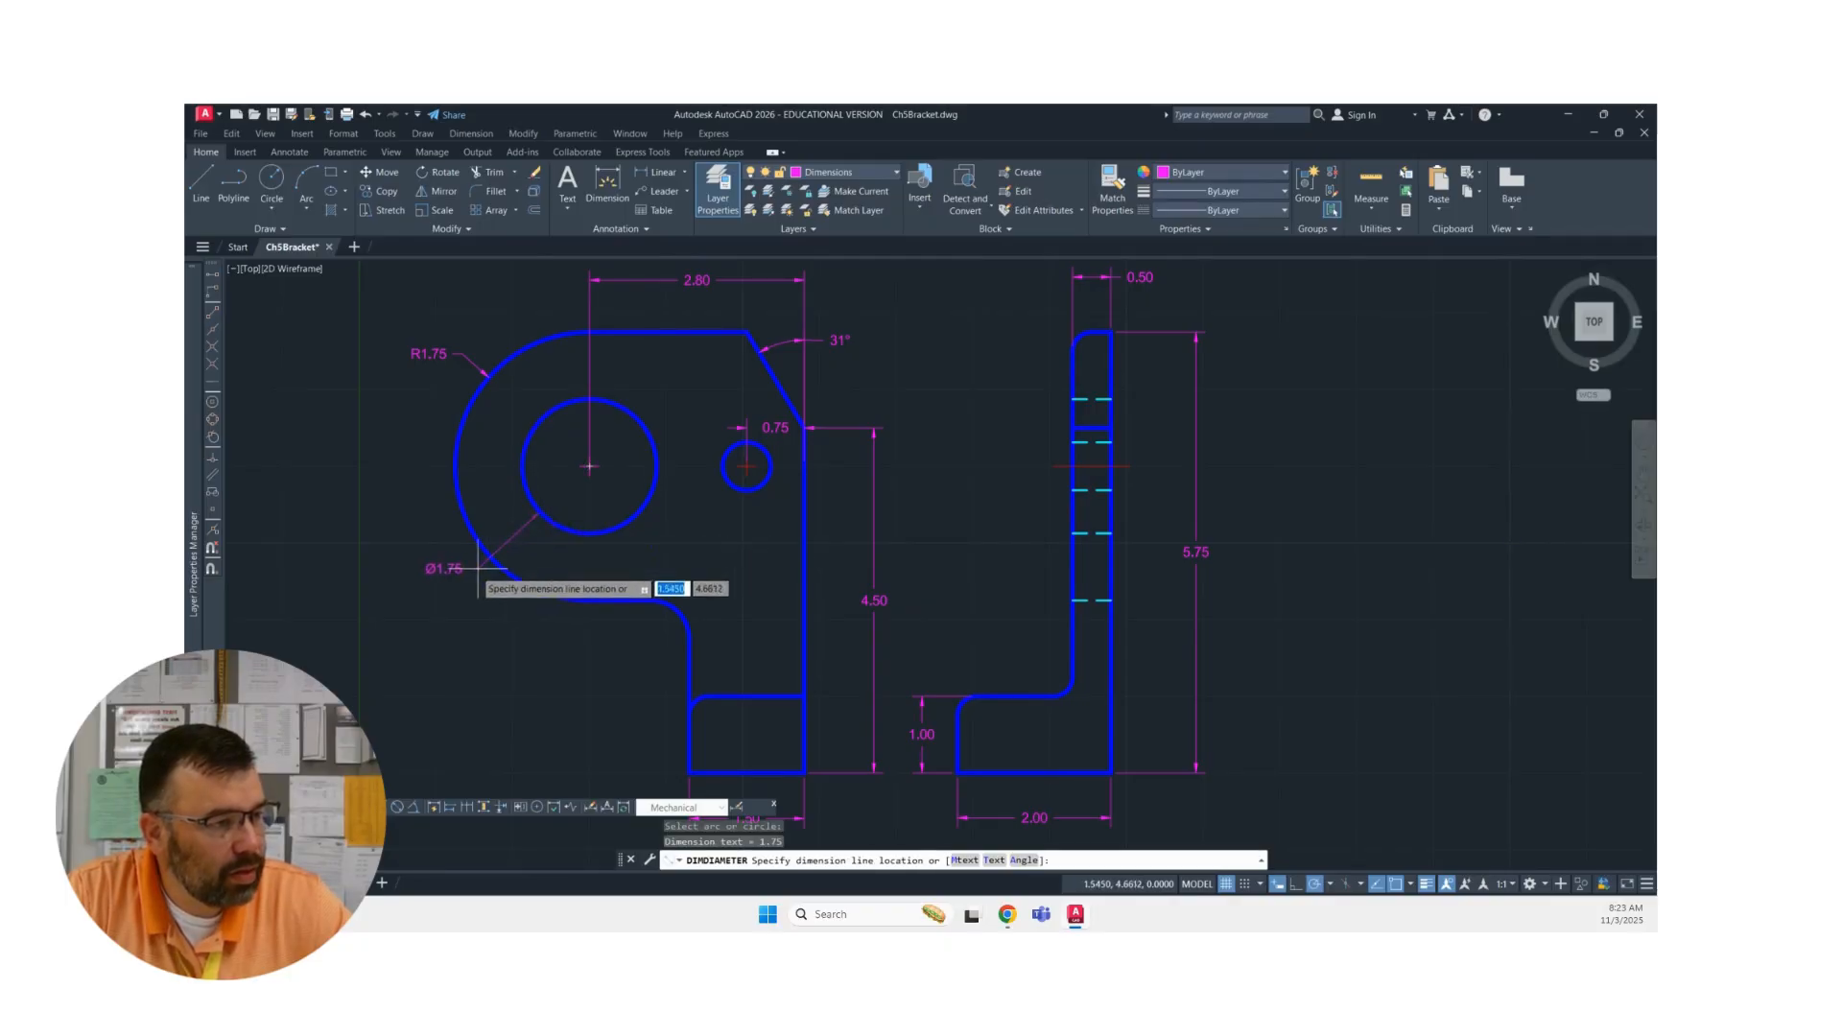
left_click(461, 596)
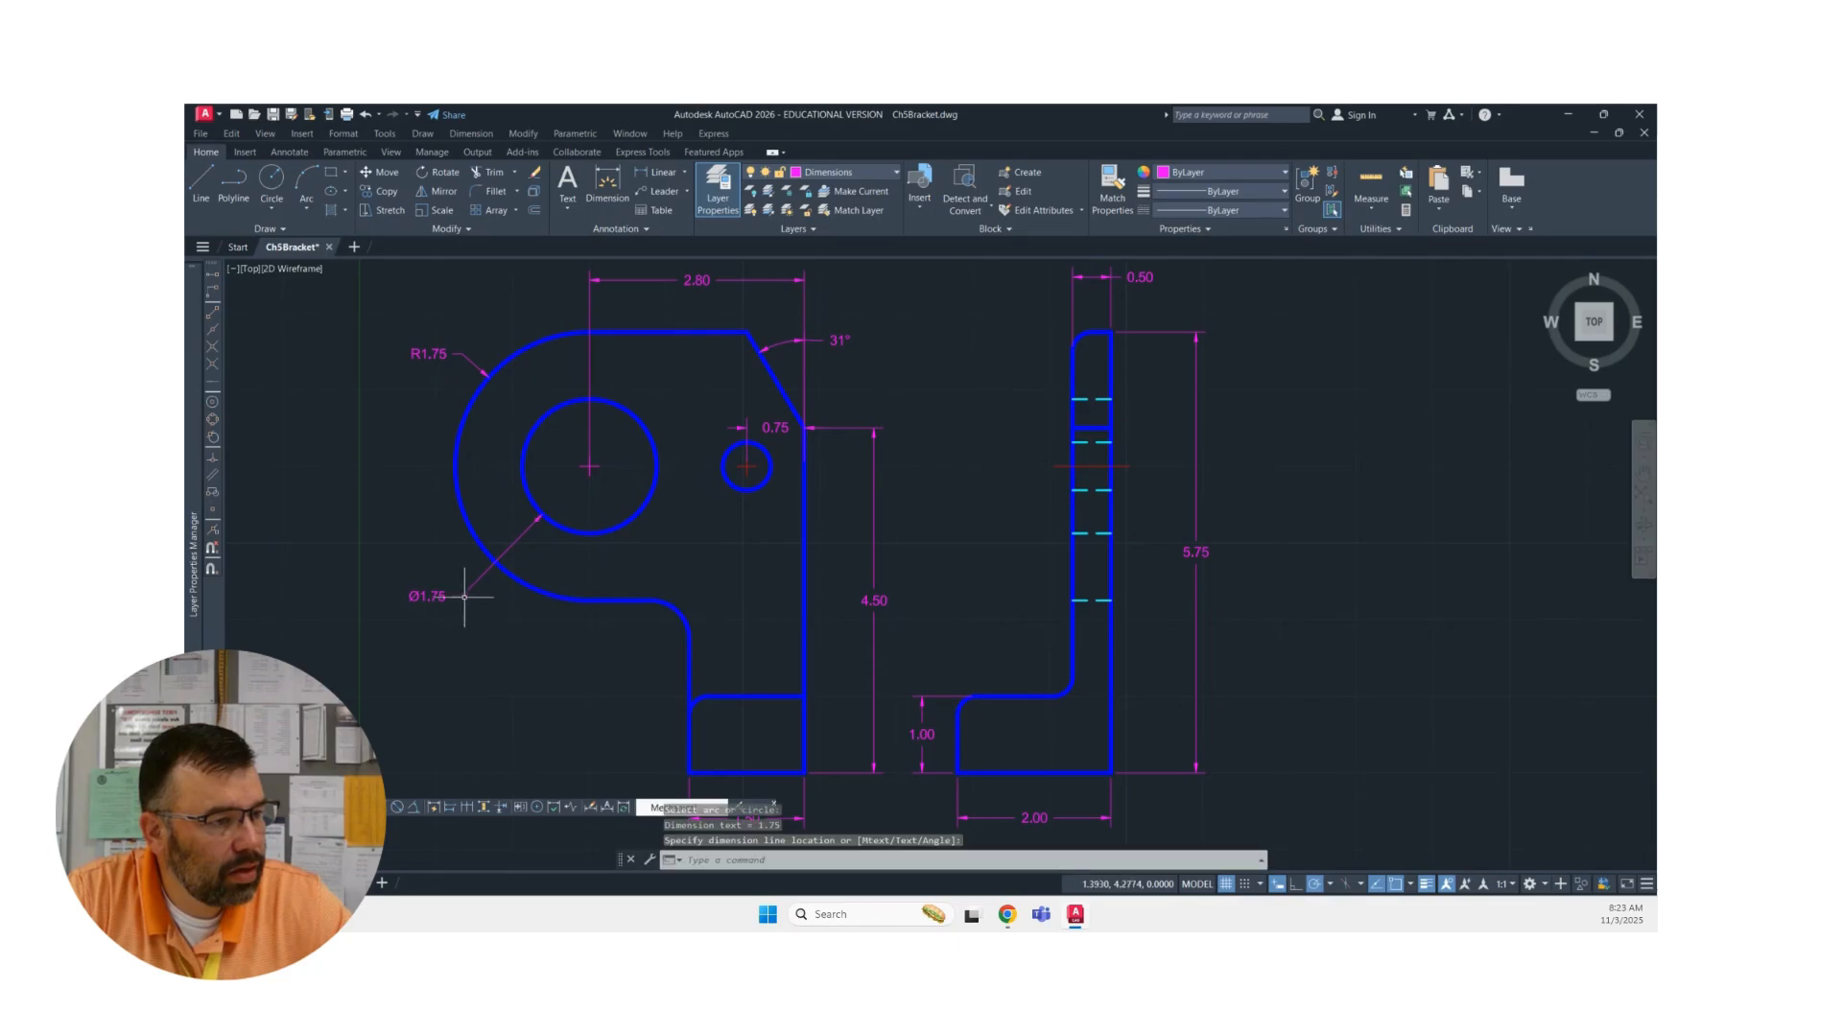
- Add a diameter dimension to the front view's small circle, placing its text below and just beyond the vertical right edge
right_click(515, 660)
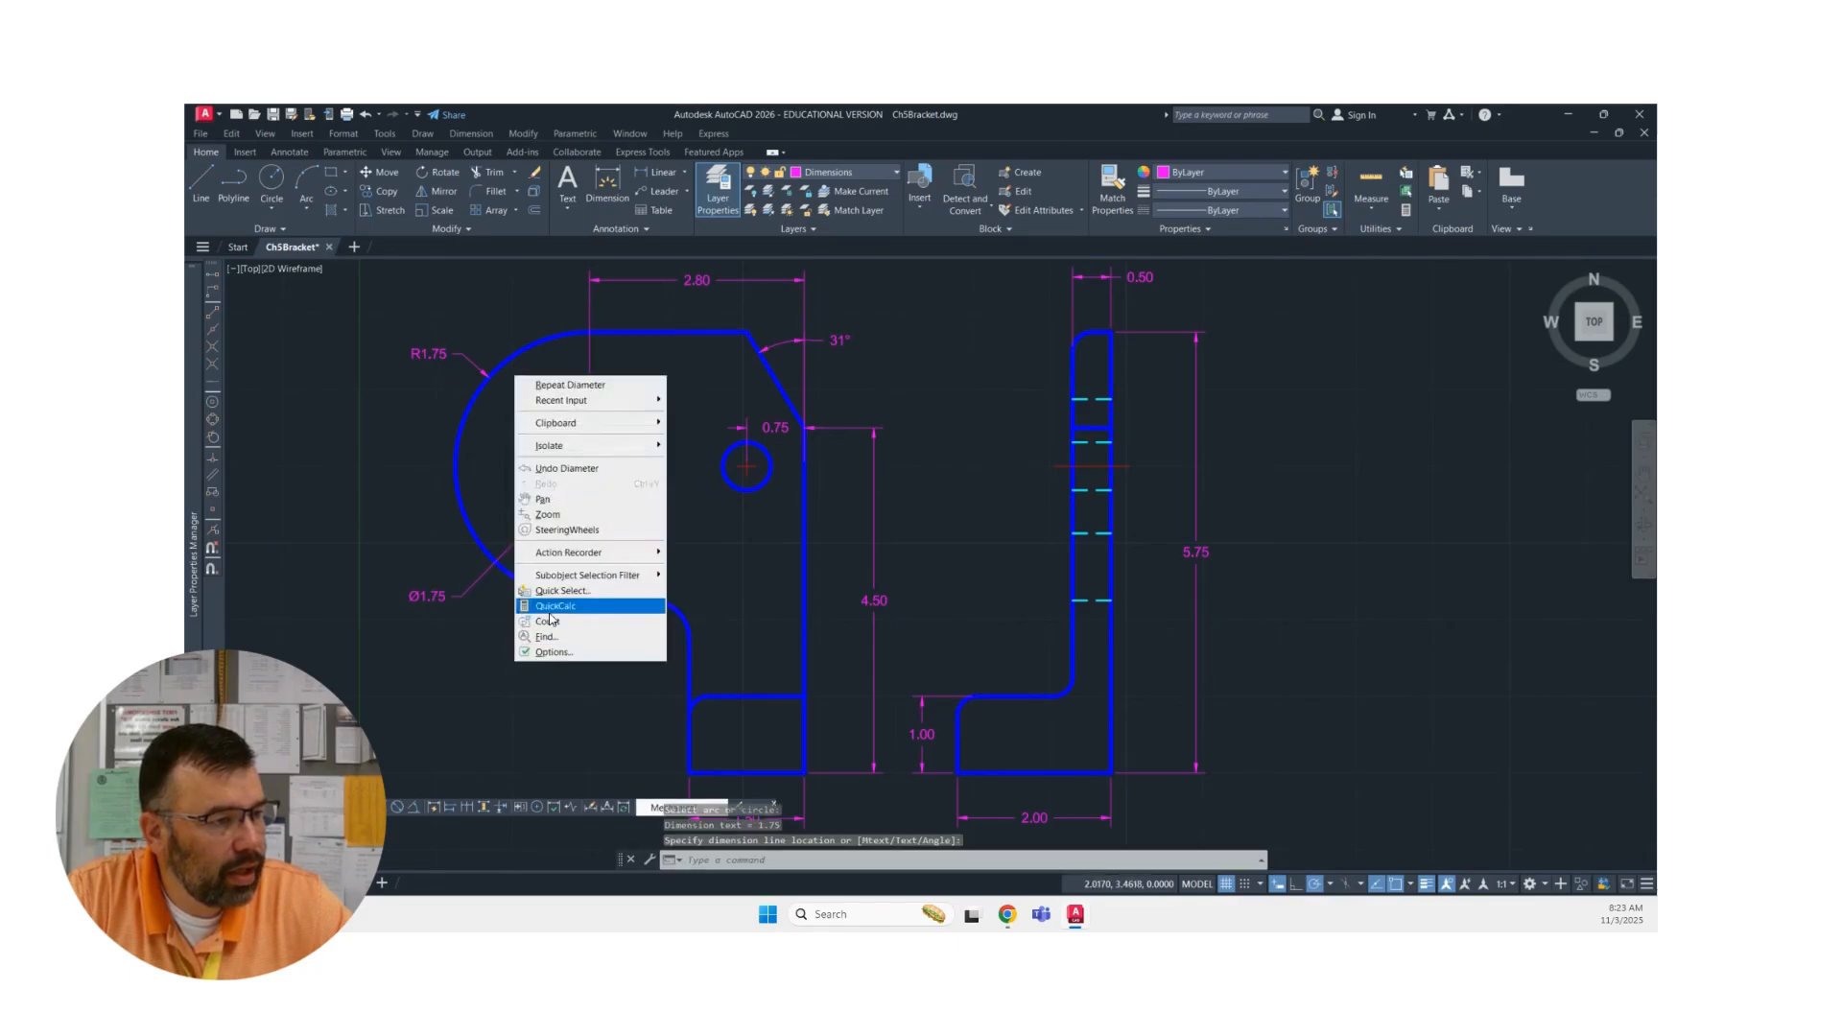
left_click(609, 389)
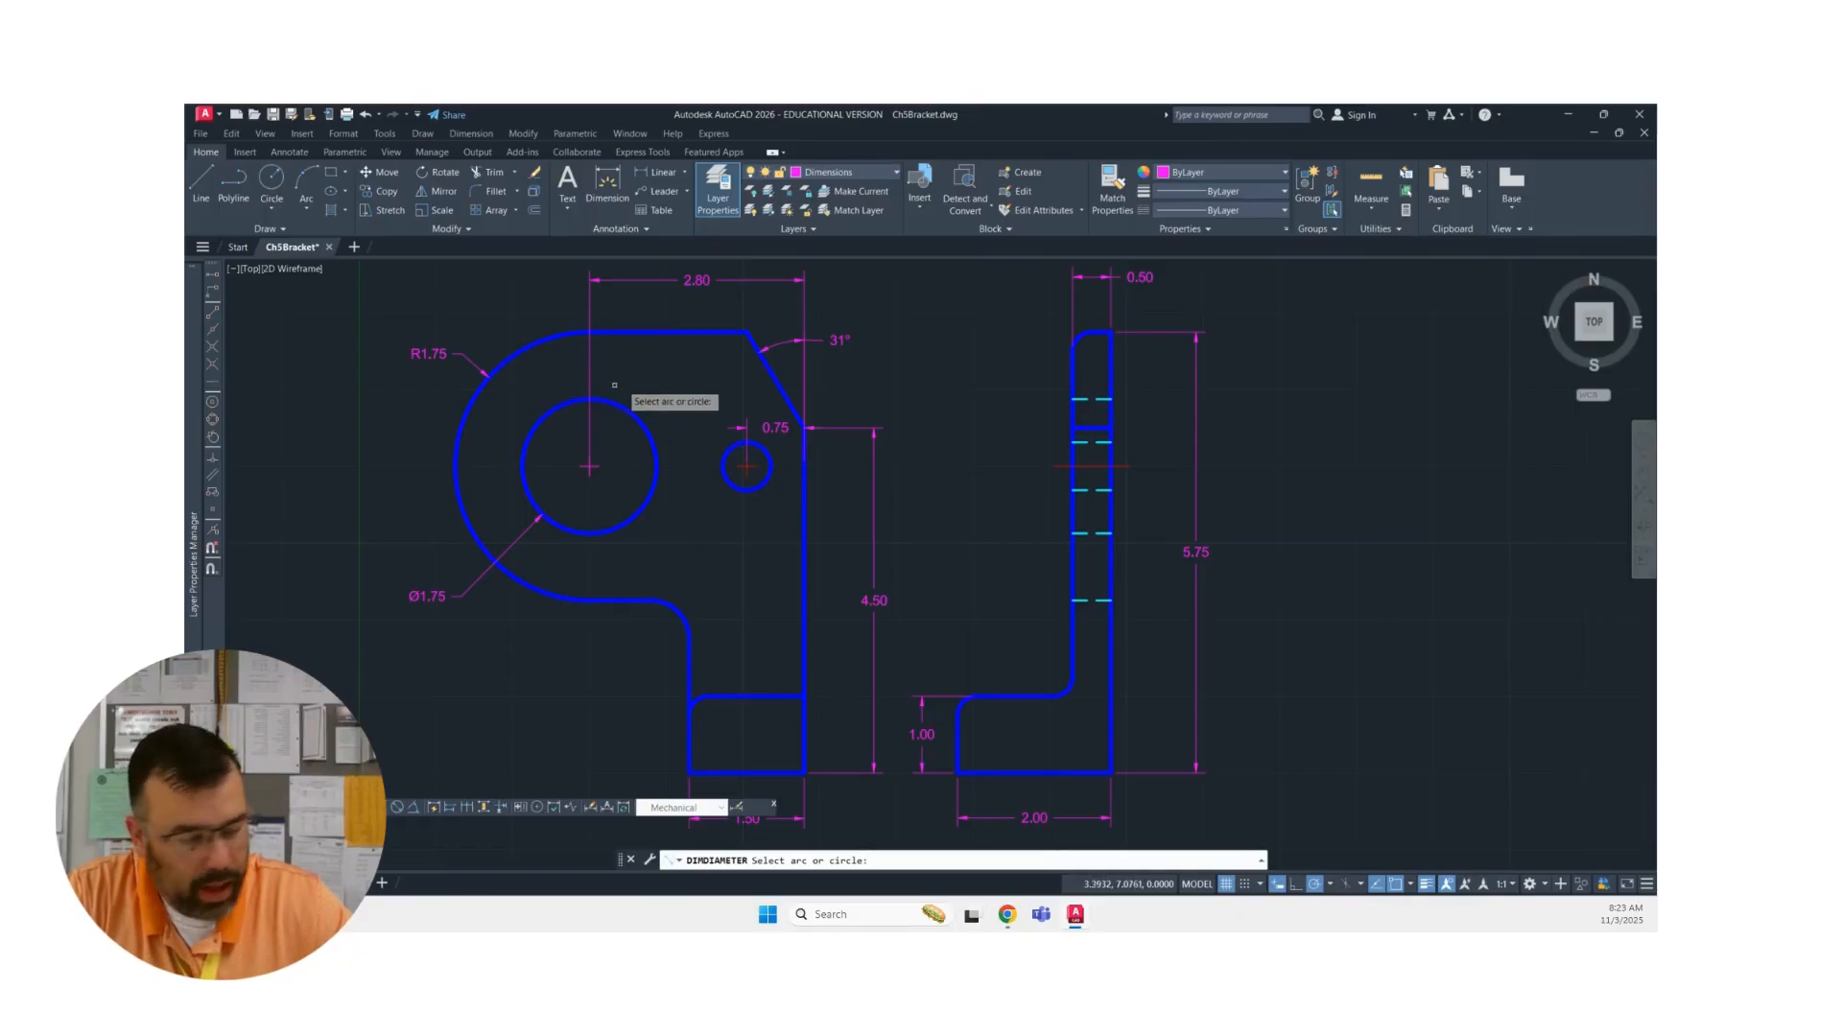
left_click(732, 447)
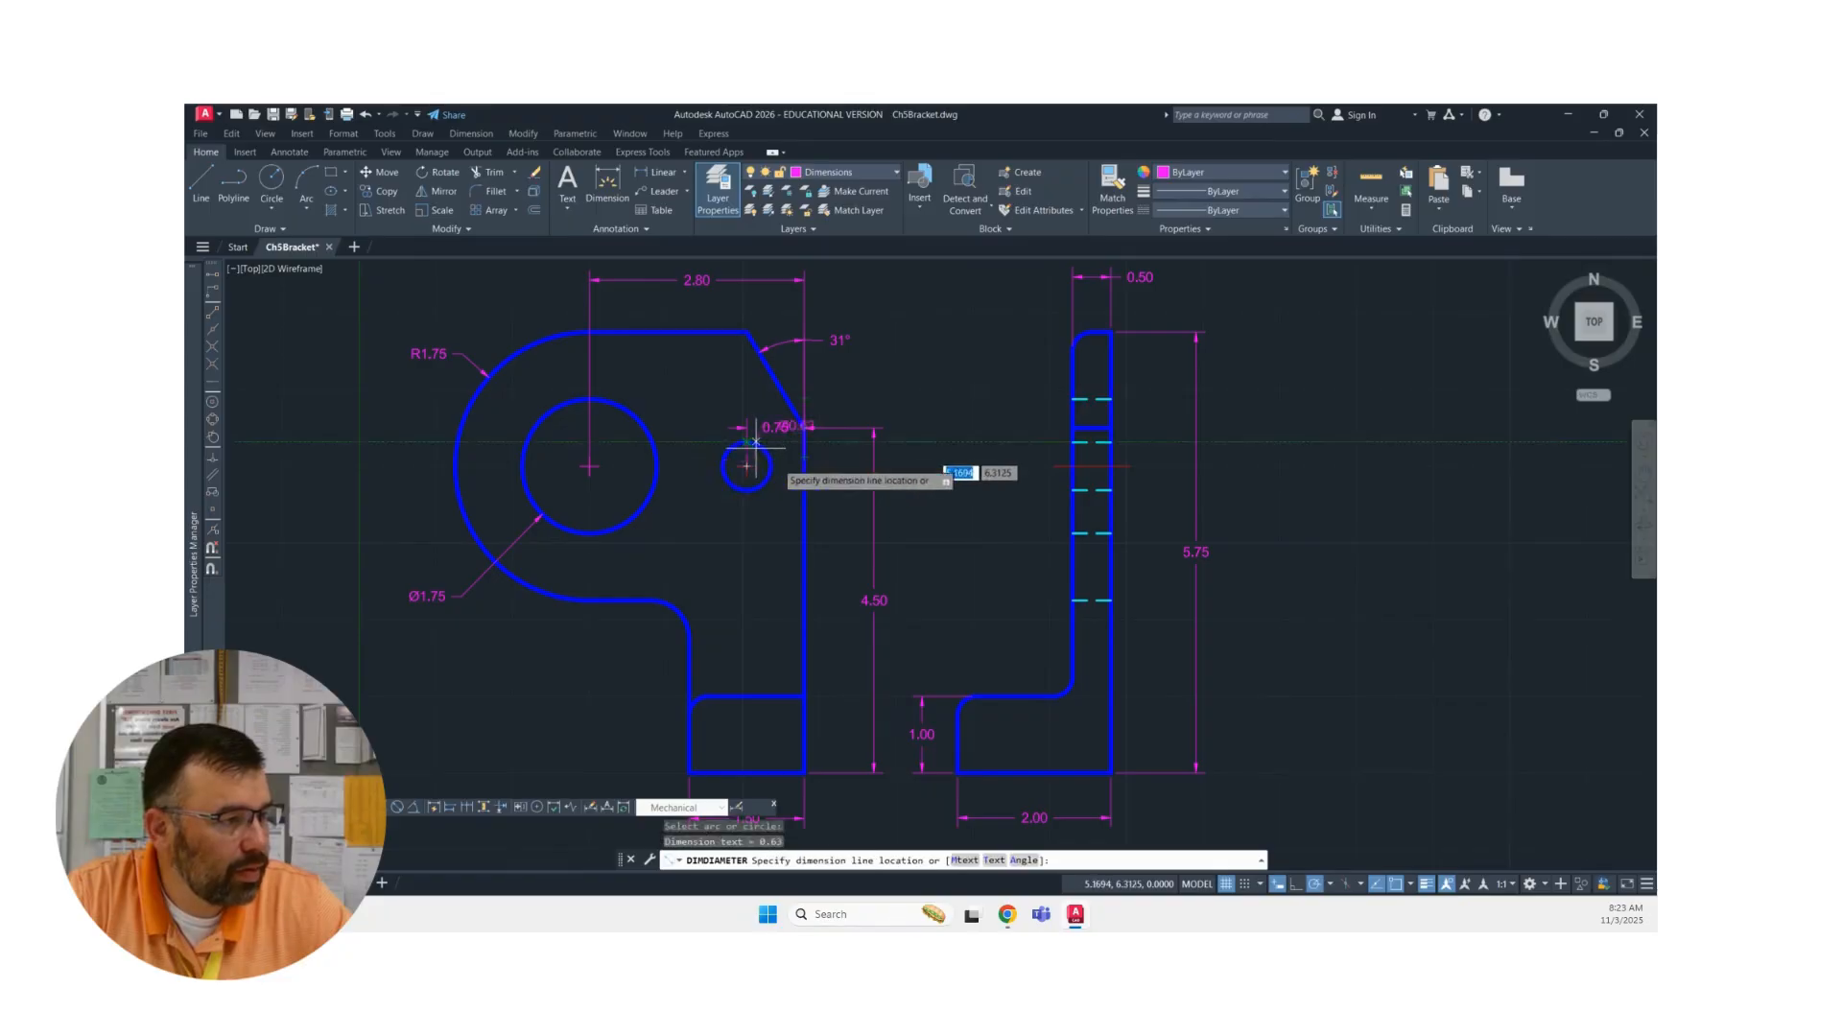
left_click(815, 525)
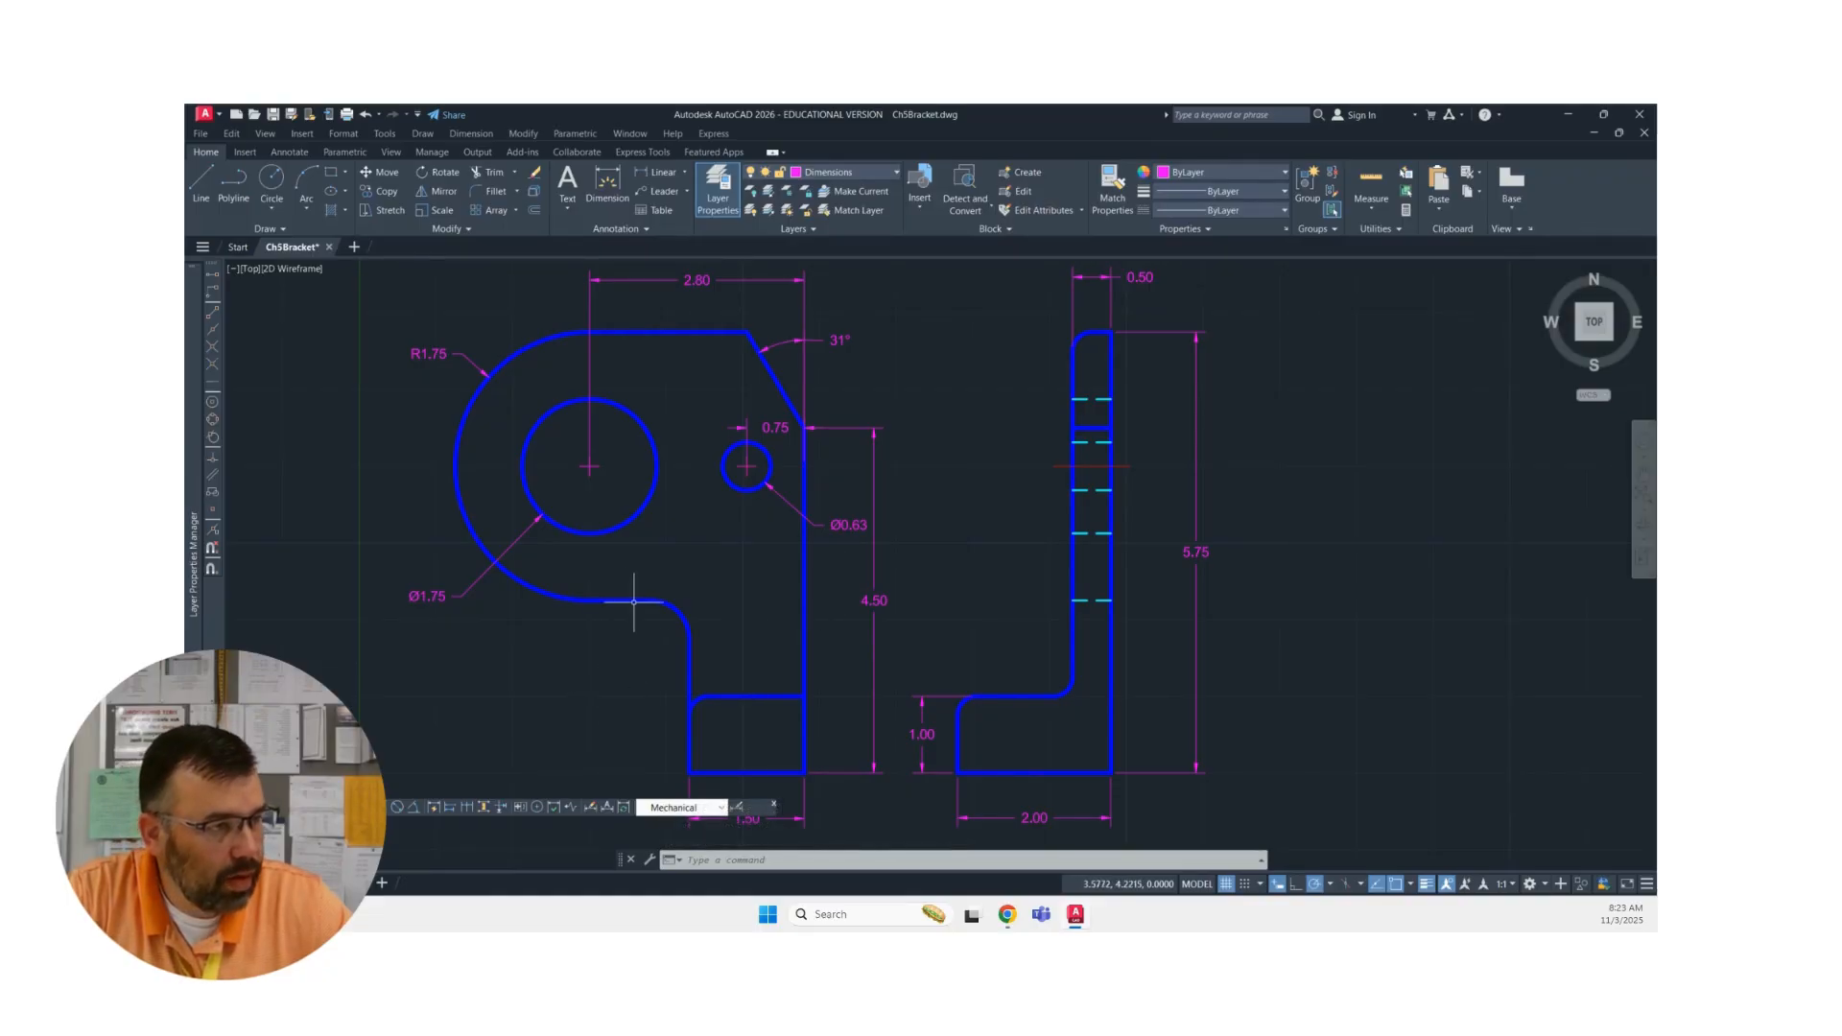
- Add a radius dimension to the front view's inner fillet above the base, placing it on the concave side close to the arc
left_click(484, 806)
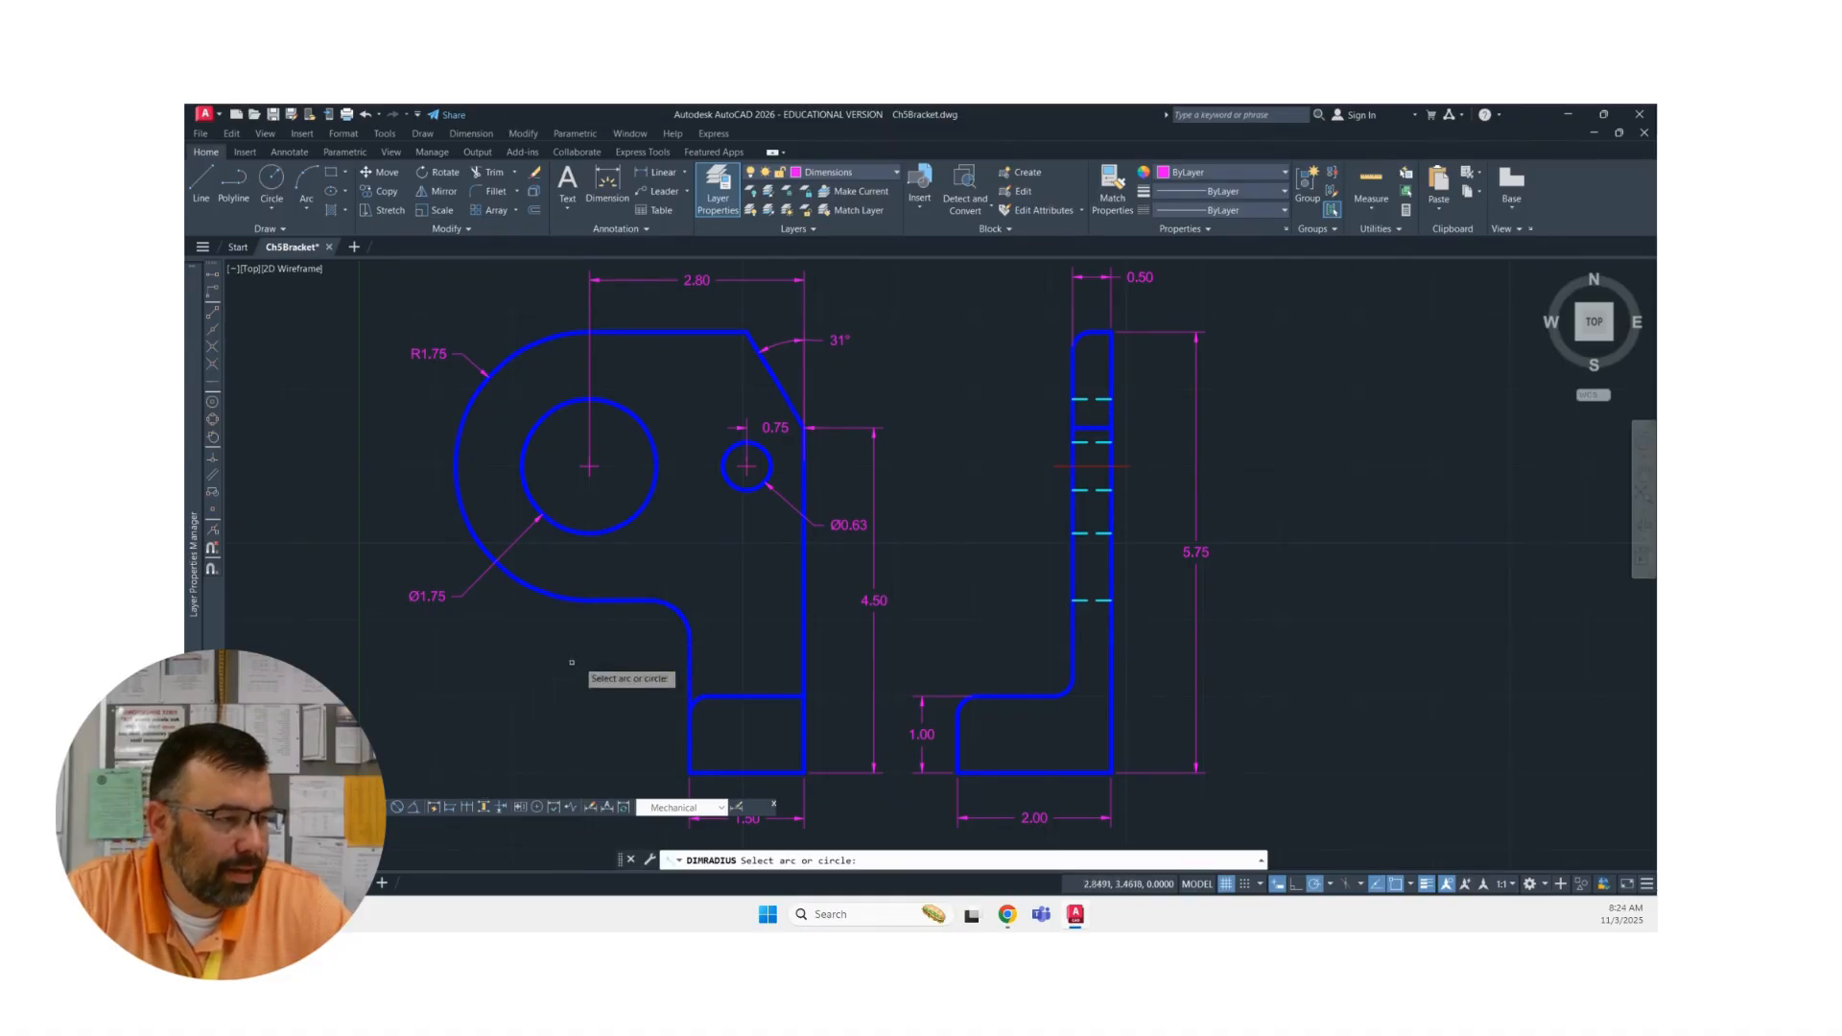
left_click(677, 612)
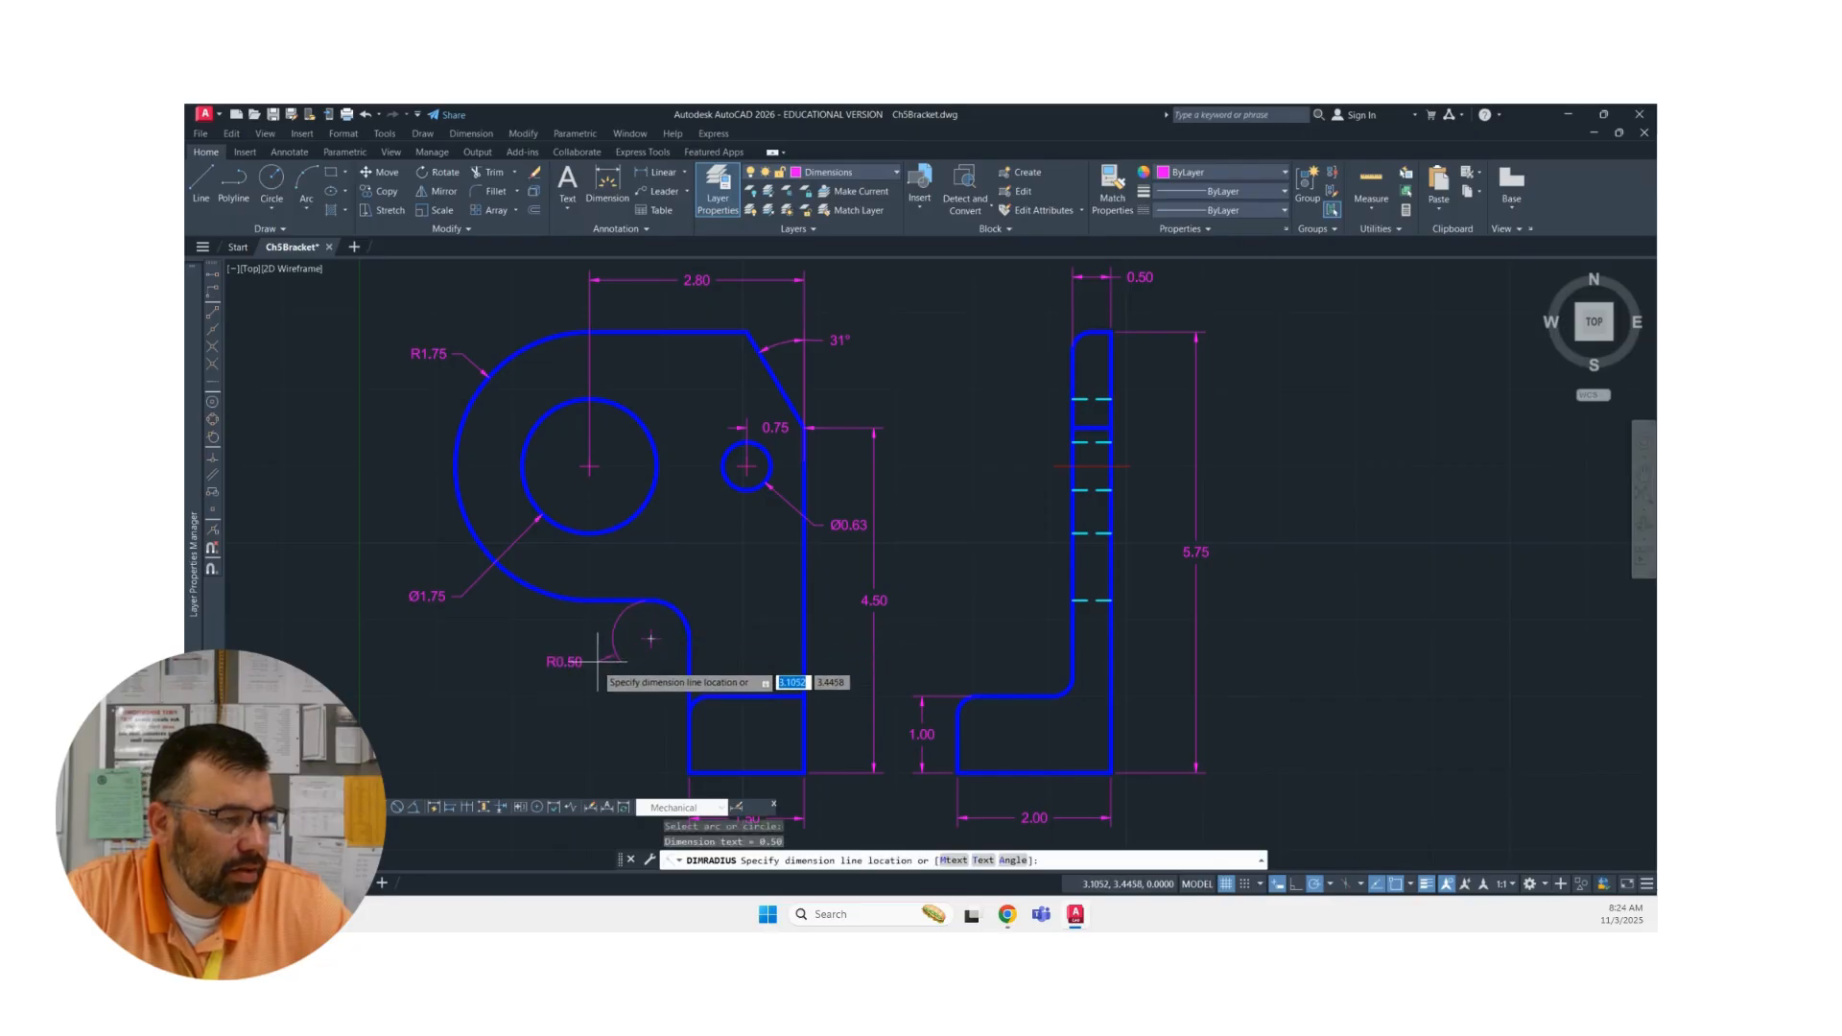
left_click(665, 622)
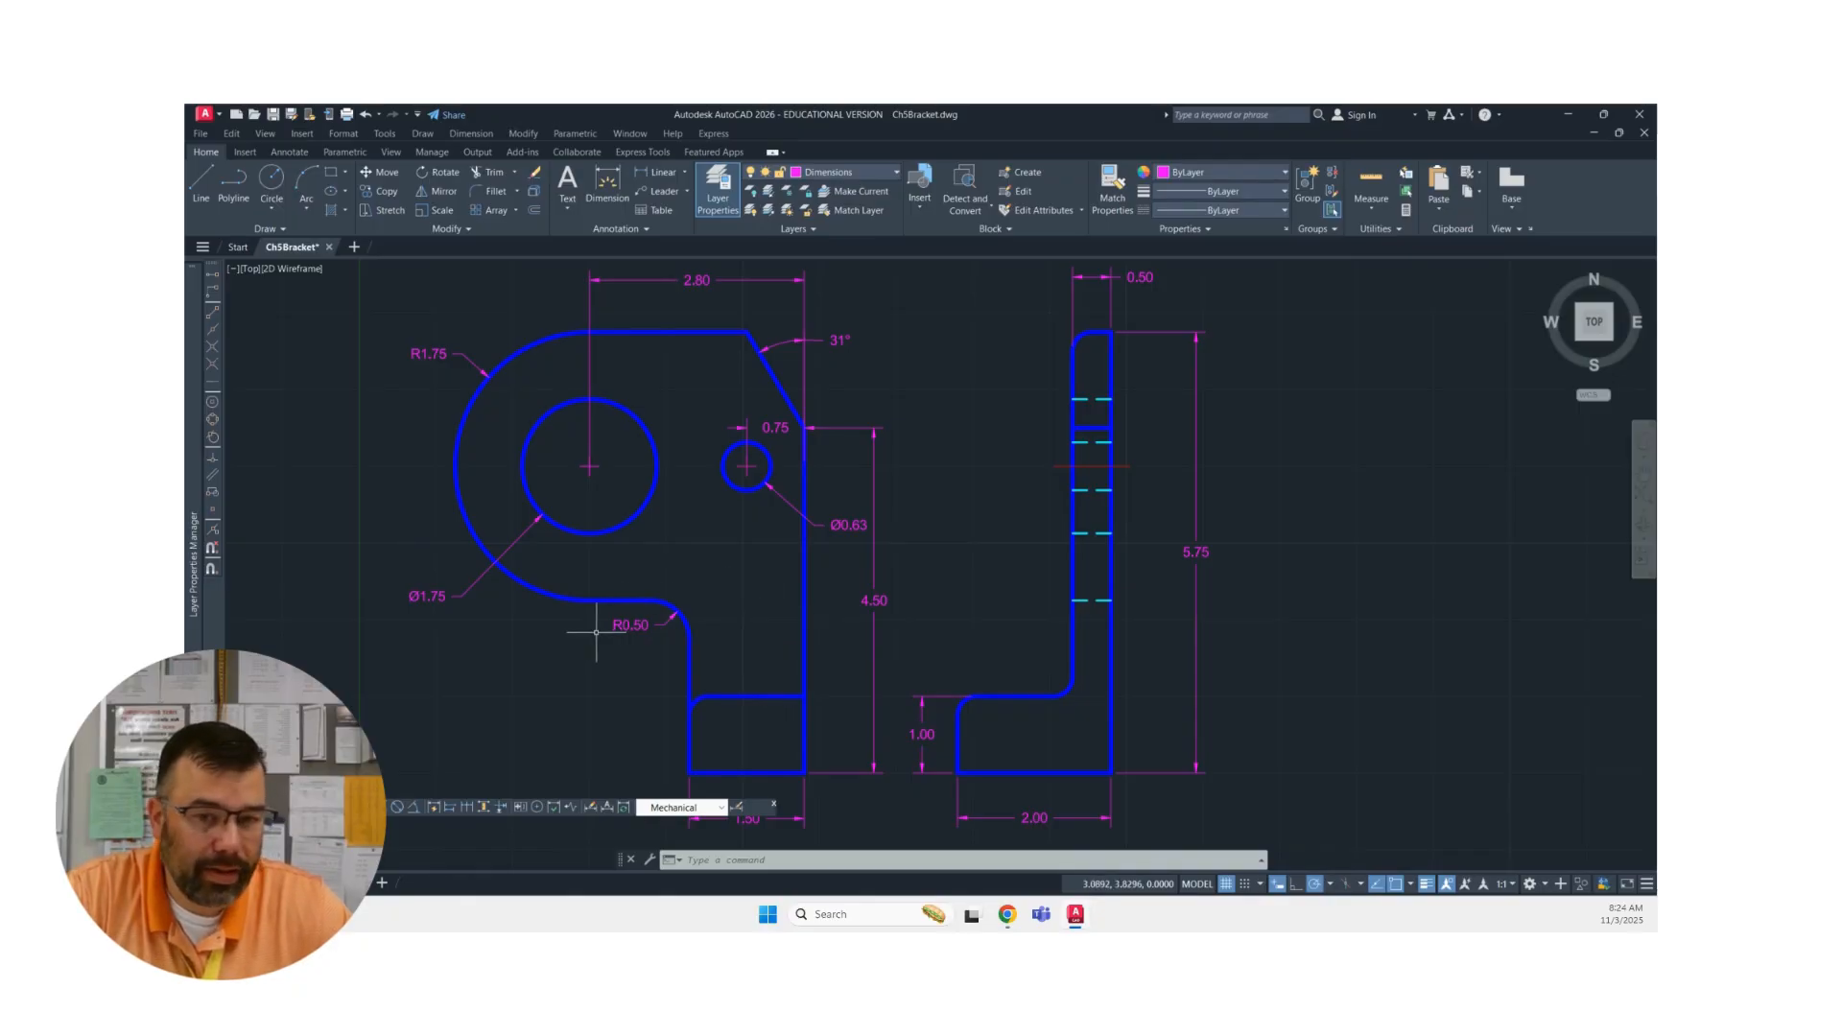
- Create a multiline text box in the open space below the front view's large arc, beside the bracket's lower leg
scroll(596, 632, "down", 2)
middle_click_drag(601, 629, 708, 580)
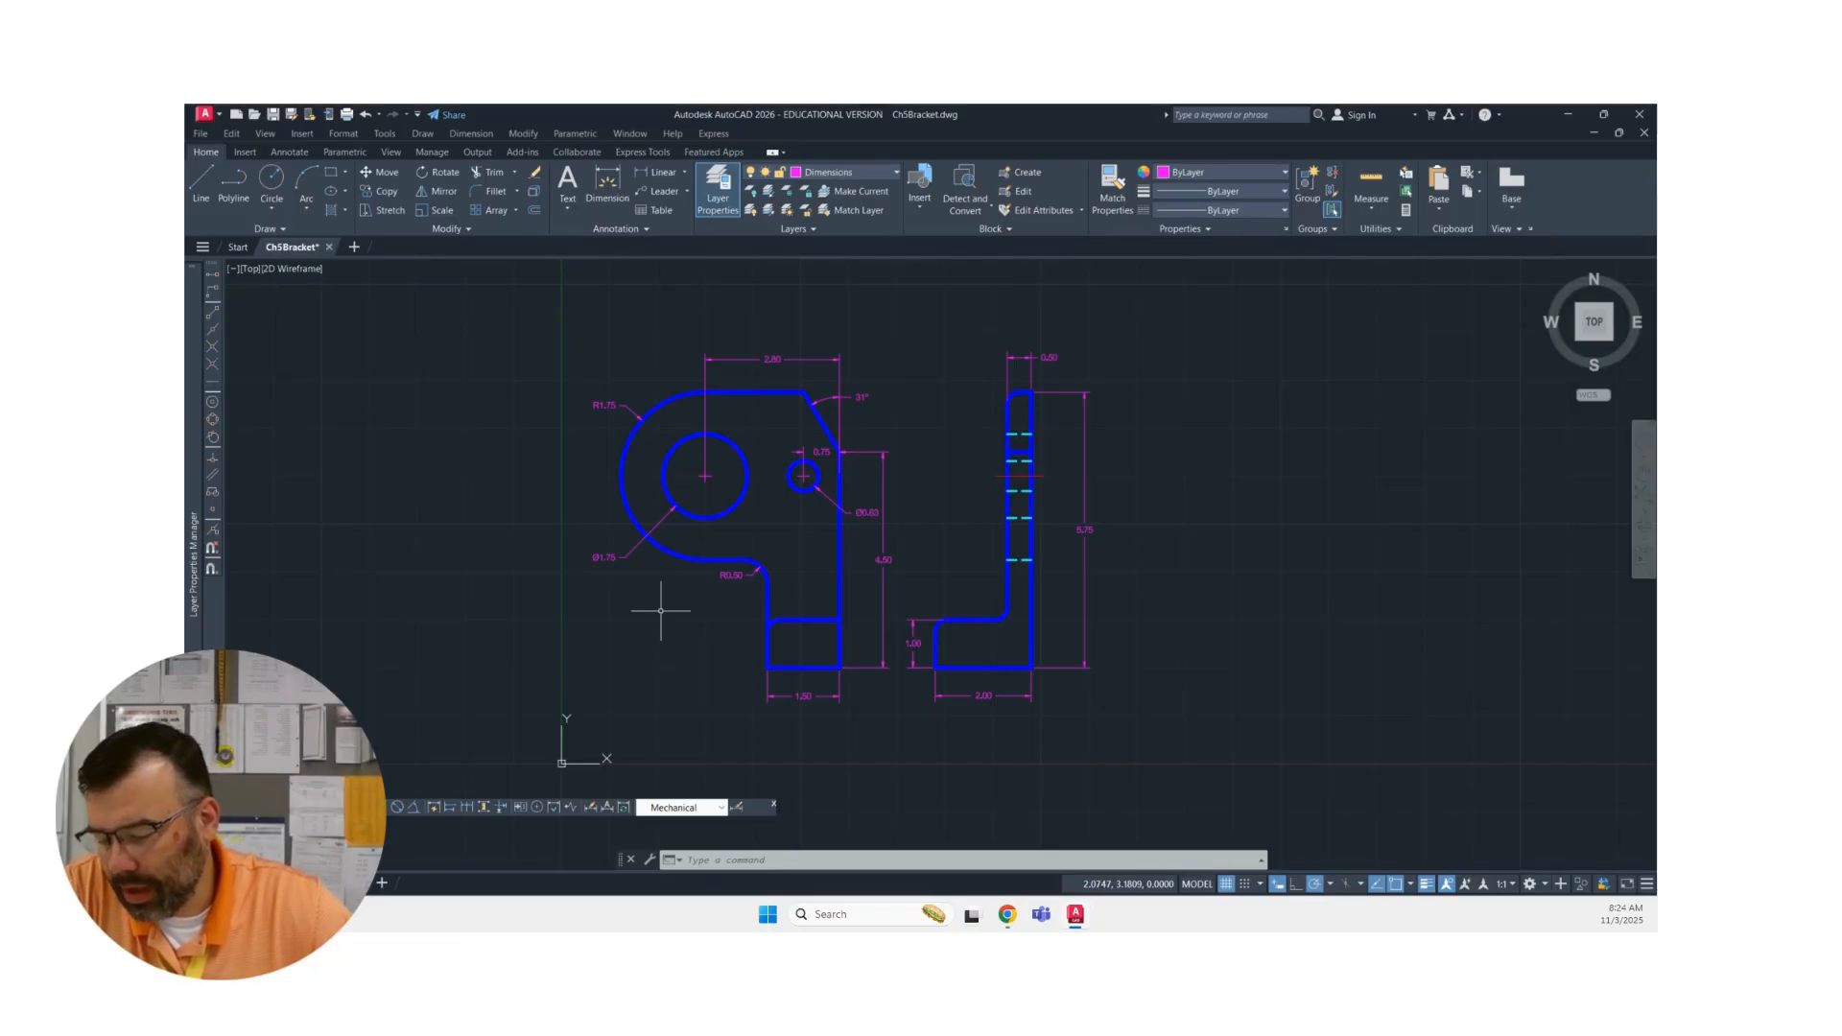
left_click(569, 210)
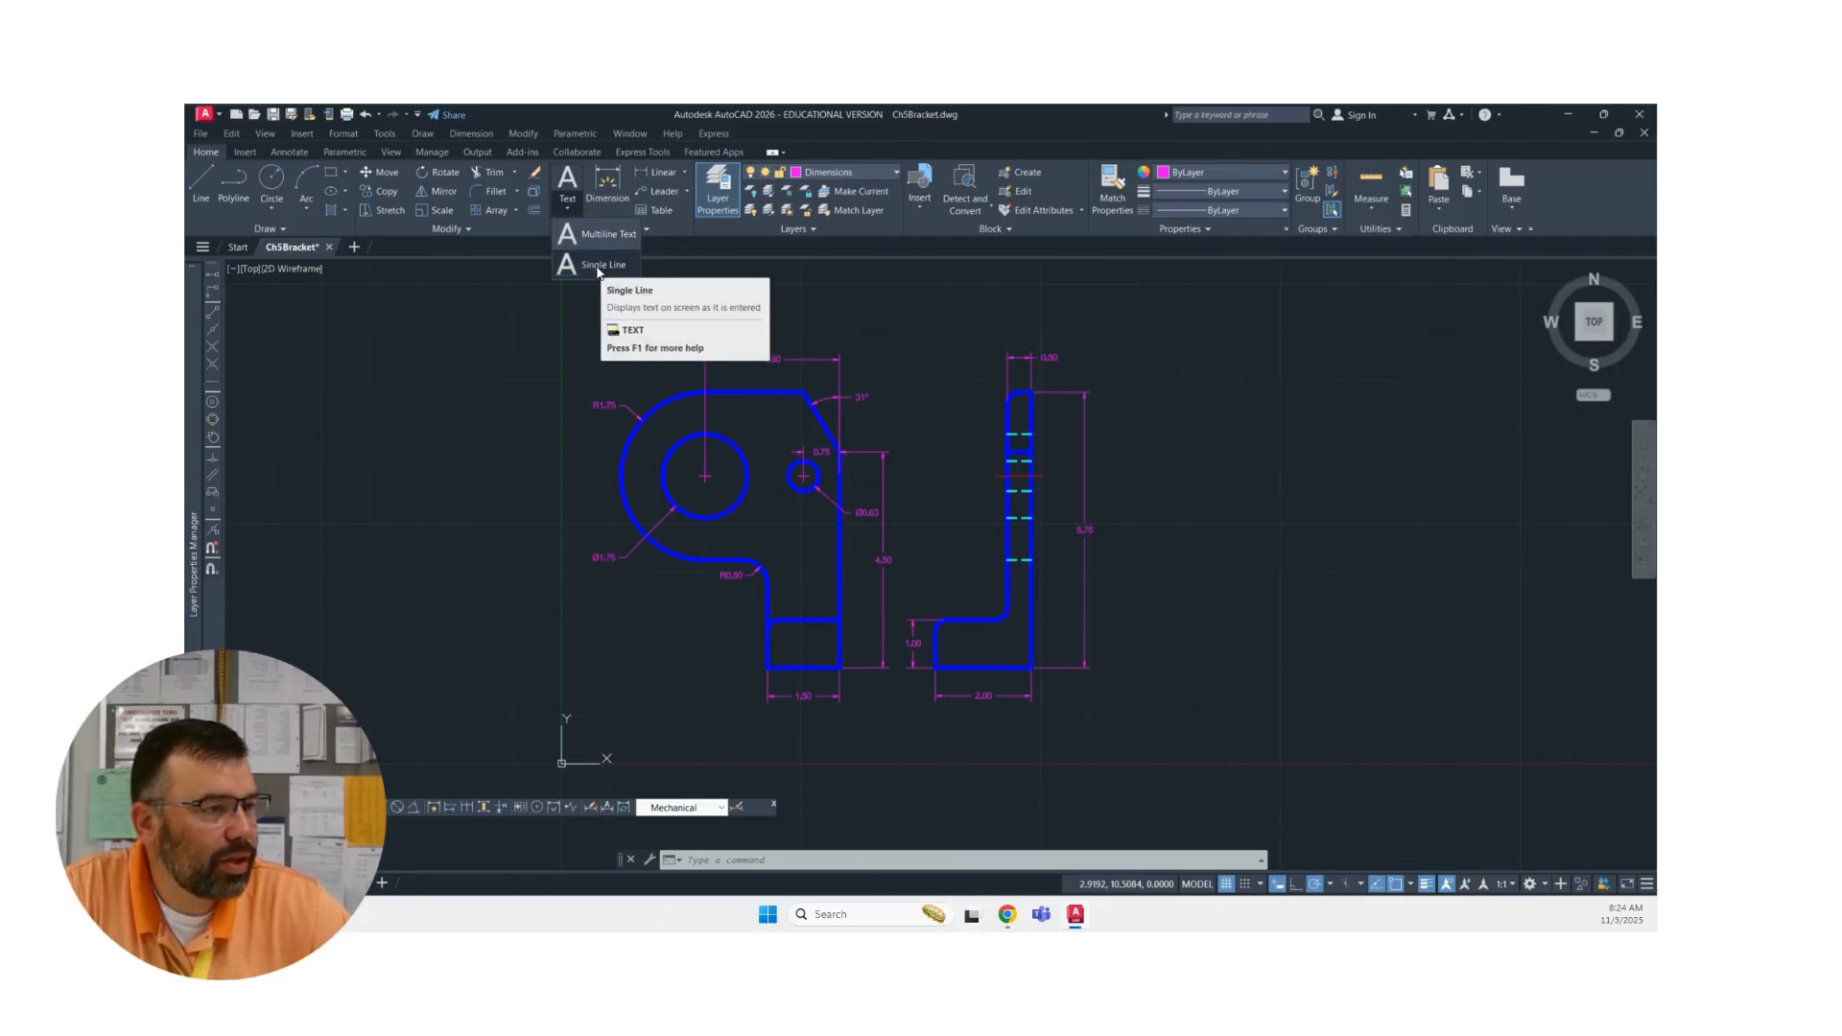
left_click(595, 238)
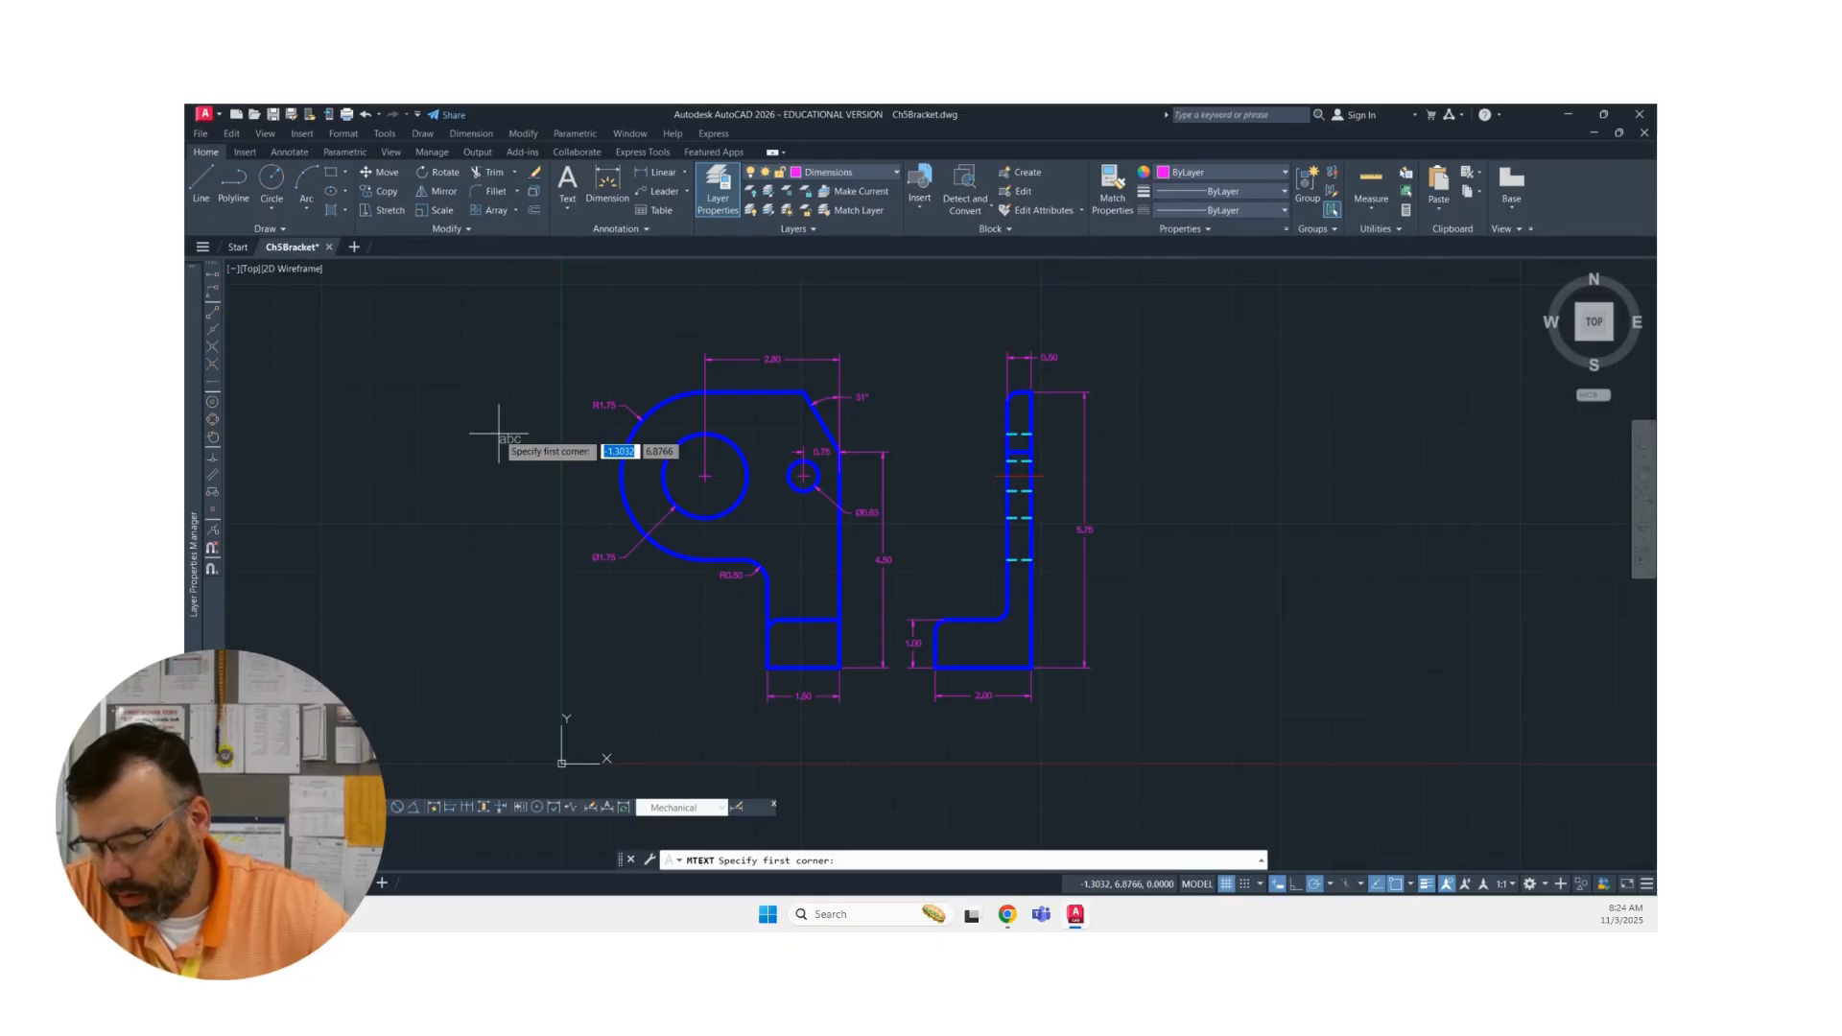
left_click(542, 617)
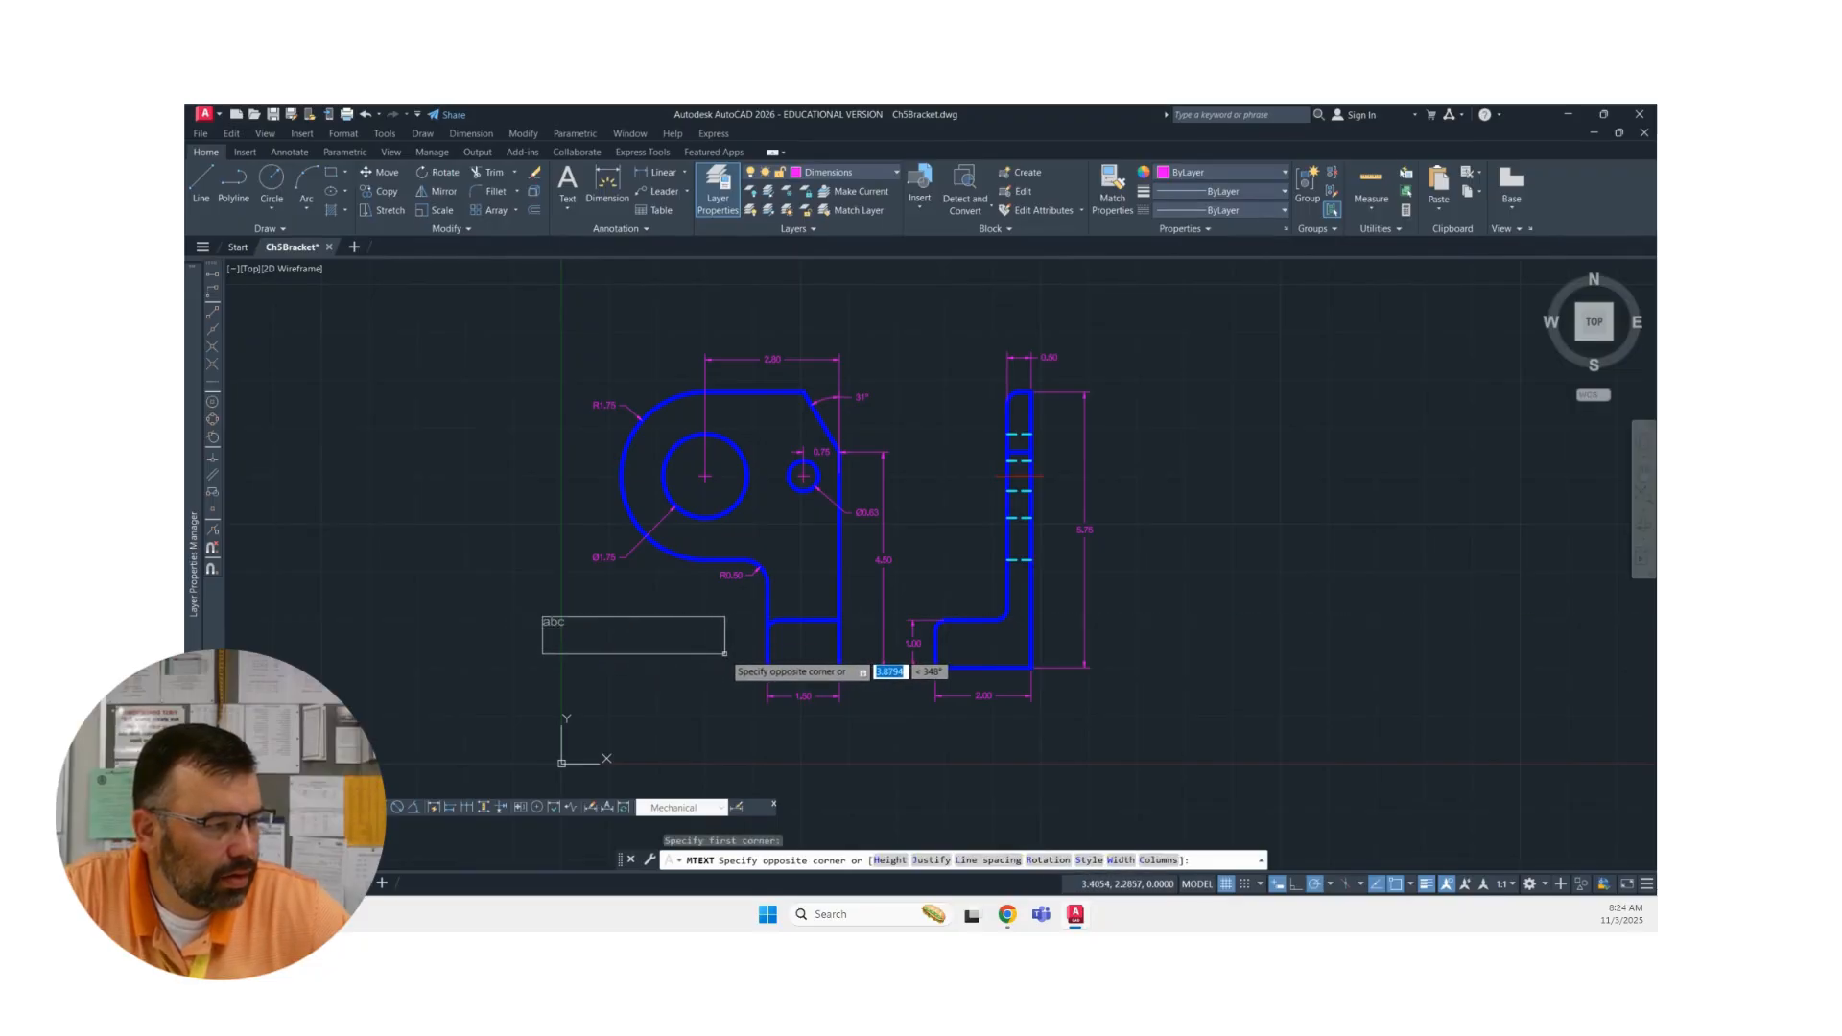
left_click(724, 654)
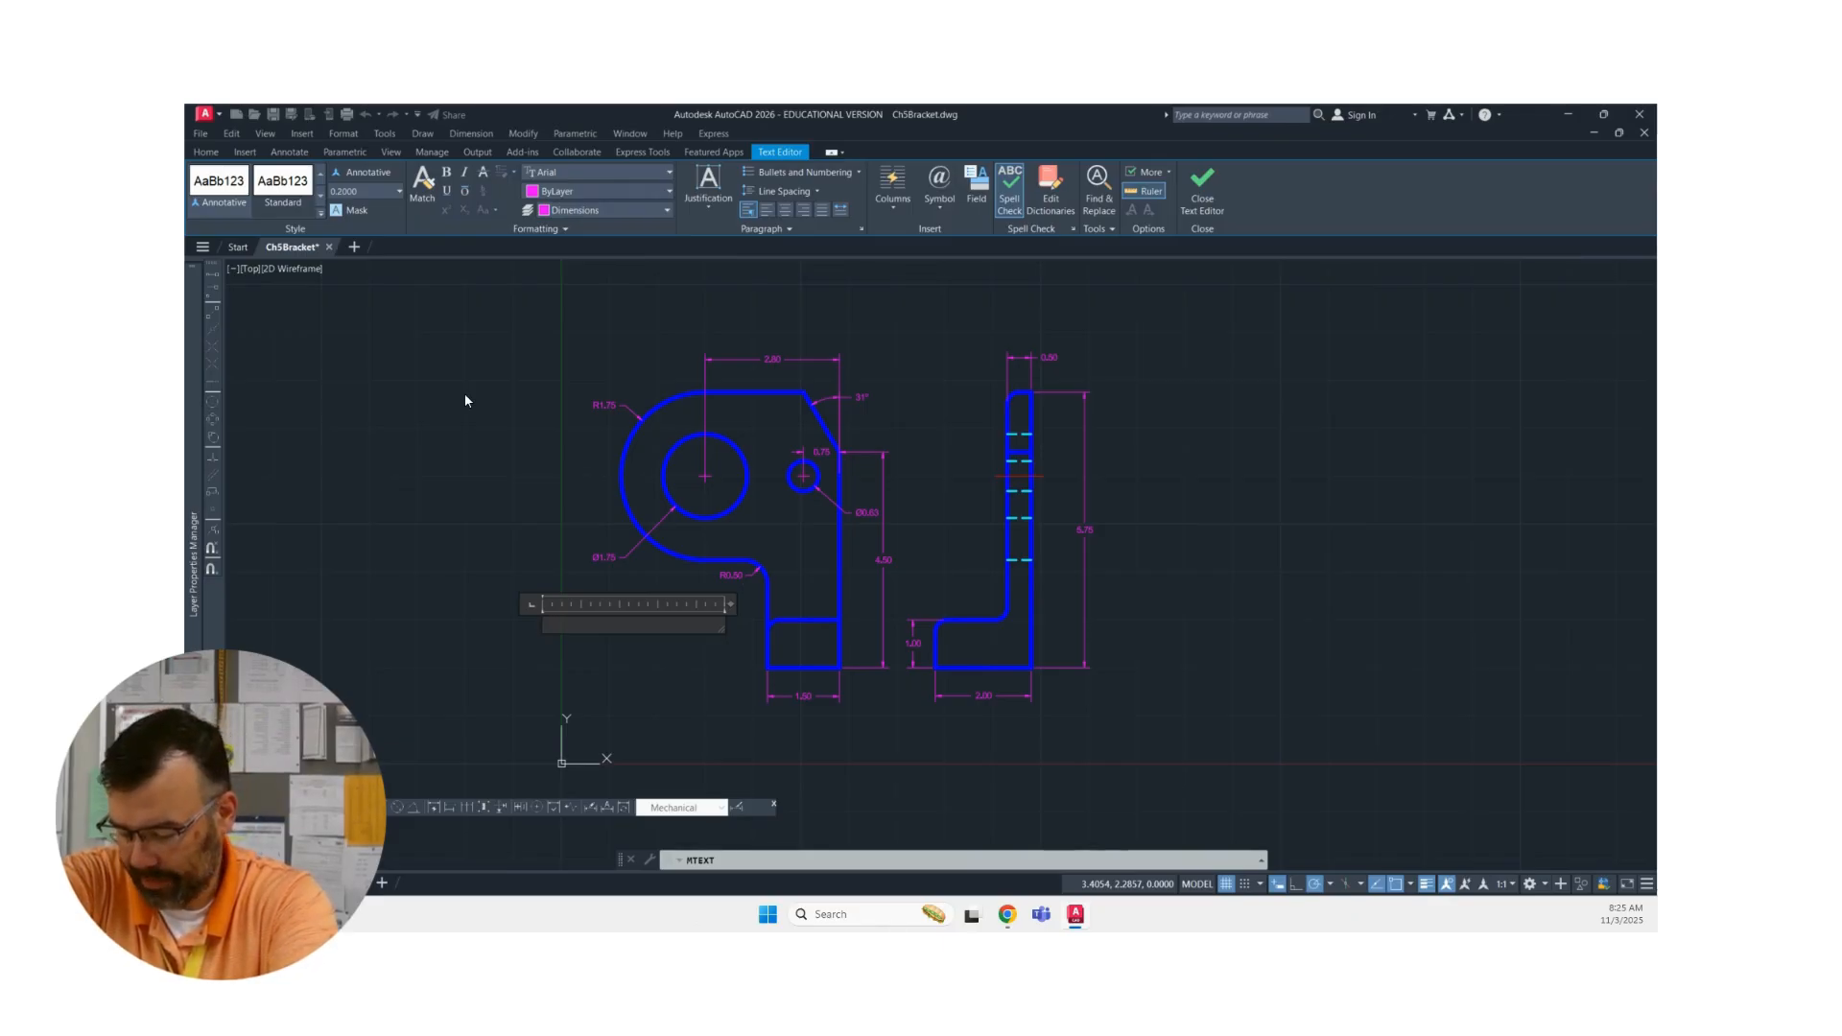
- Enter the note "ROUNDS & FILLETS R 0.25" on a single line in the text box and finish the text
type("ROUNDS")
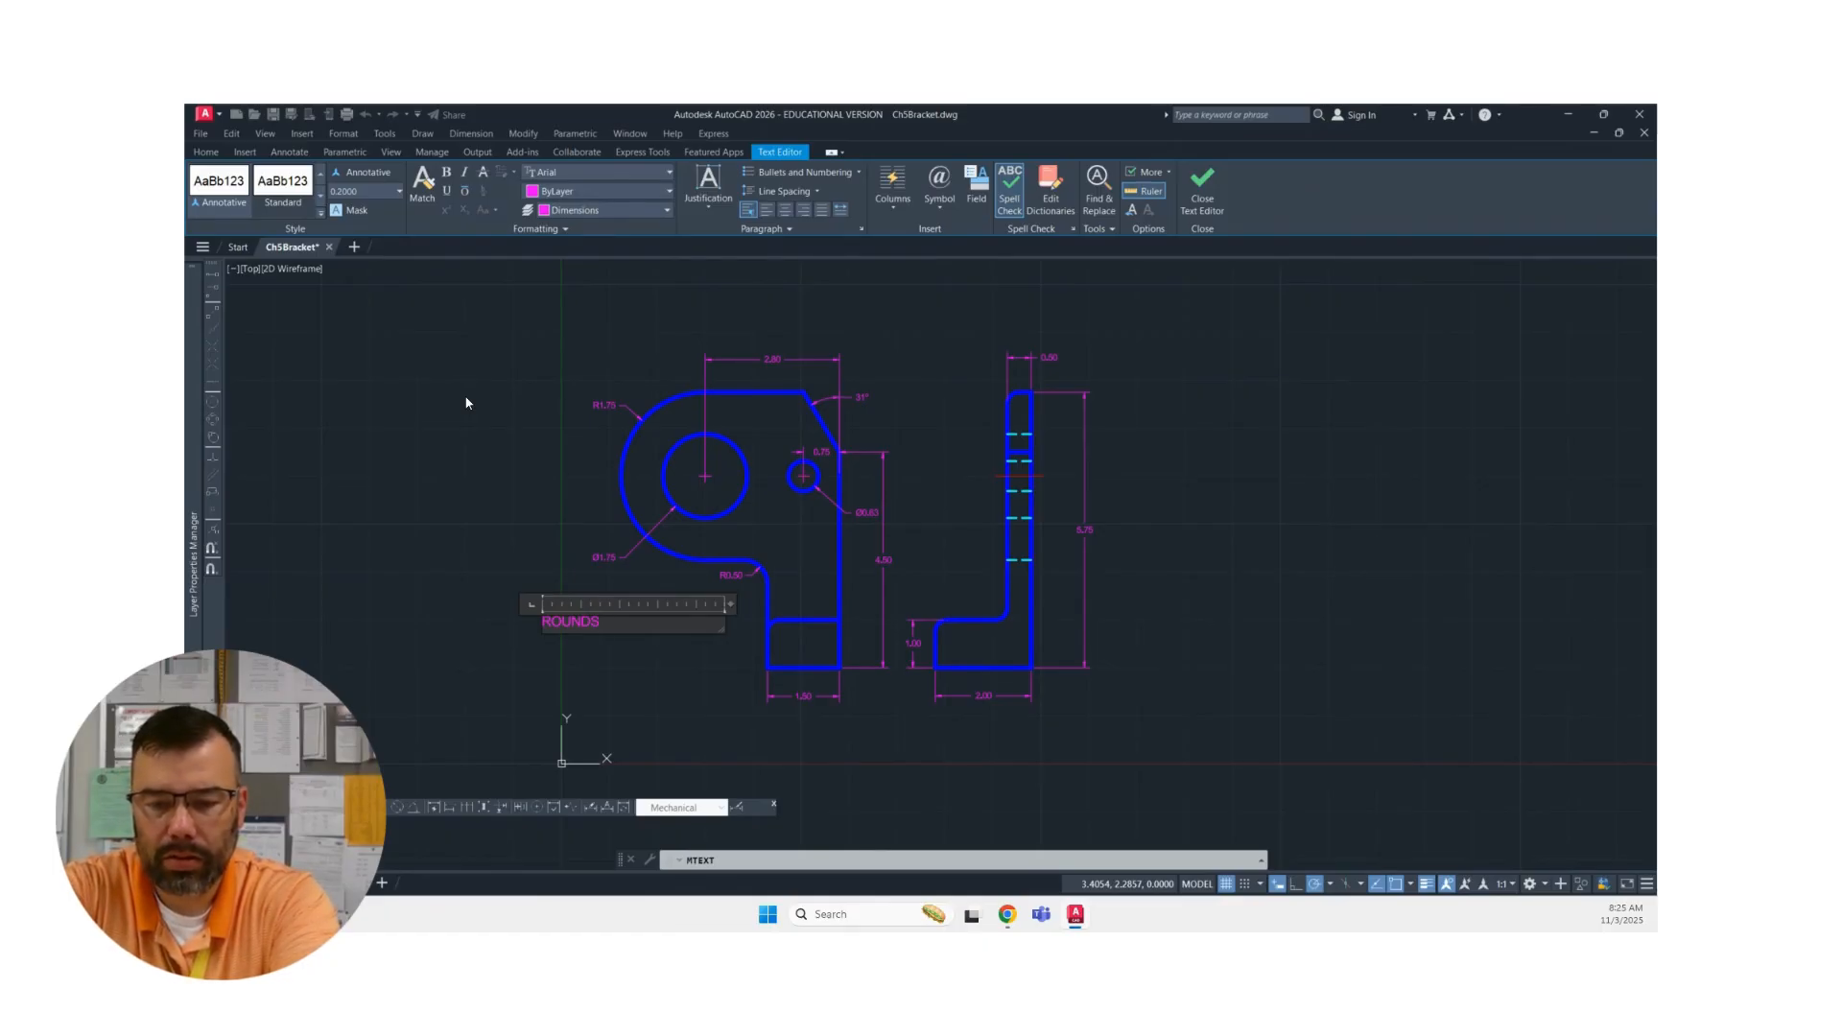
type("& ")
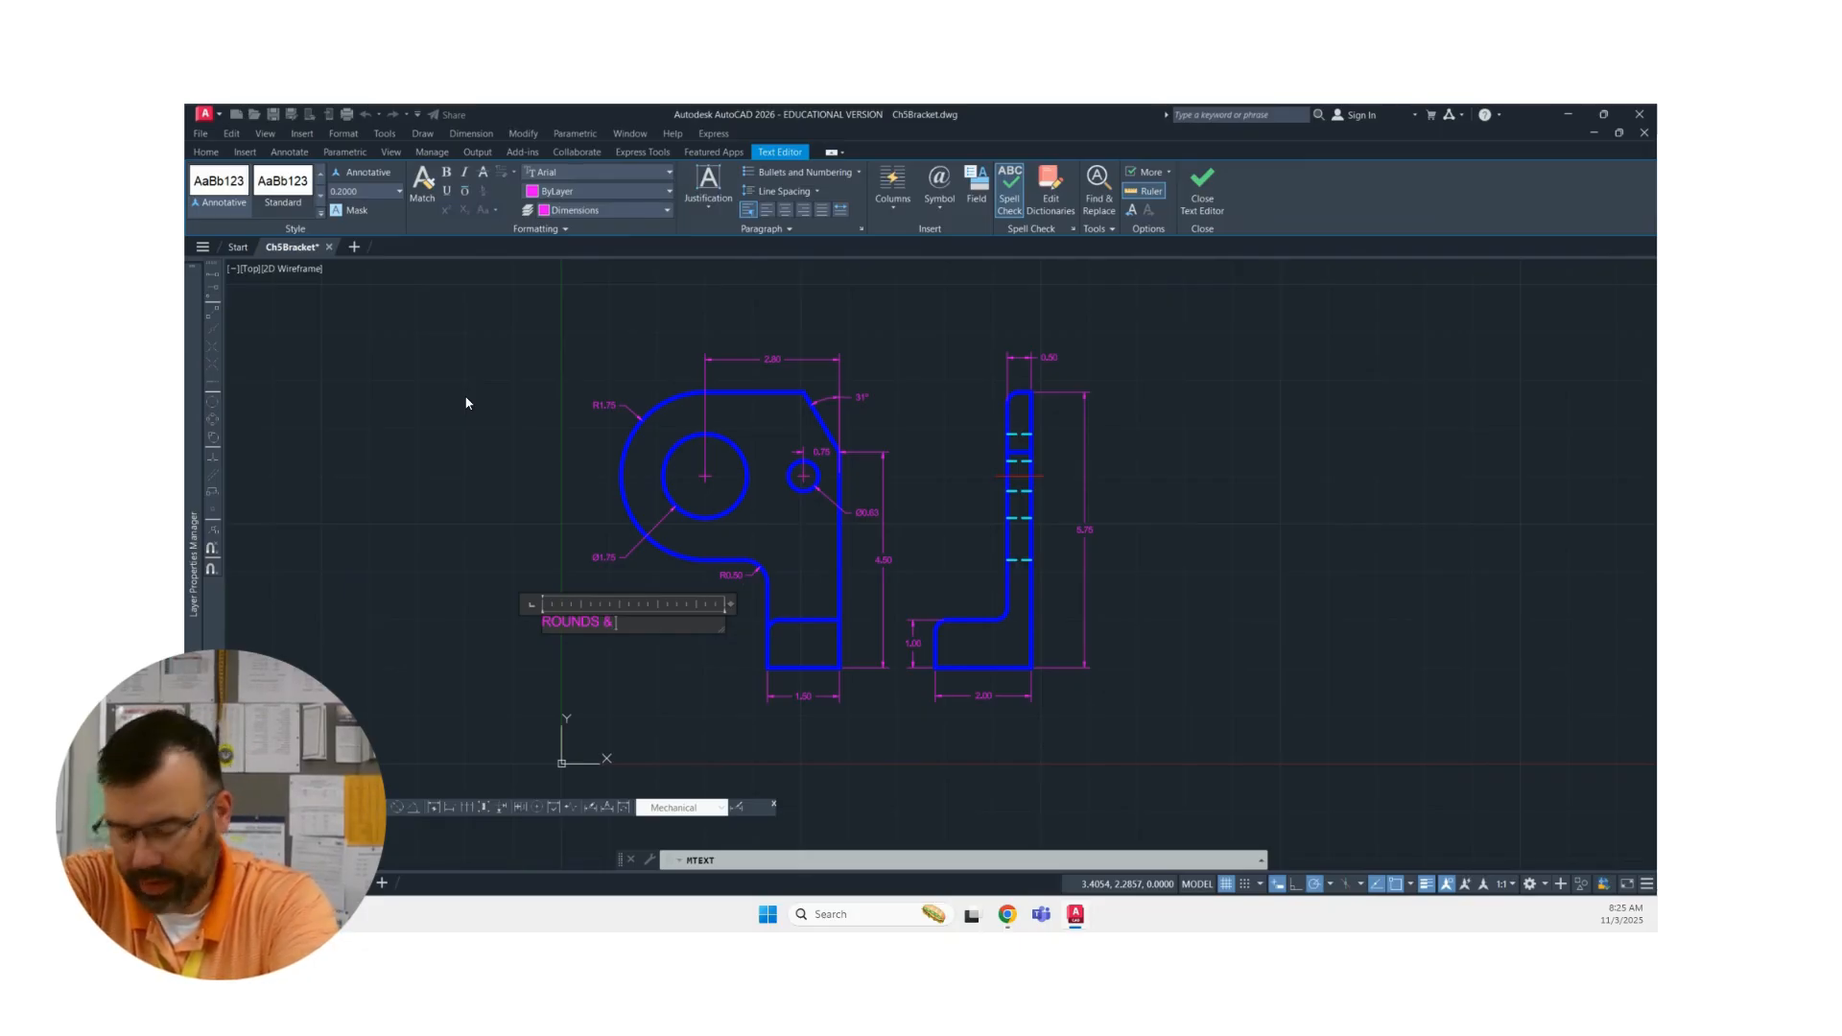
type("FILLE")
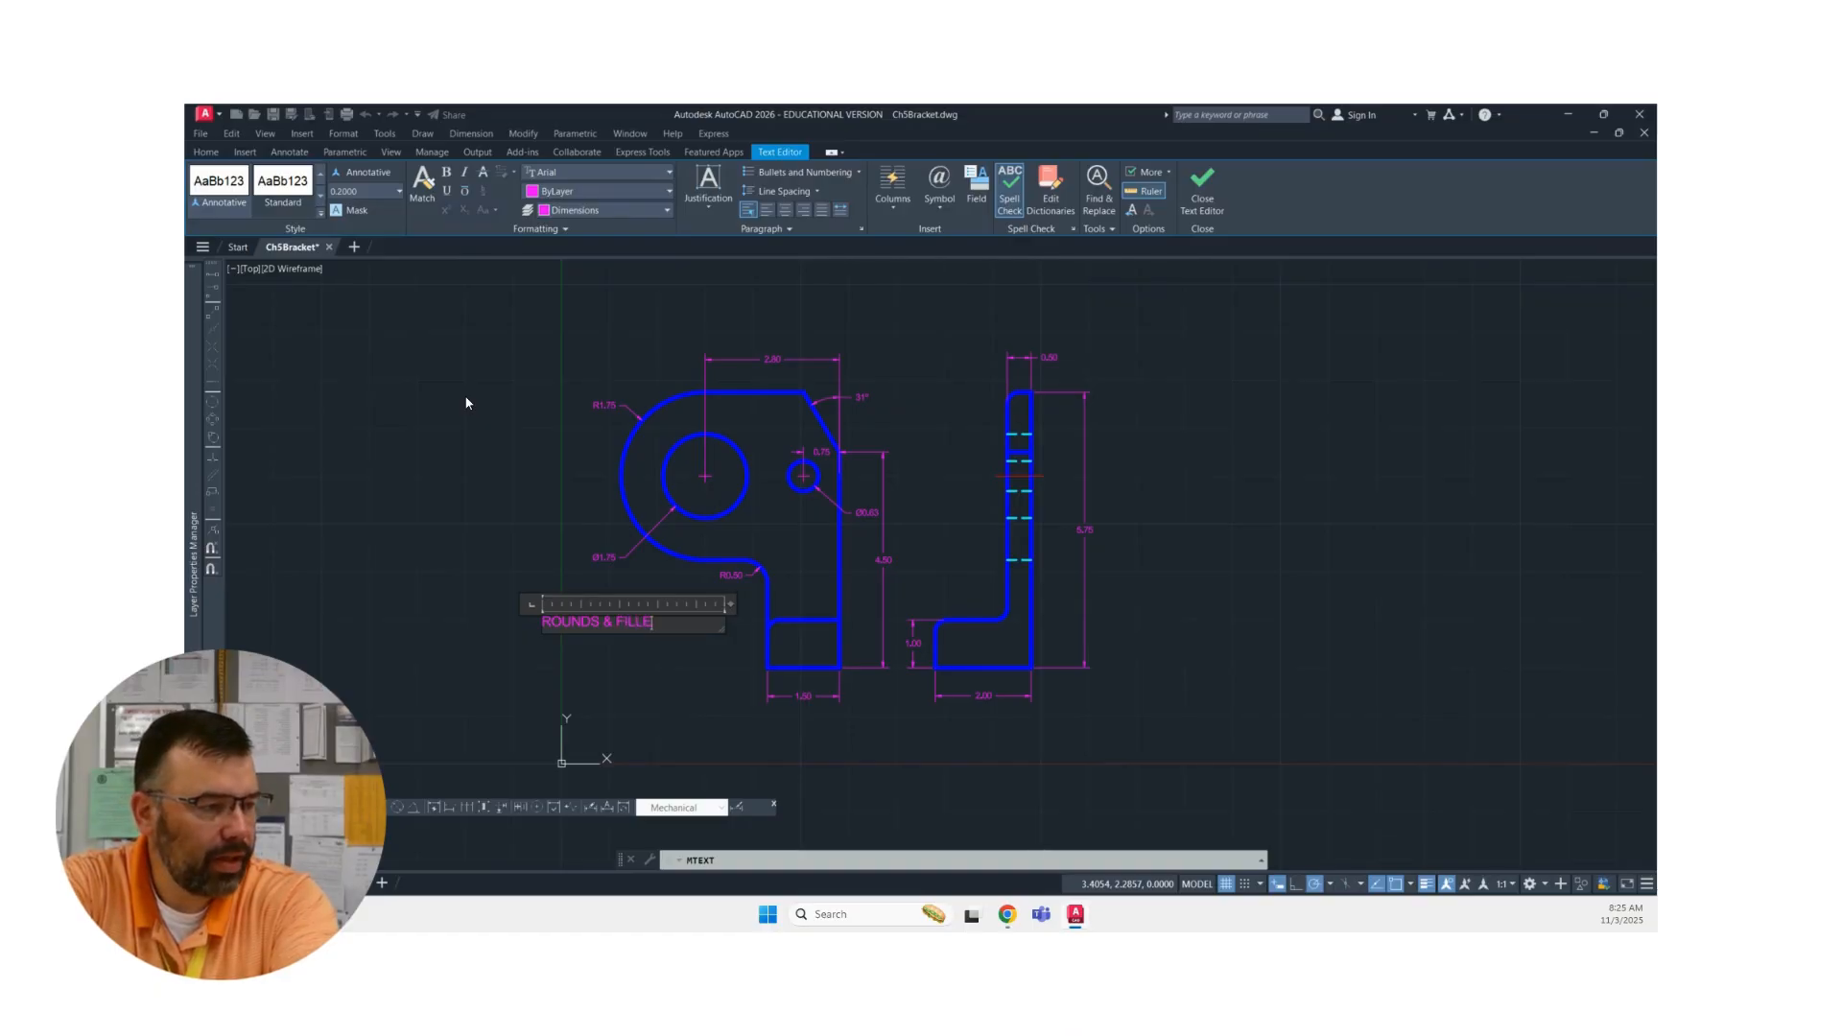
type("TS")
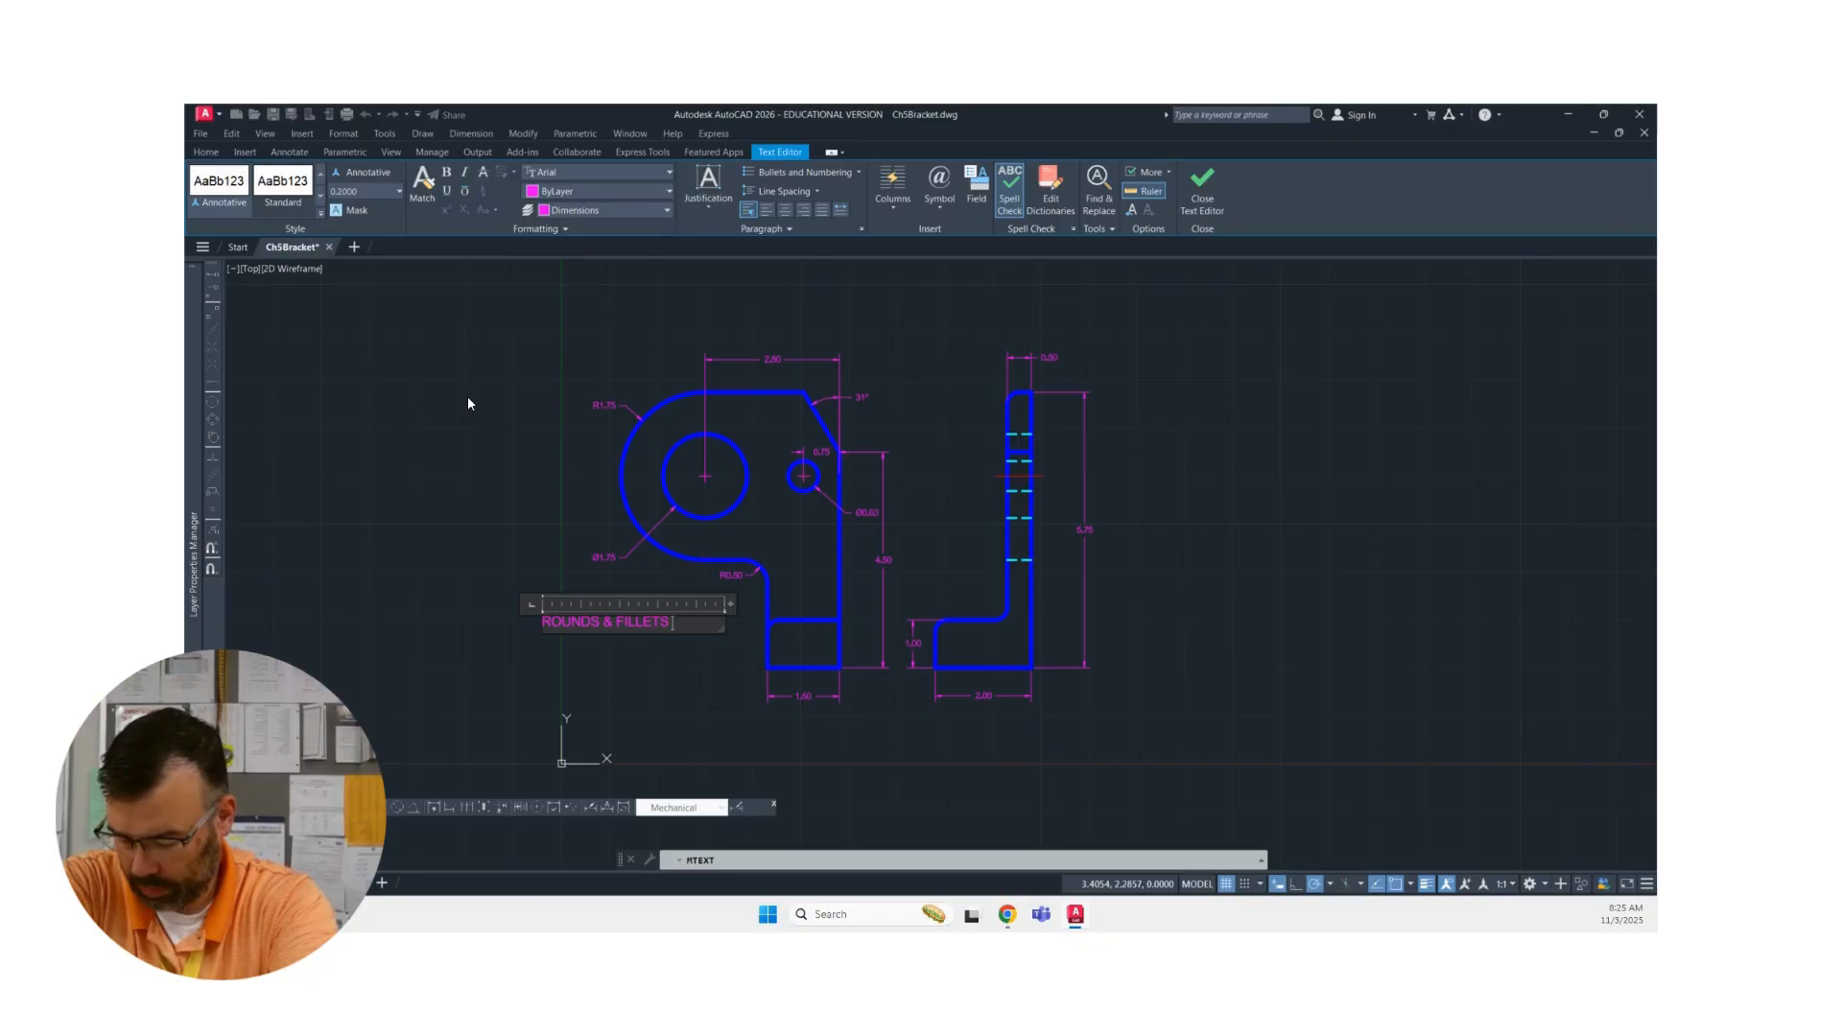
type(" R")
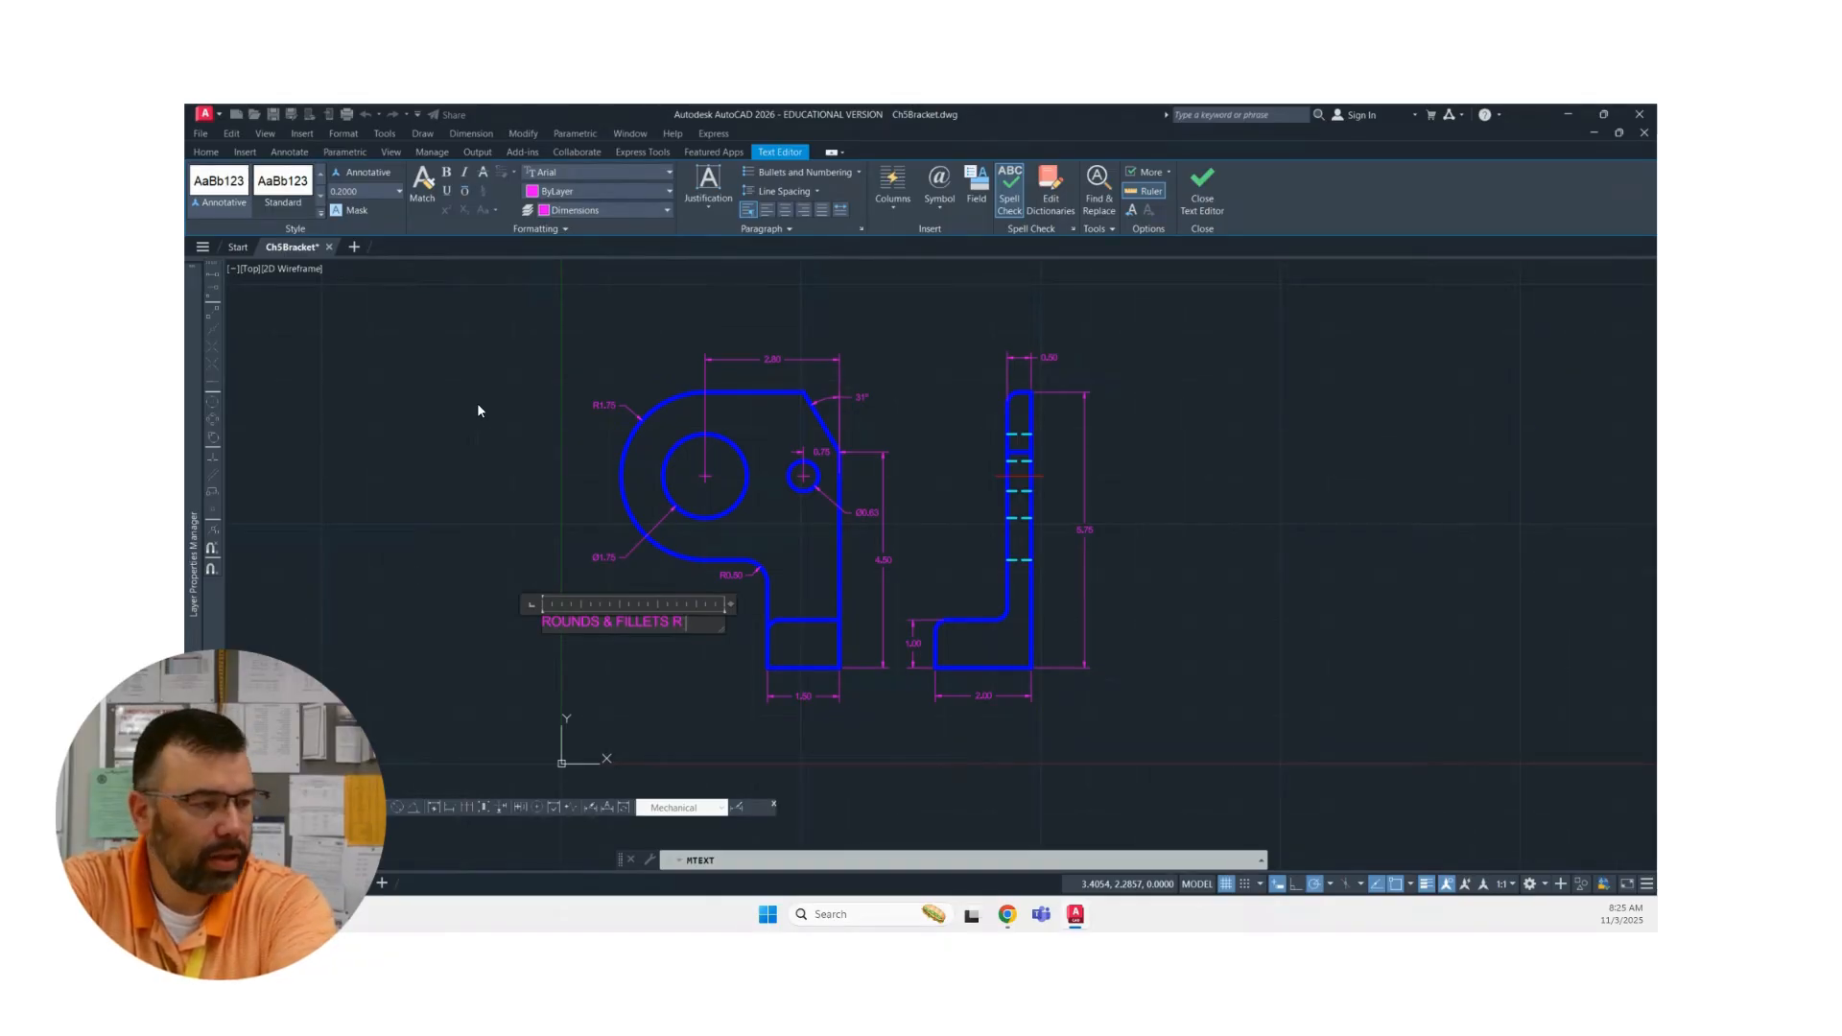
type("0")
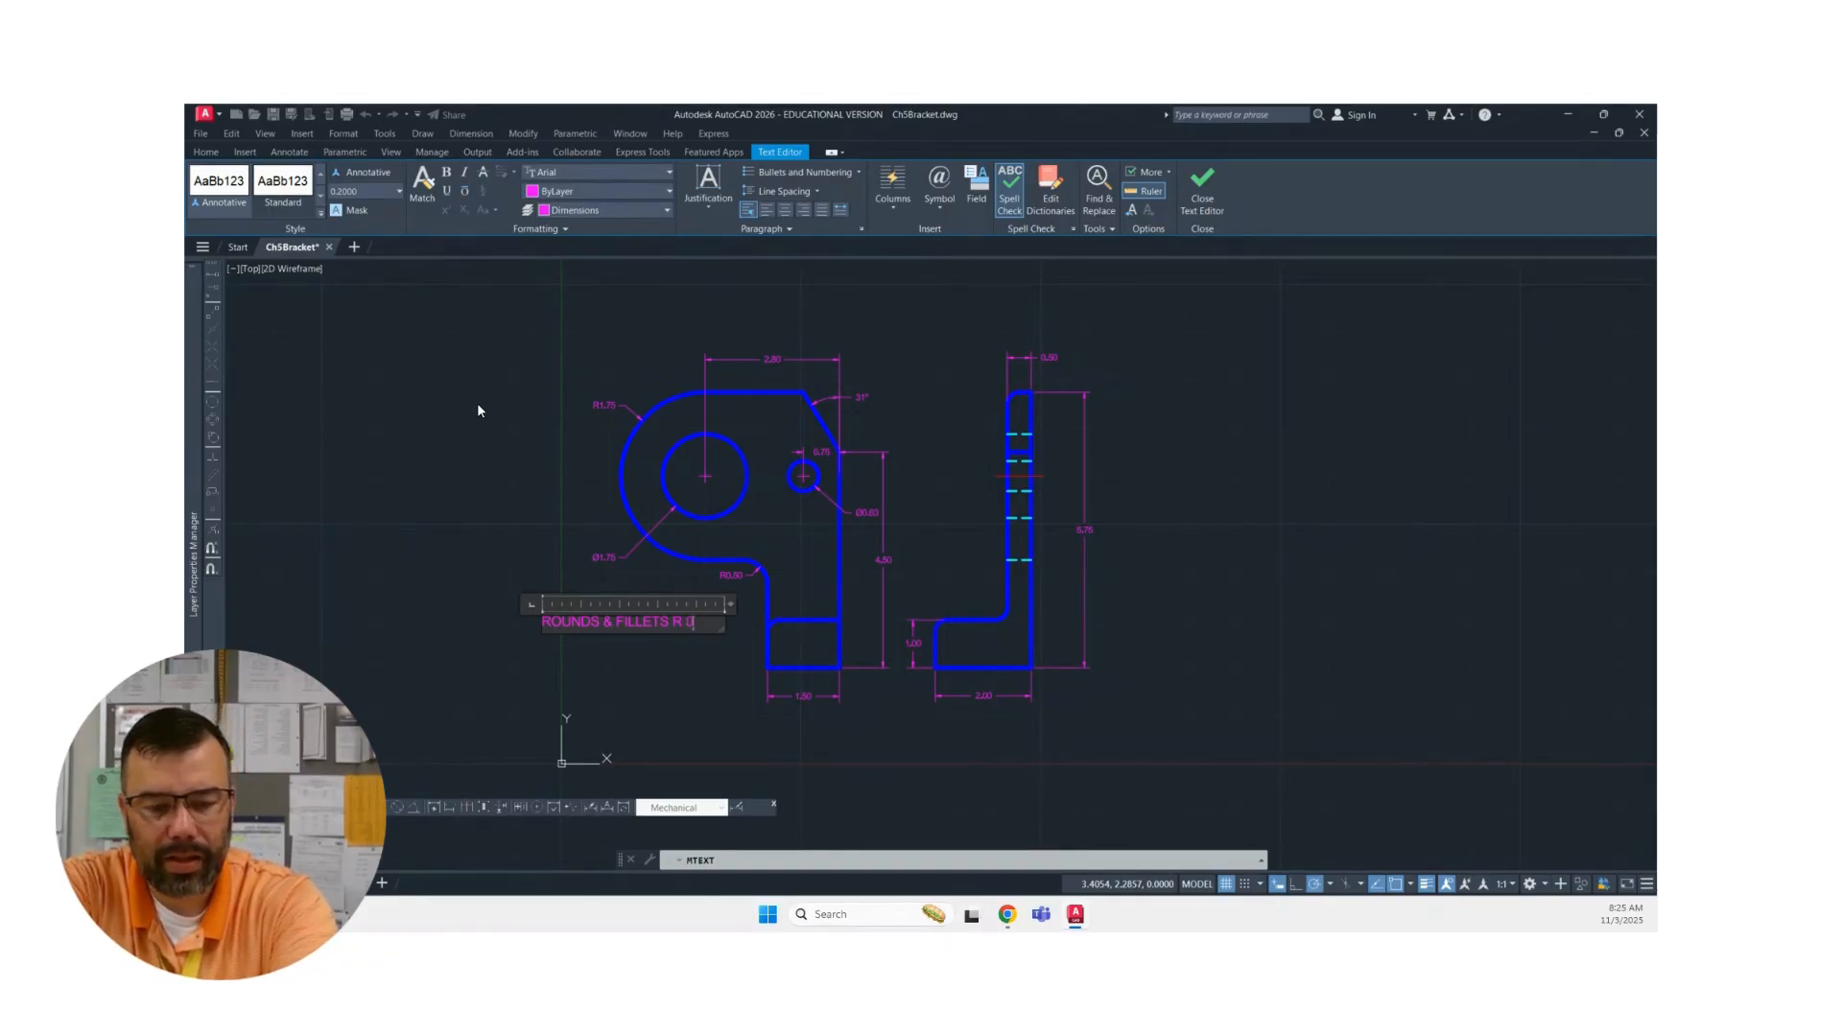
type(".25")
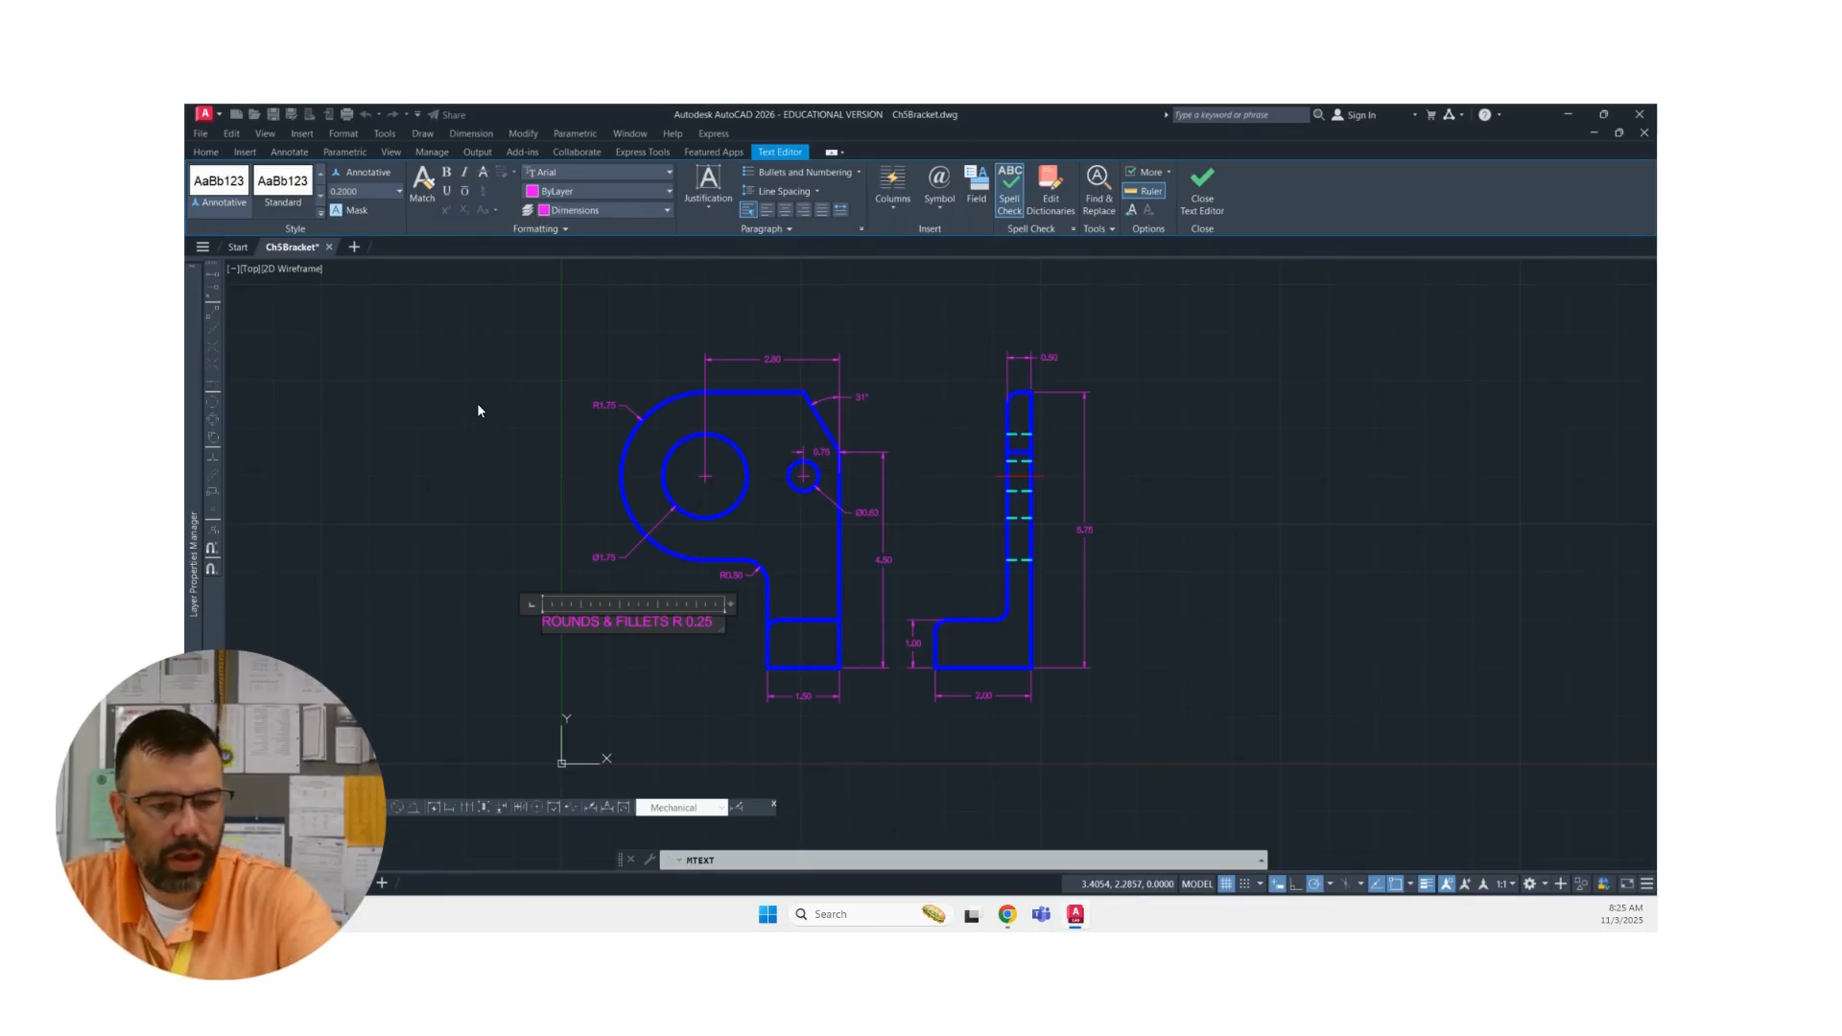
key("Return")
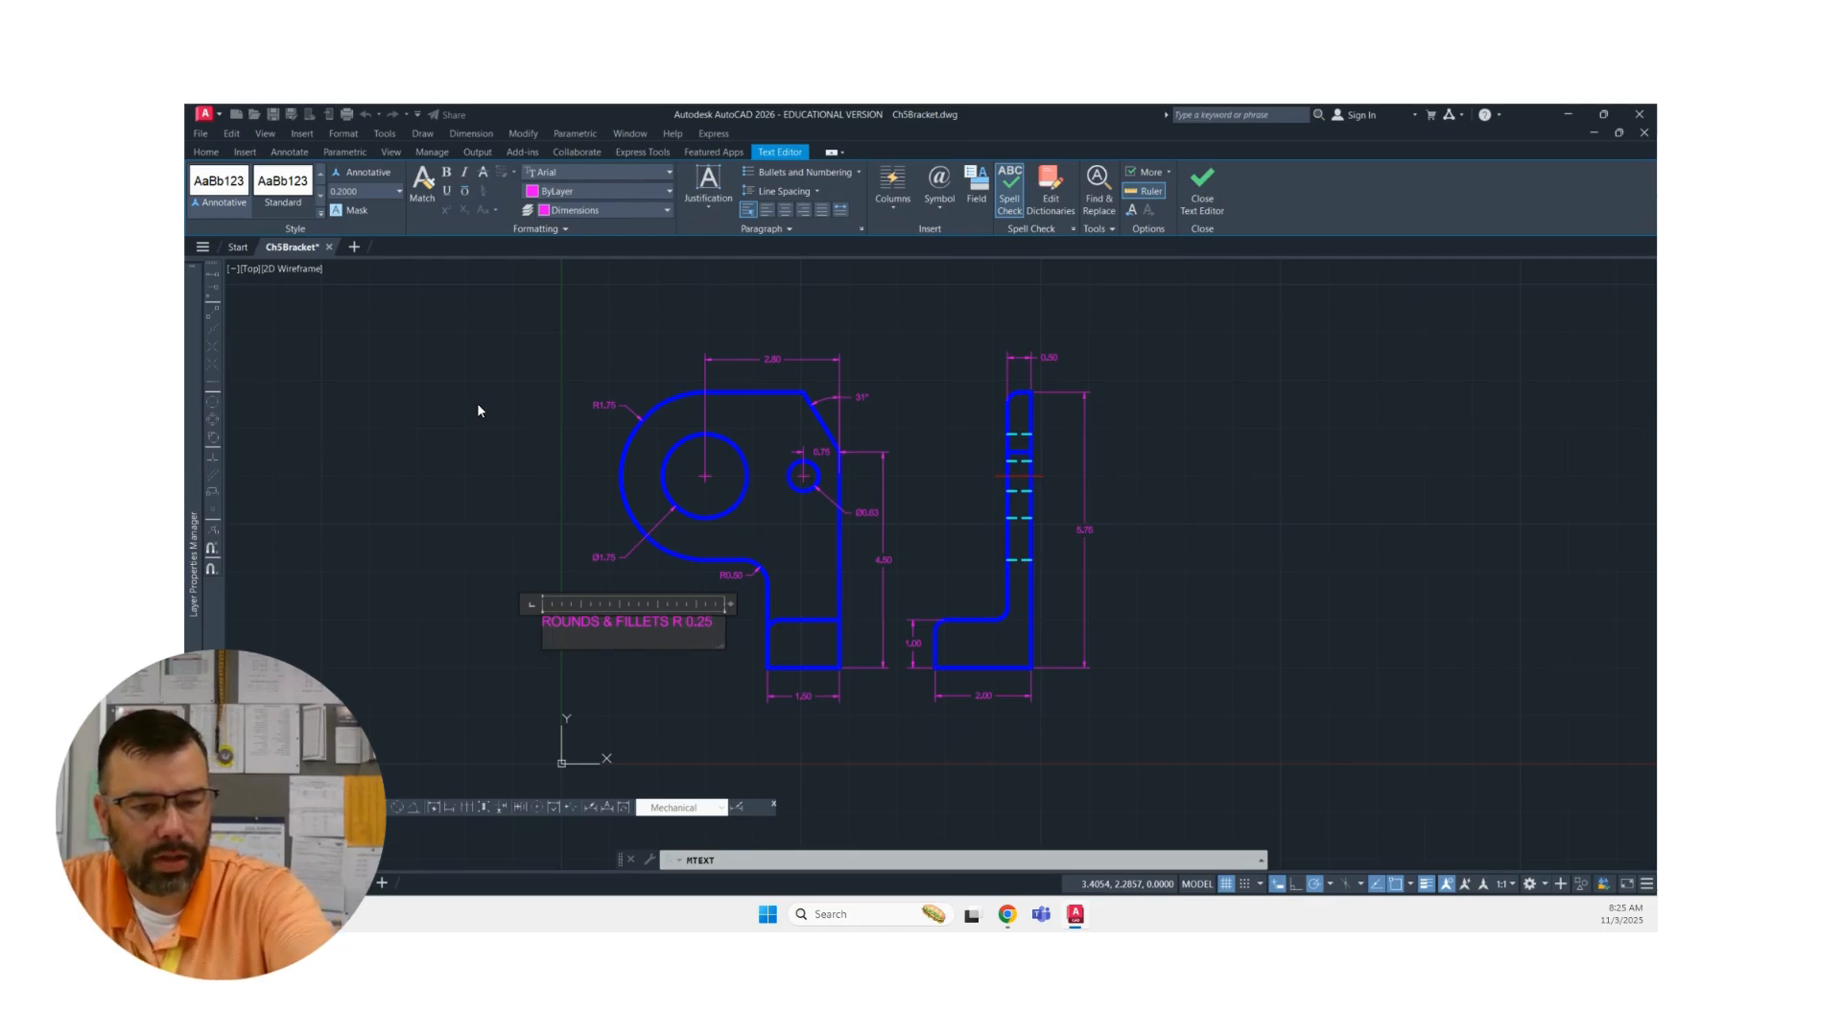
key("BackSpace")
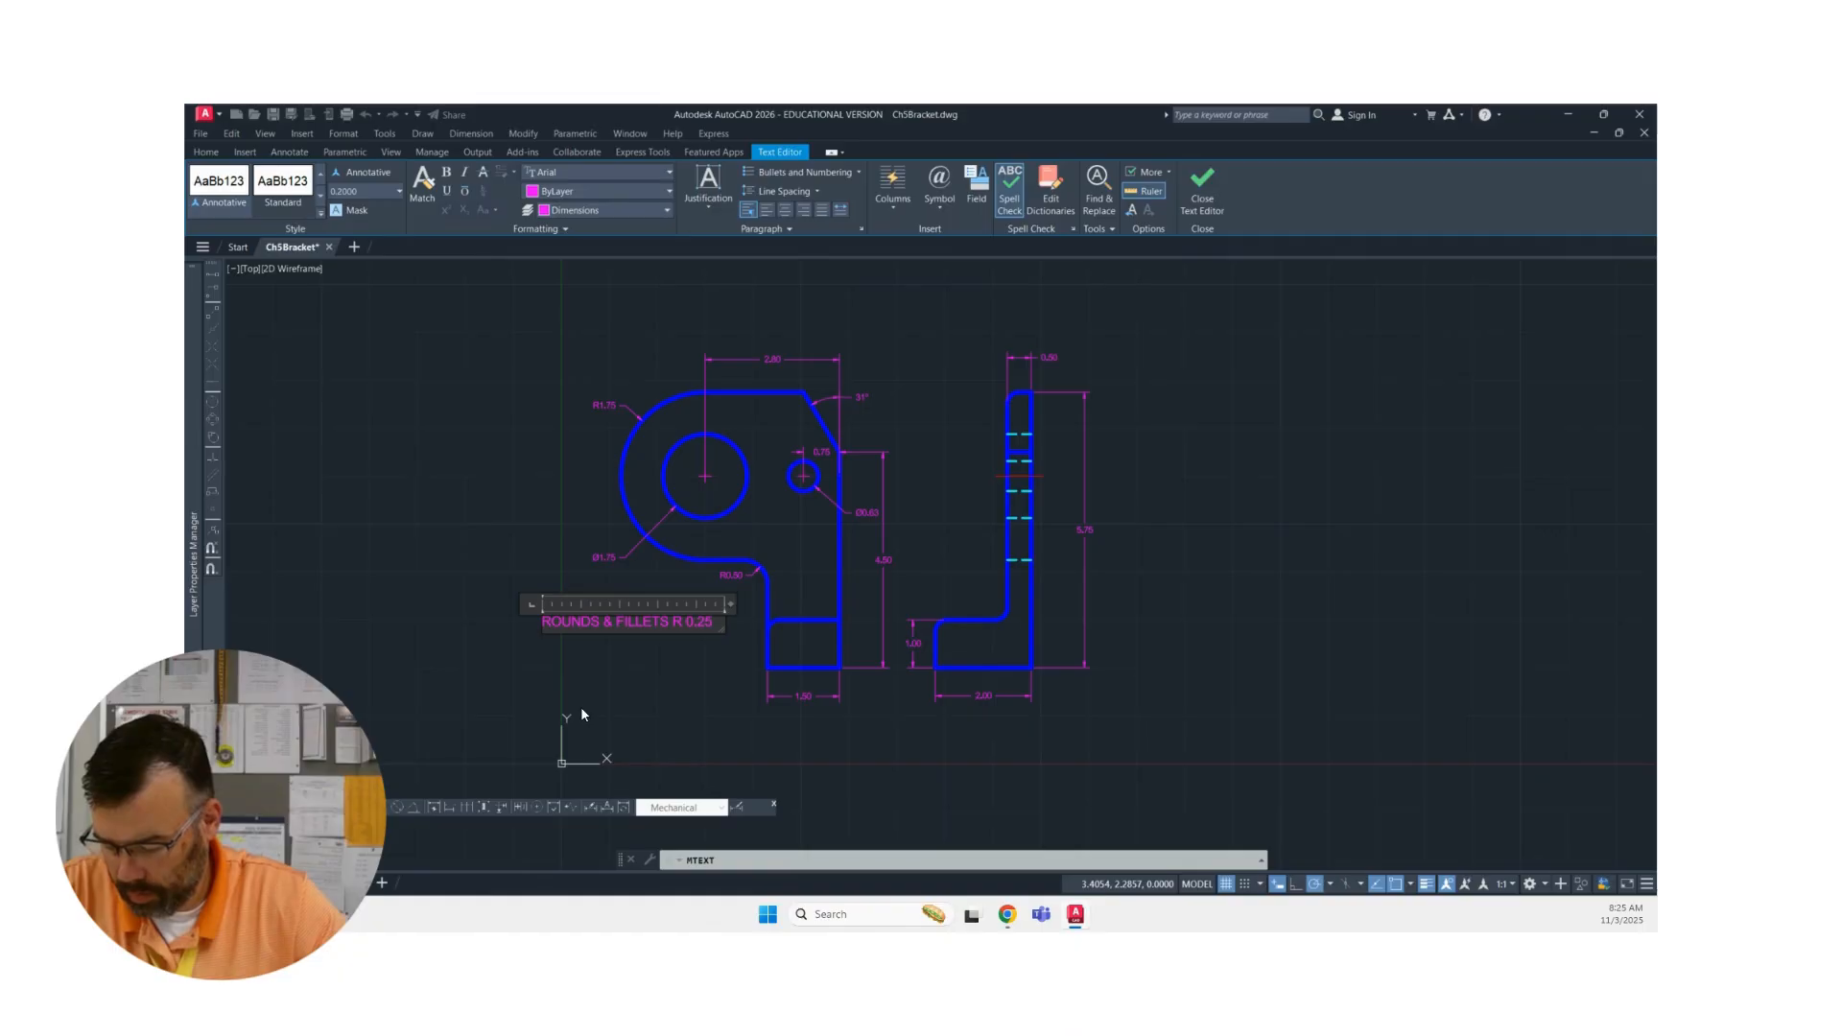
left_click(486, 645)
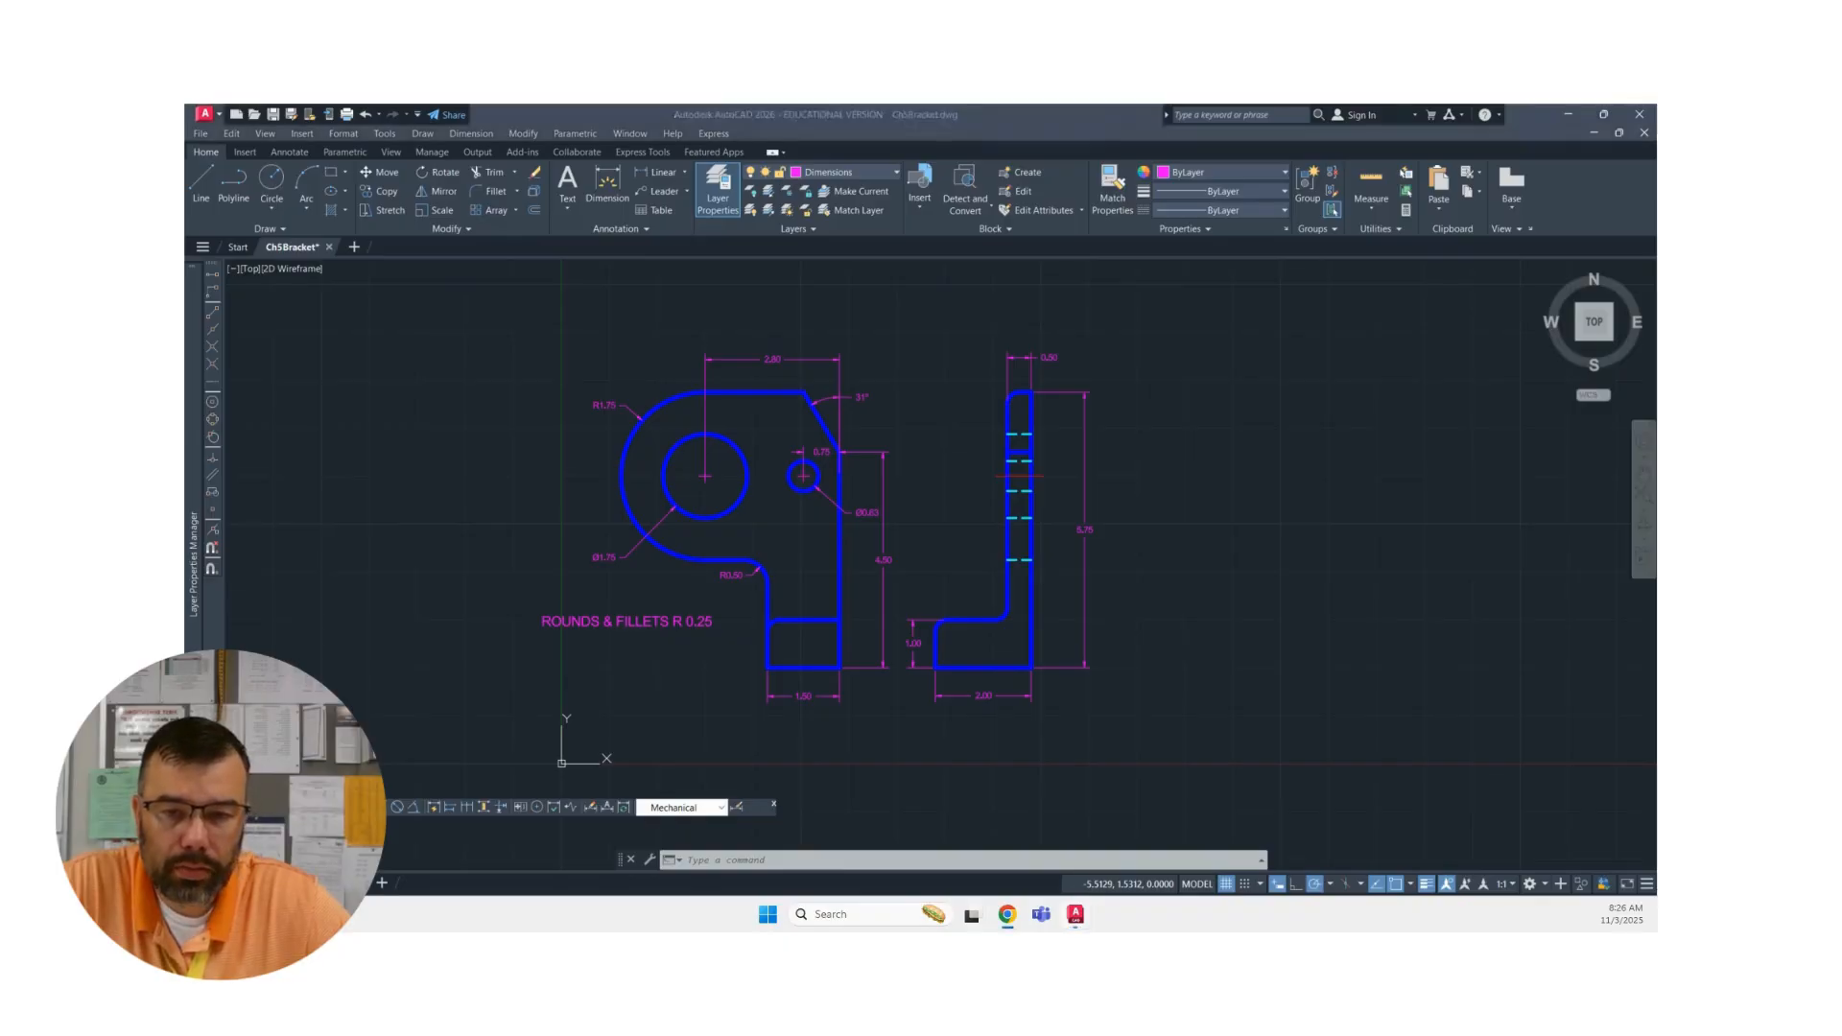
- Bring up the annotation tools and style settings
left_click(288, 151)
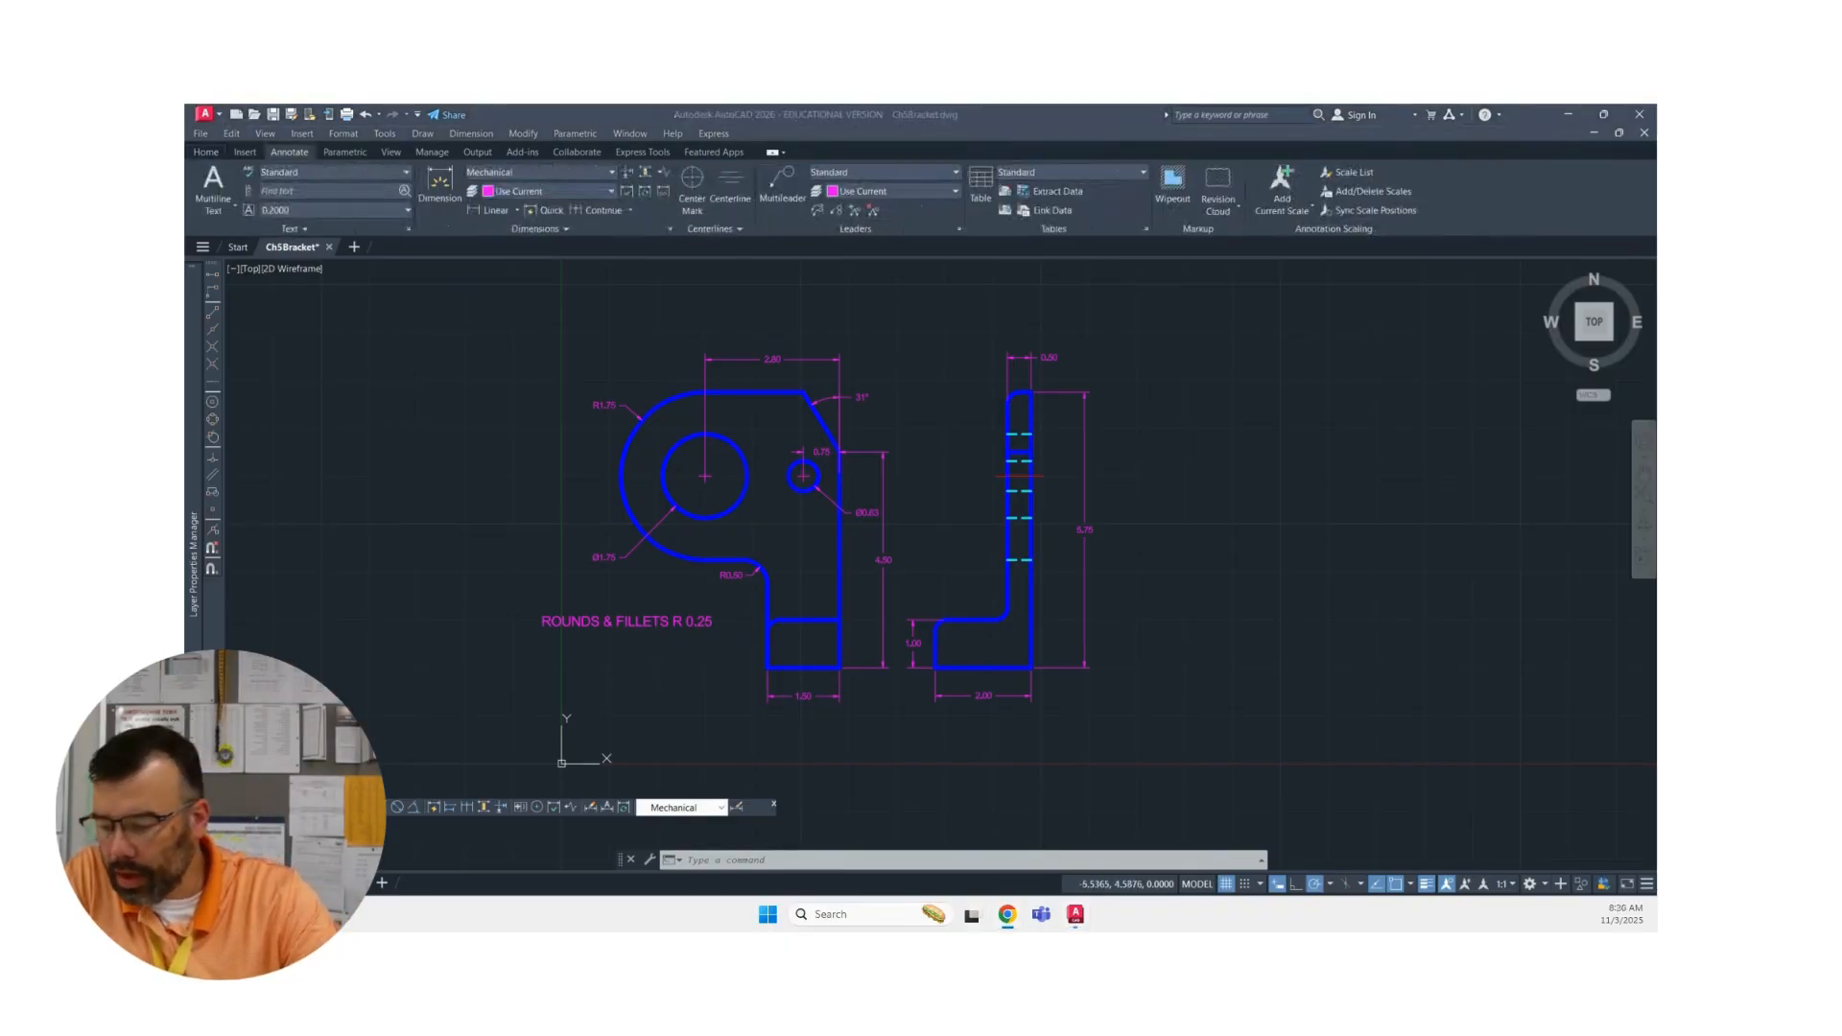